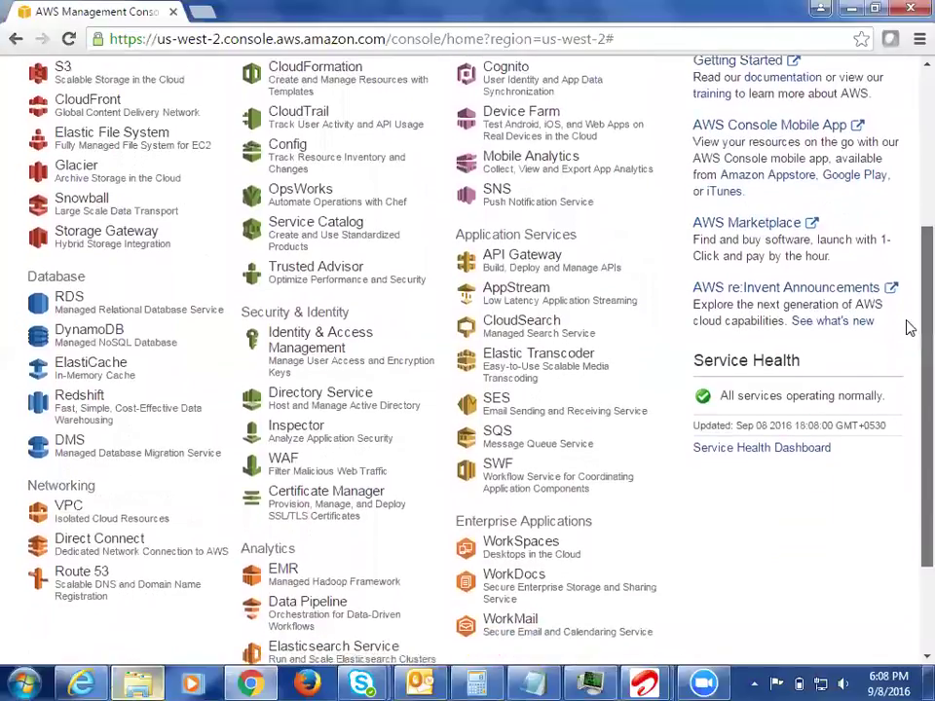
Examine the service categories on the AWS console home page, including Storage, Database, Networking, Management Tools, Security & Identity and Analytics.
scroll(243, 389, "up", 2)
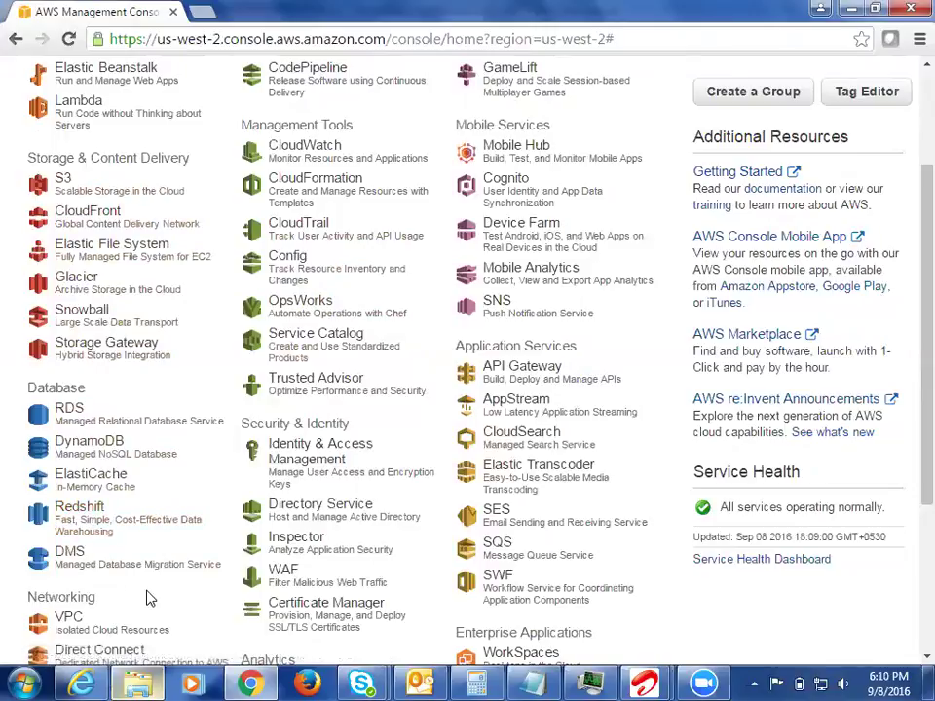
scroll(148, 596, "down", 2)
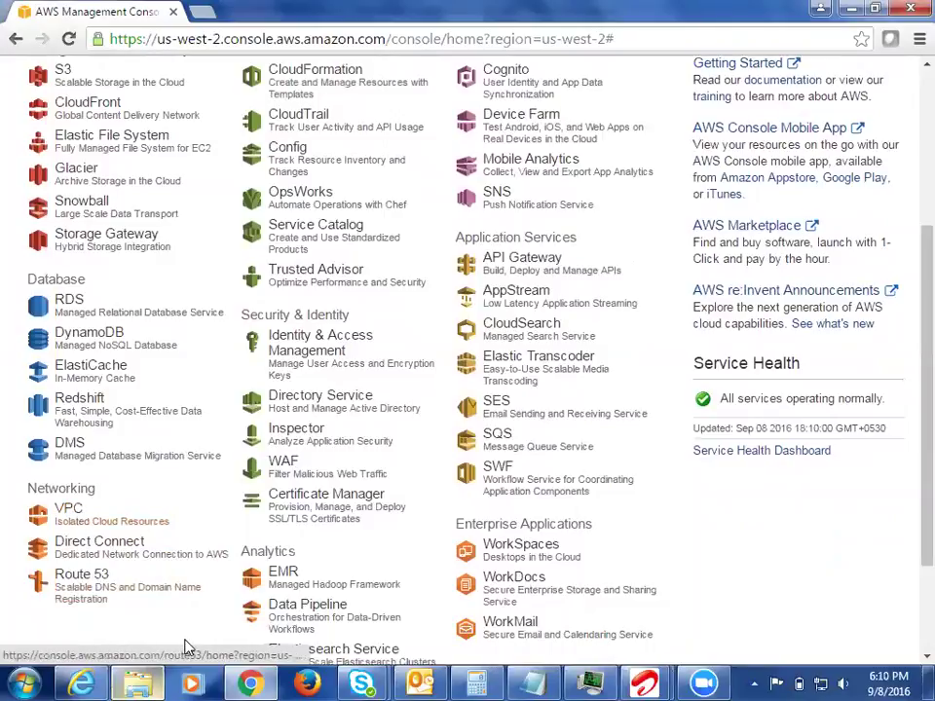
scroll(188, 647, "up", 1)
scroll(188, 648, "down", 1)
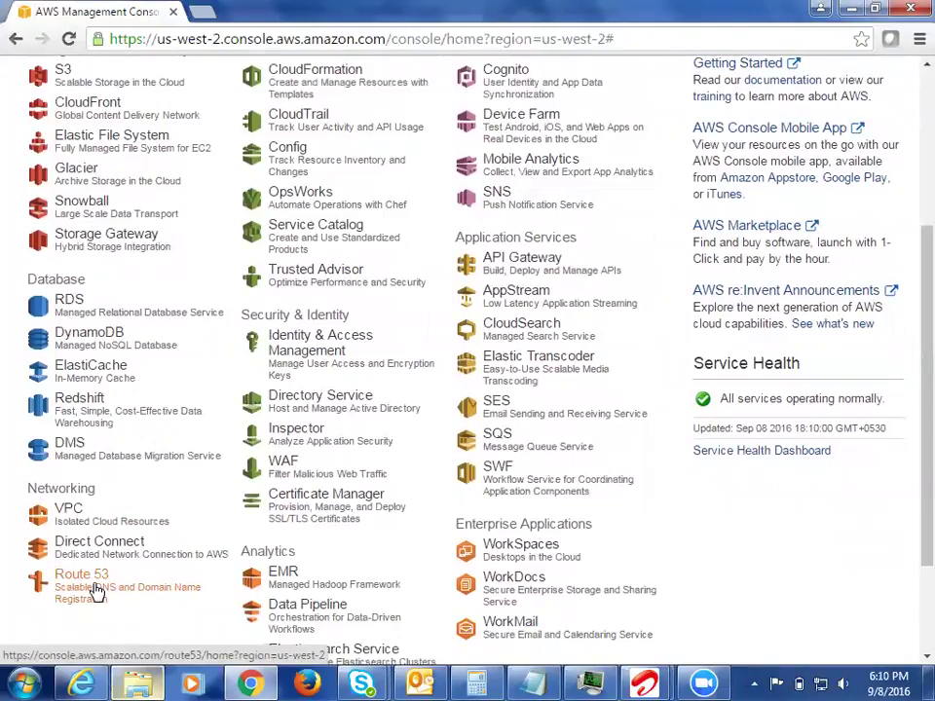
scroll(98, 592, "up", 3)
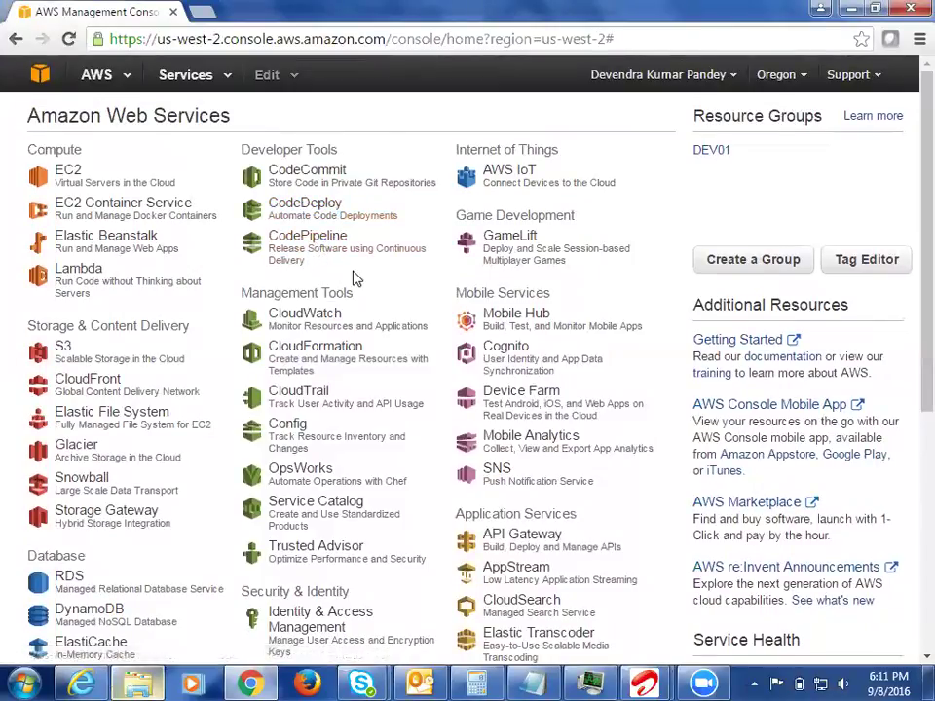
scroll(355, 280, "down", 1)
scroll(355, 280, "down", 3)
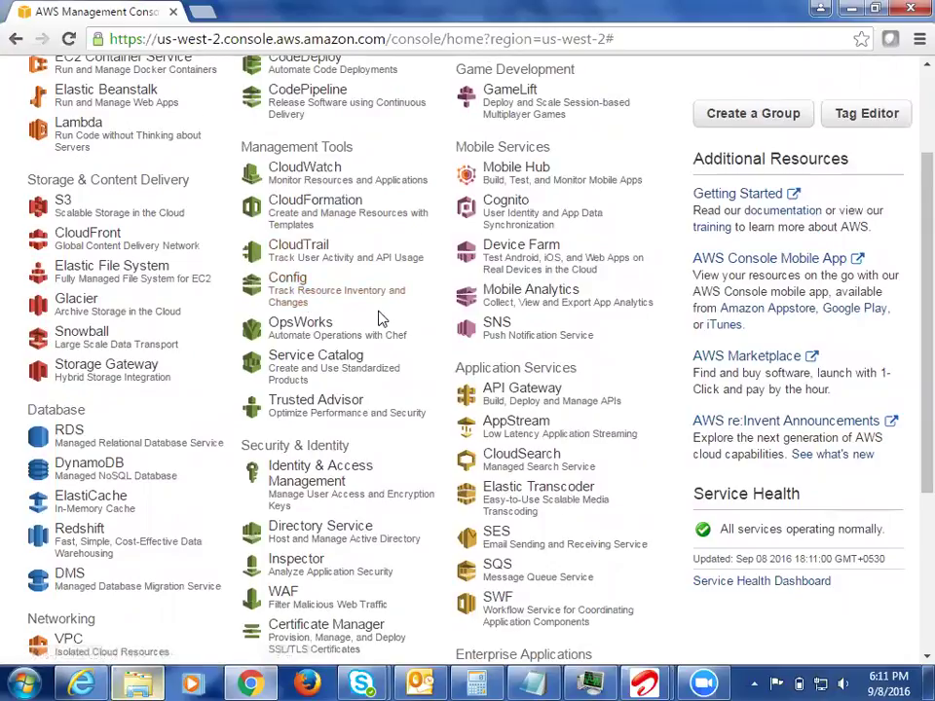
scroll(380, 318, "down", 2)
scroll(380, 318, "up", 2)
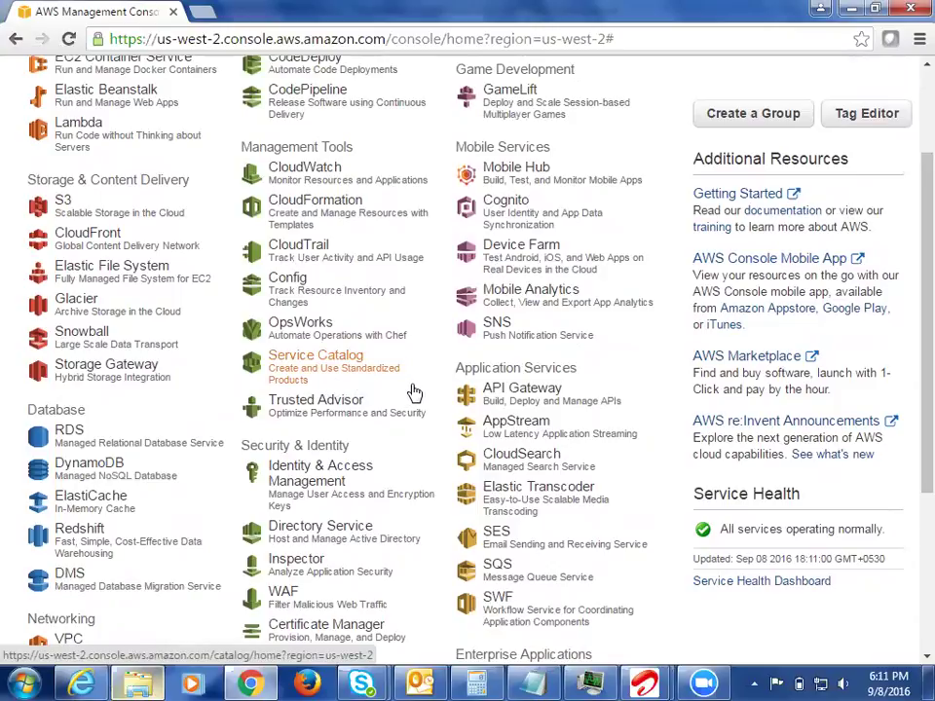
scroll(414, 391, "down", 1)
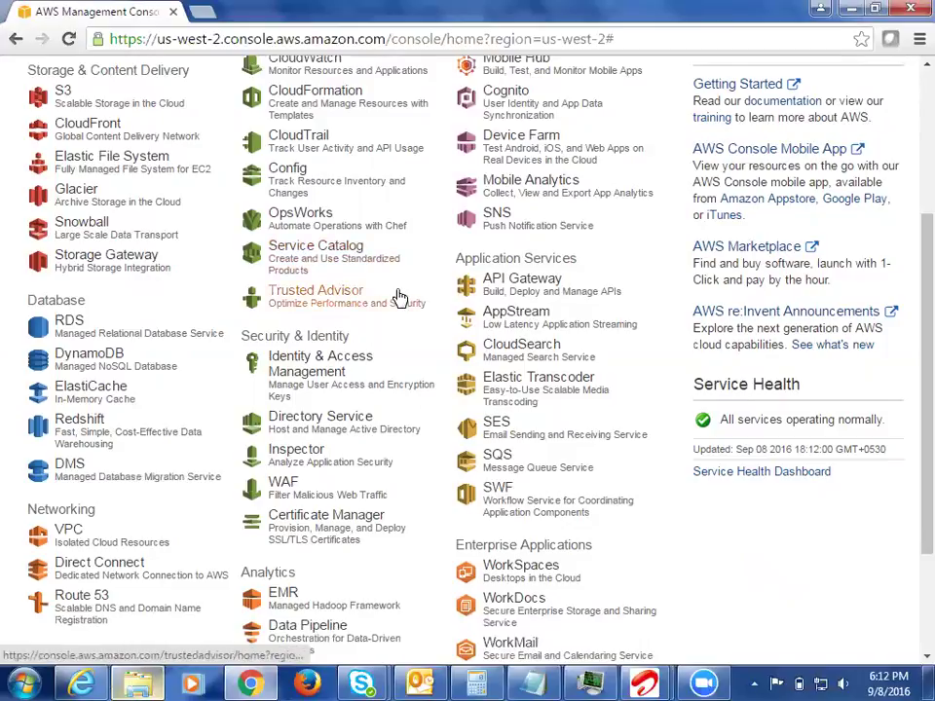
scroll(400, 296, "down", 2)
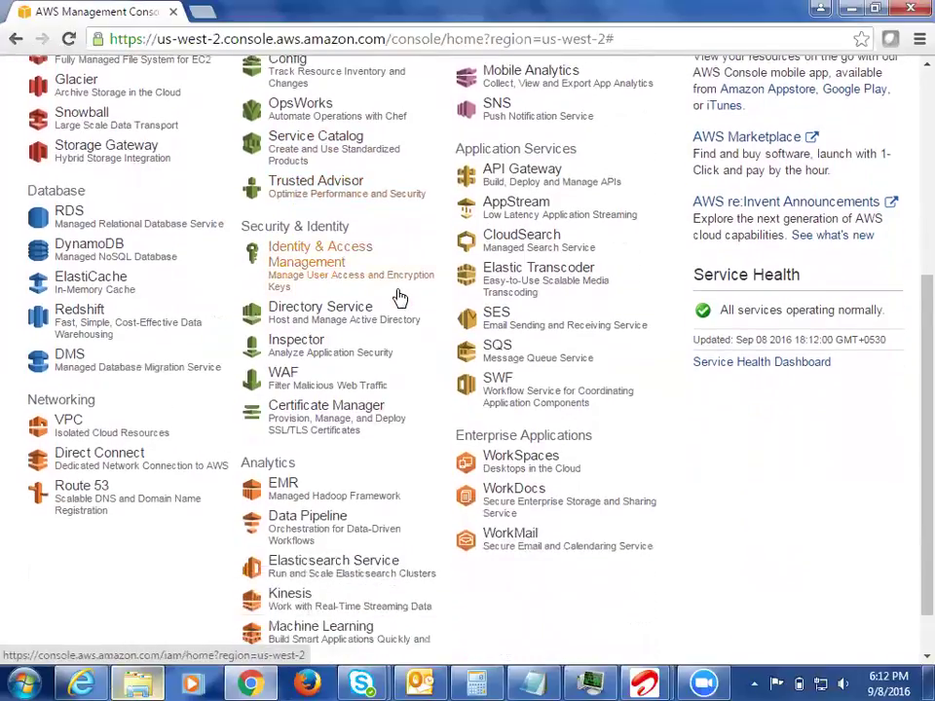
scroll(400, 296, "down", 1)
scroll(399, 296, "up", 2)
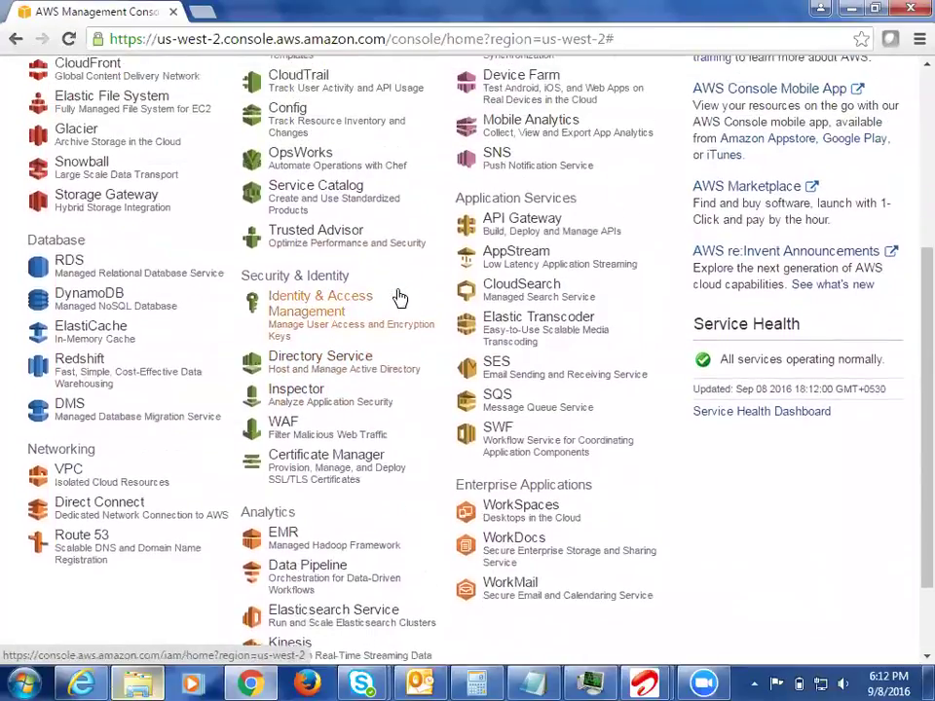
scroll(399, 297, "up", 4)
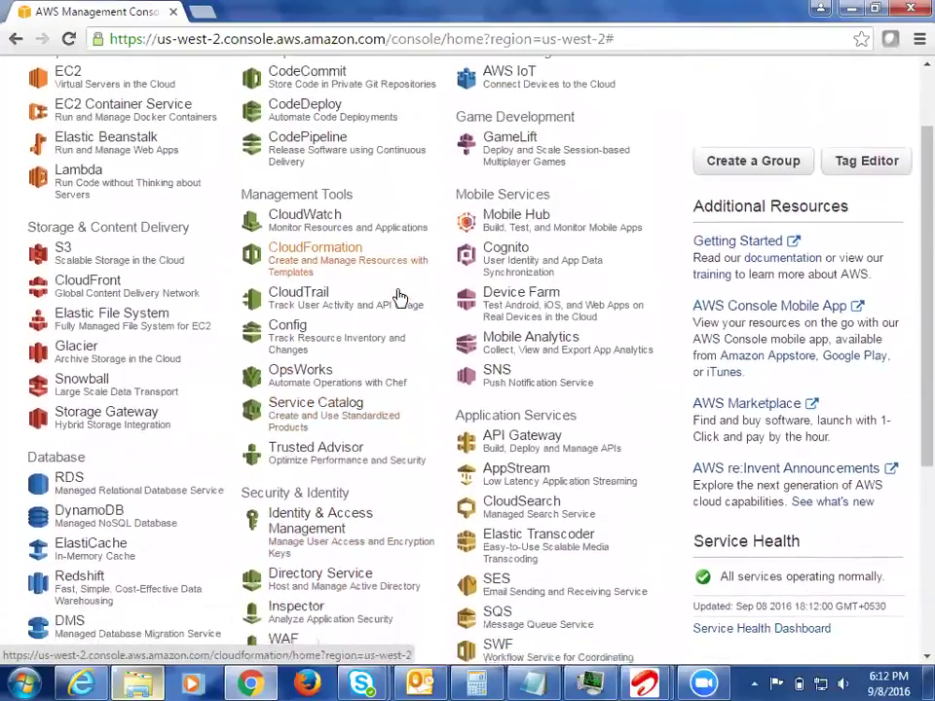
scroll(399, 296, "down", 6)
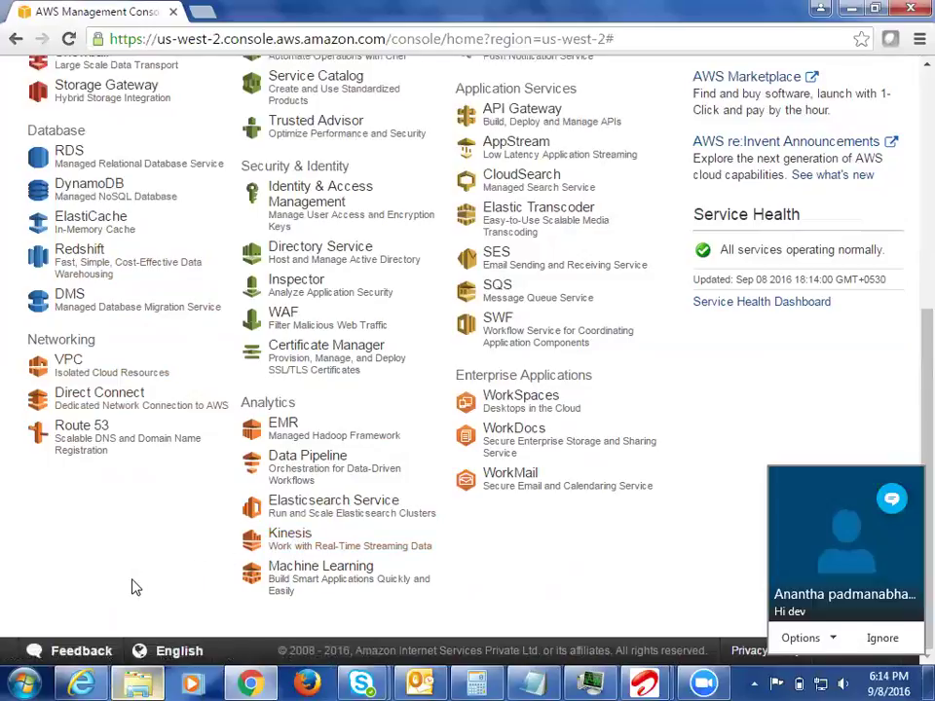
scroll(135, 588, "up", 3)
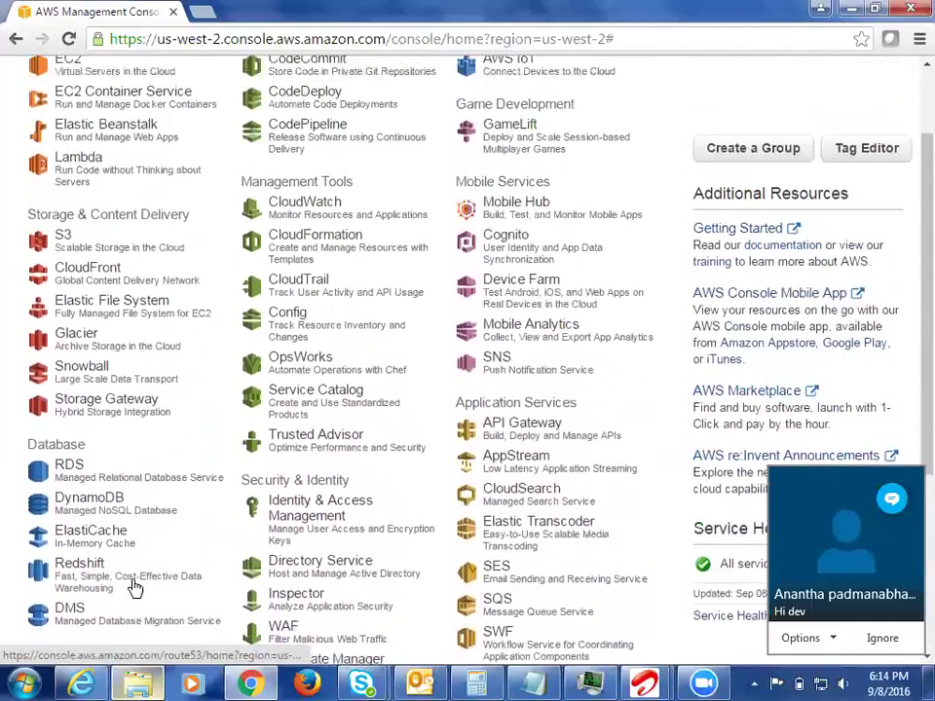
scroll(136, 587, "up", 2)
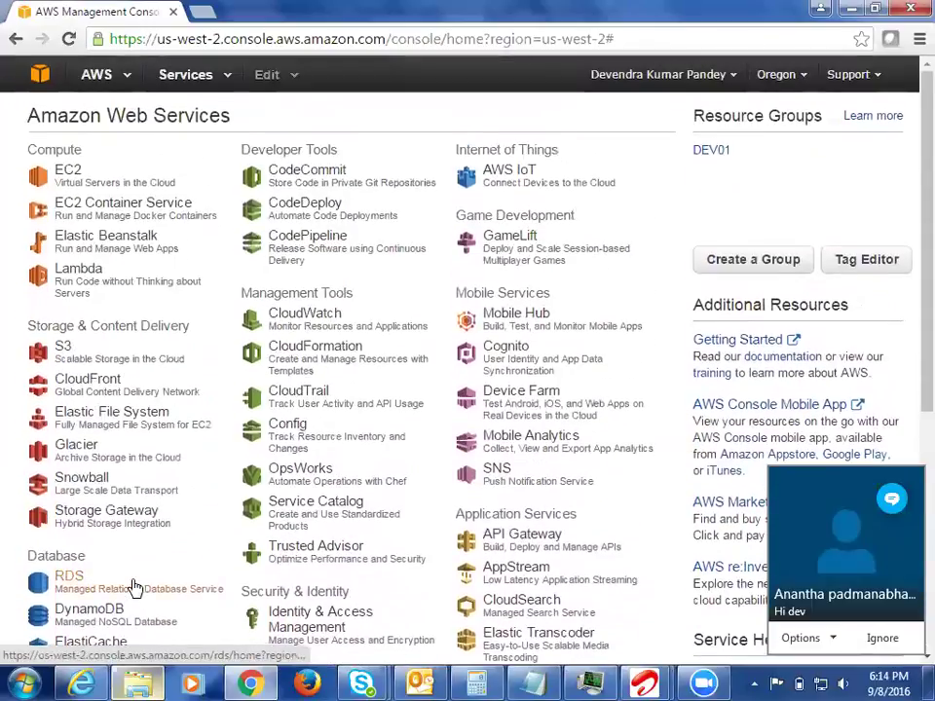
Open the incoming Skype chat message, reply "yes" and move the conversation window fully into view.
left_click(865, 560)
type("yes")
key("Return")
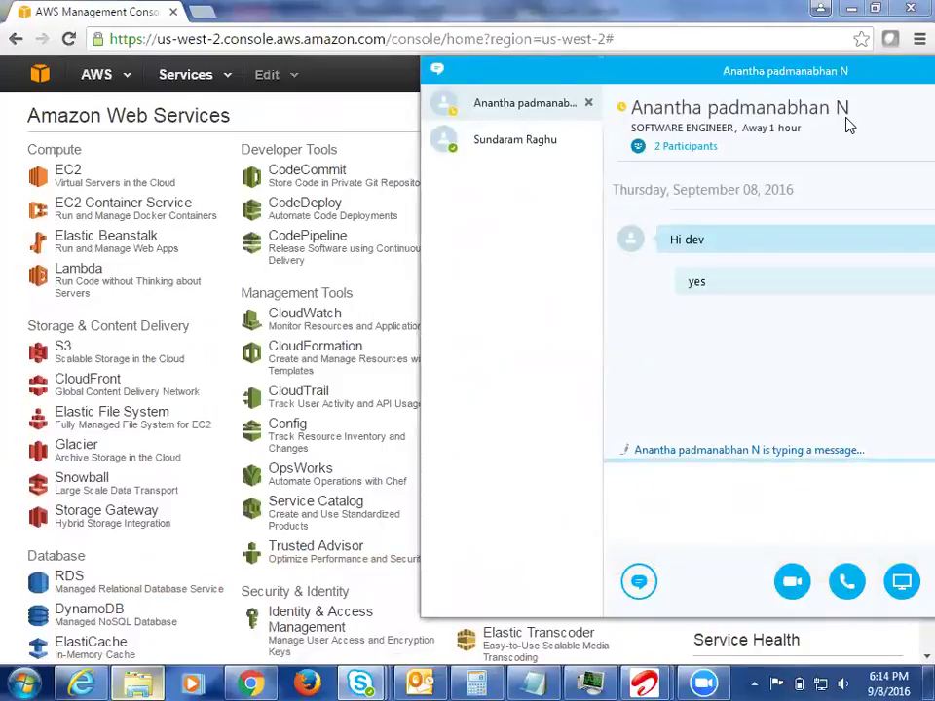
mouse_move(457, 92)
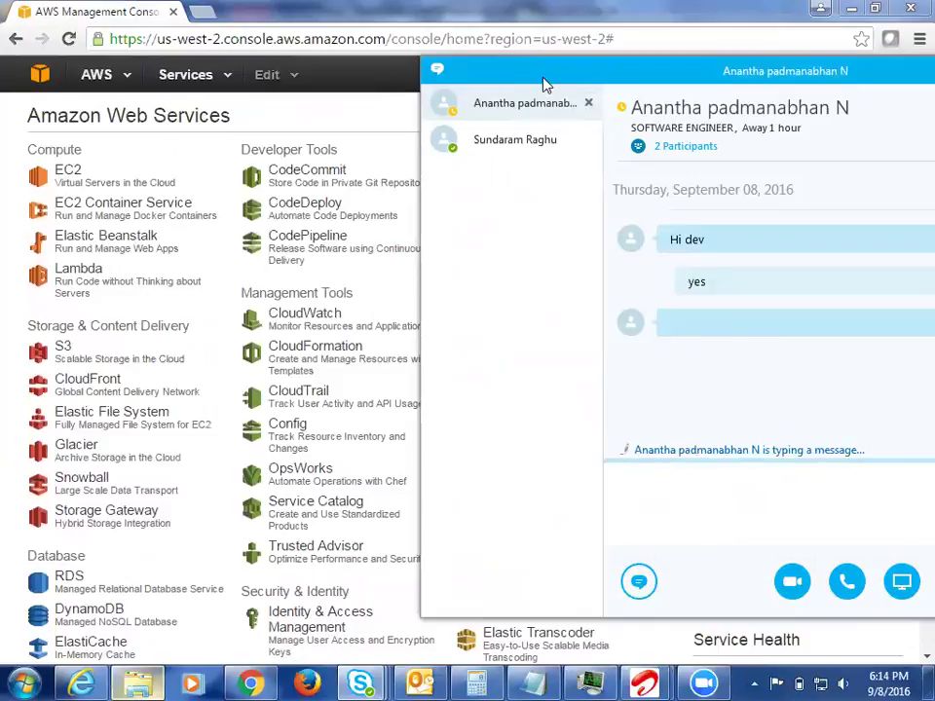
left_click_drag(545, 85, 323, 89)
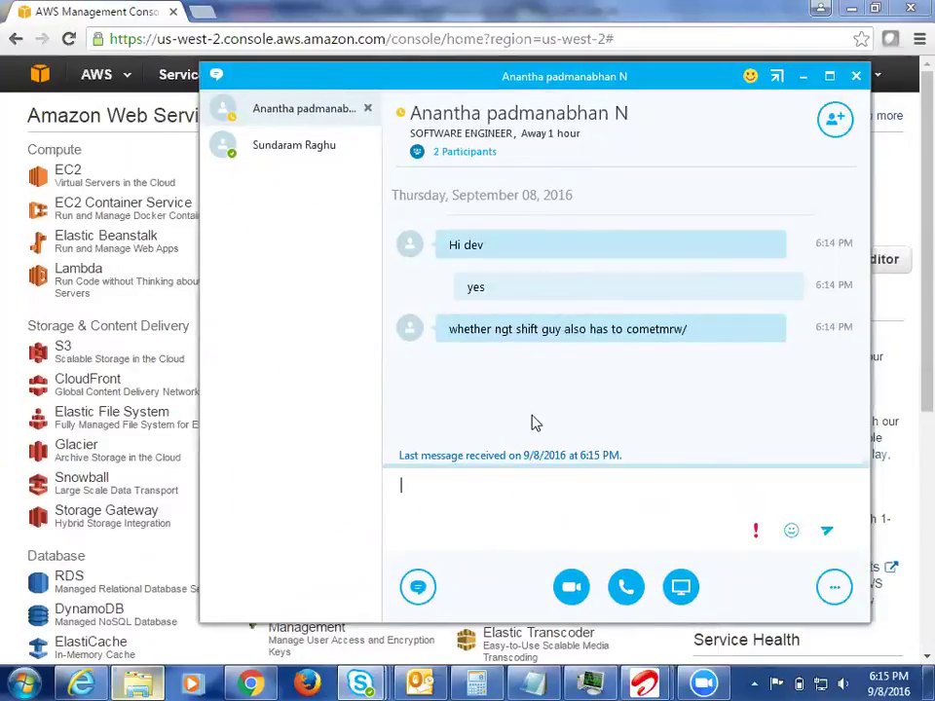
Reply "yes i guess" to the contact's question in the chat and minimize the conversation window.
type("no")
key("BackSpace")
key("BackSpace")
type("yes i guee")
key("BackSpace")
type("ss")
key("Return")
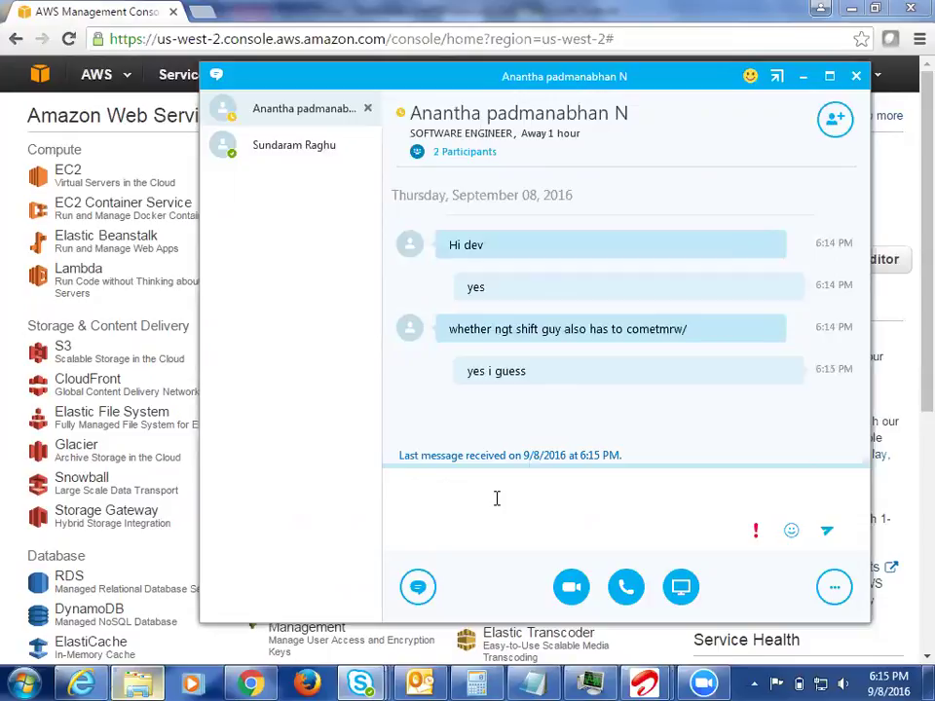
left_click(803, 80)
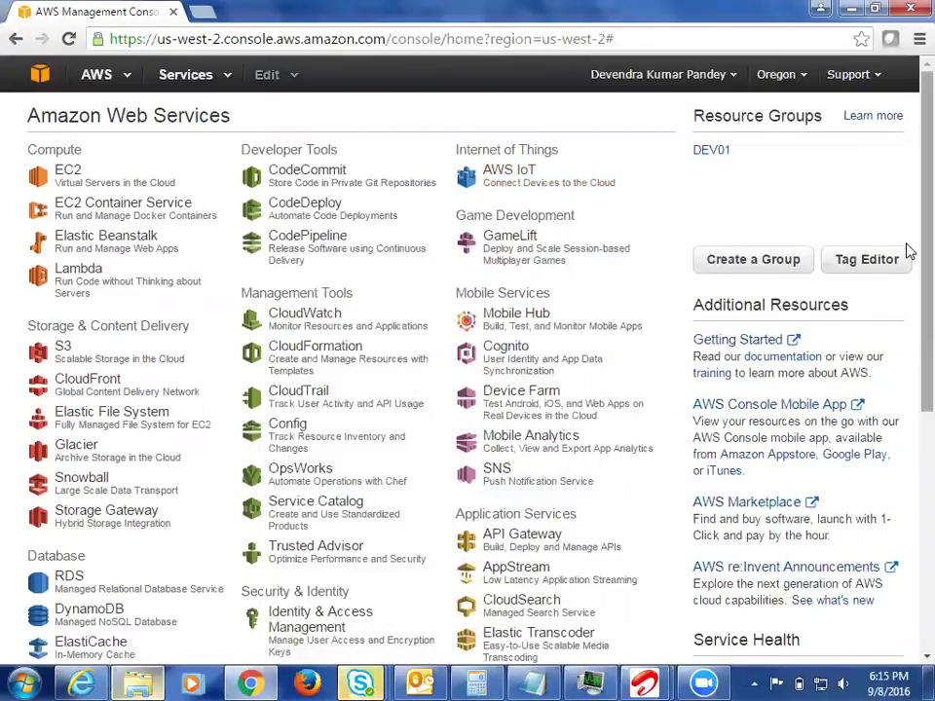
Review the Mobile Services, Application Services and Enterprise Applications groups on the AWS console home page.
scroll(905, 251, "down", 3)
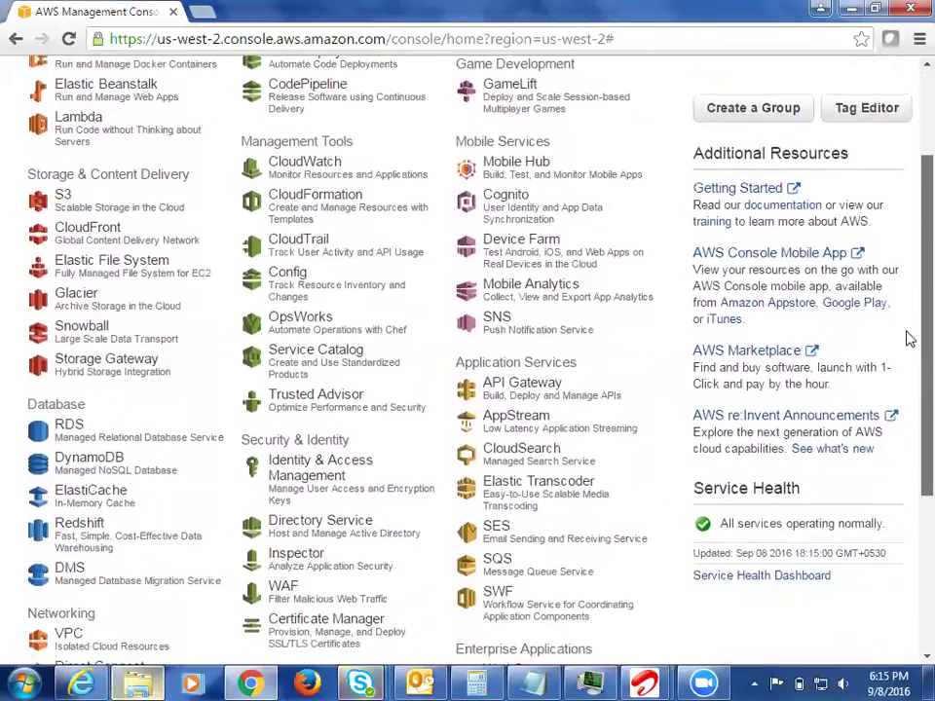
scroll(906, 351, "down", 1)
scroll(906, 298, "up", 4)
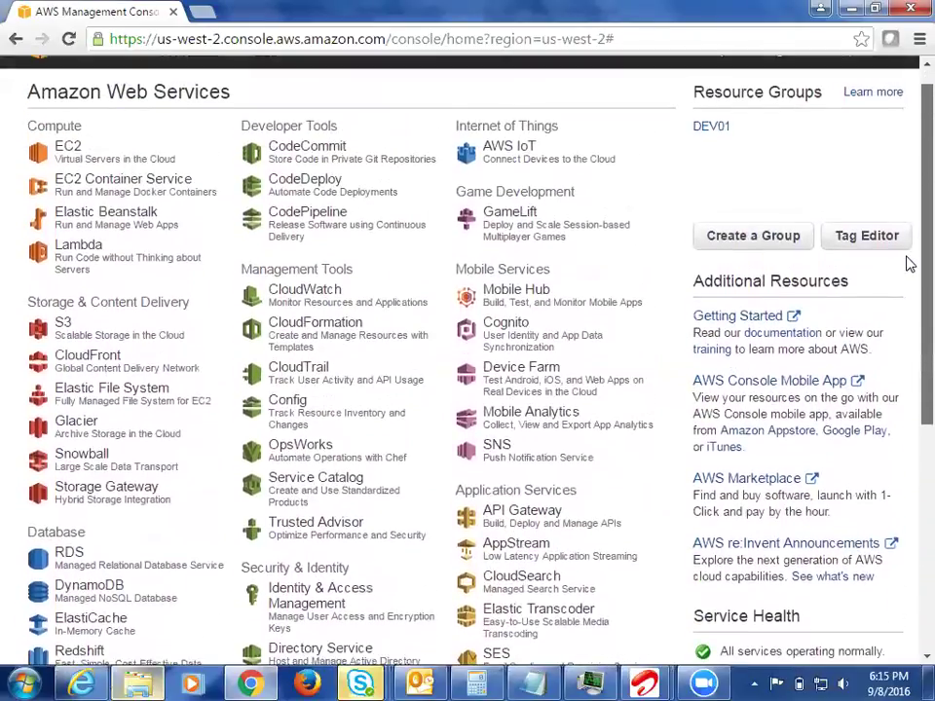
left_click_drag(906, 257, 905, 258)
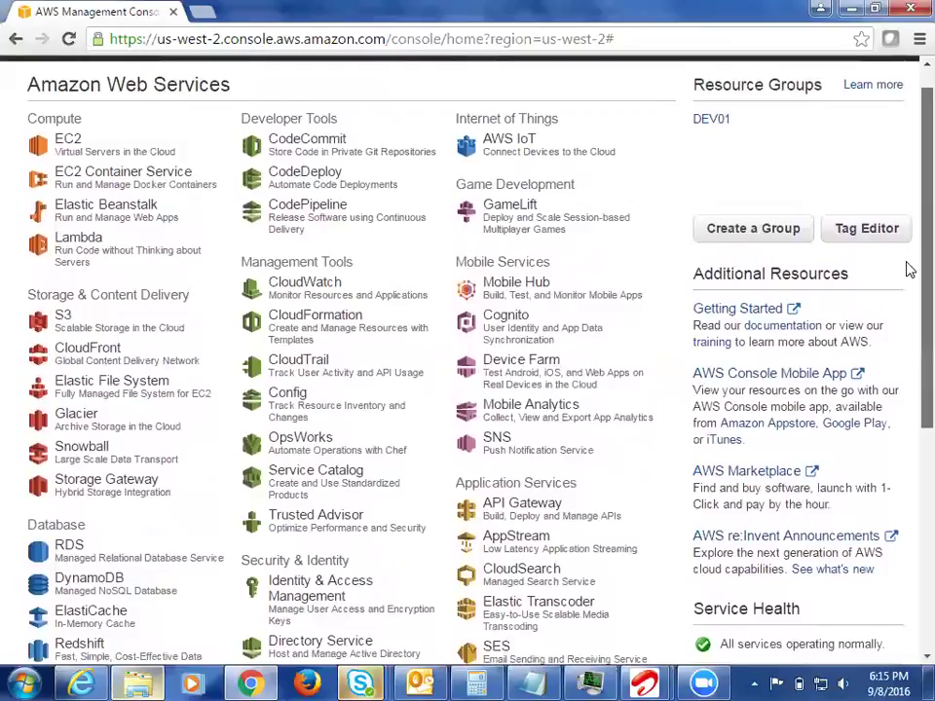
scroll(906, 282, "down", 1)
scroll(906, 309, "down", 1)
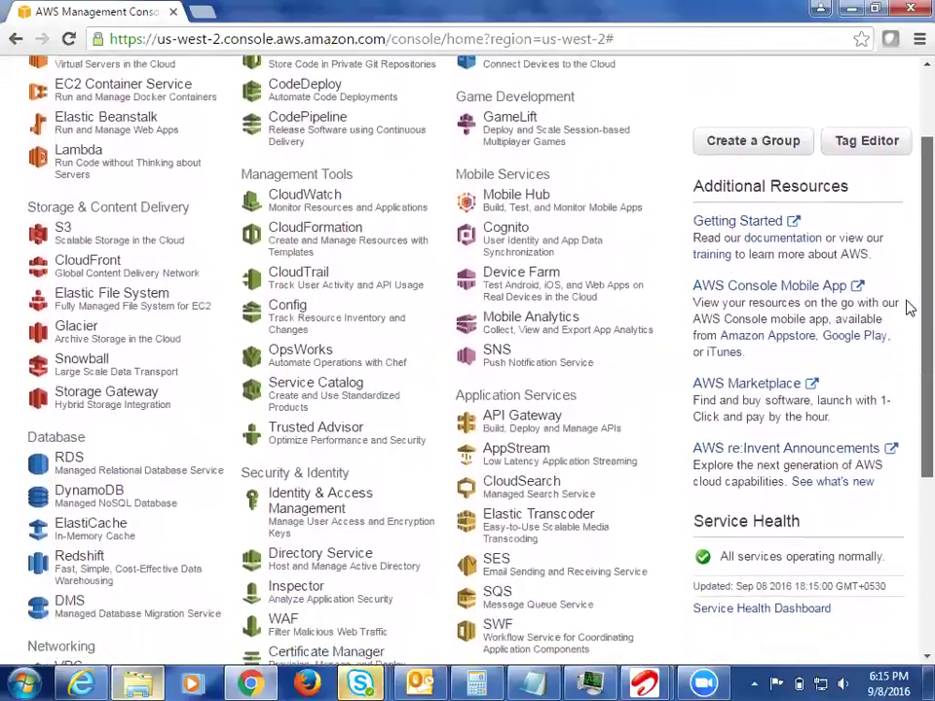
scroll(905, 292, "up", 1)
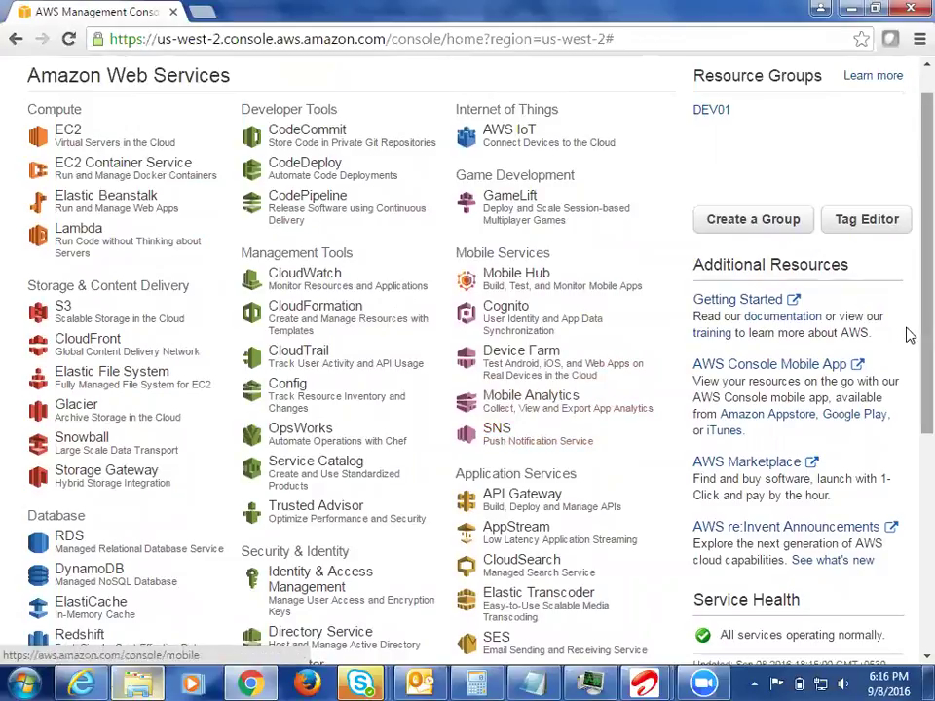
scroll(906, 370, "down", 3)
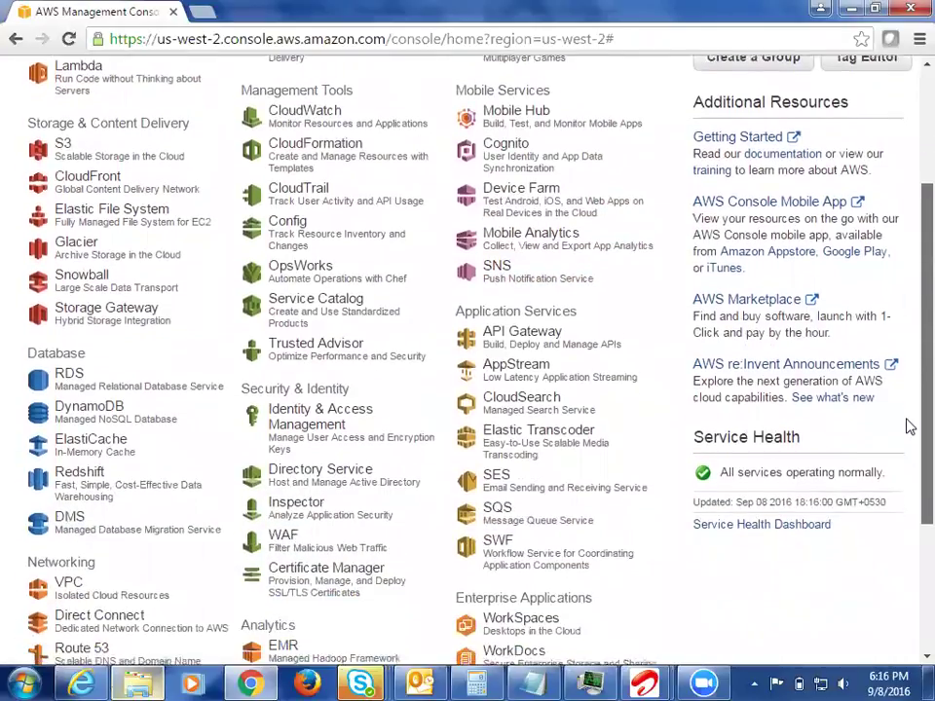
scroll(908, 428, "down", 3)
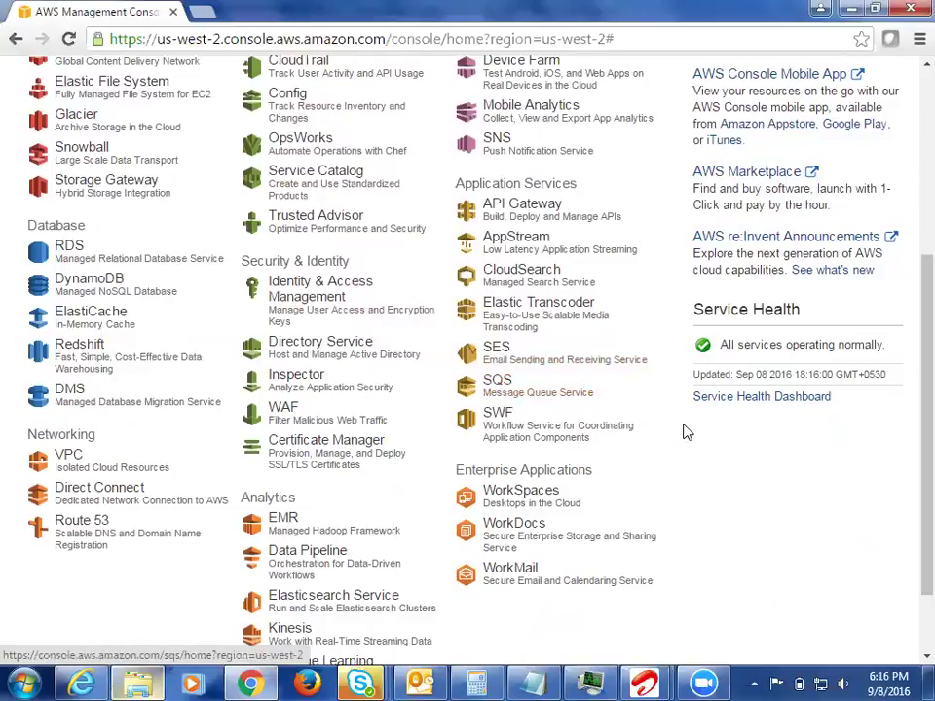
scroll(910, 468, "down", 1)
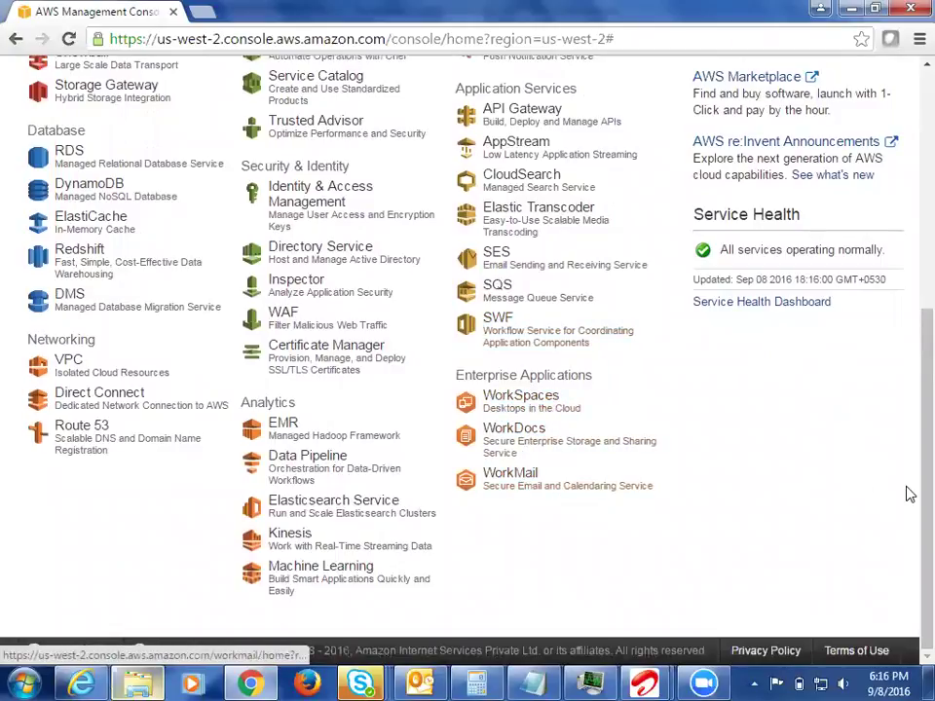
scroll(908, 472, "up", 3)
scroll(907, 327, "down", 3)
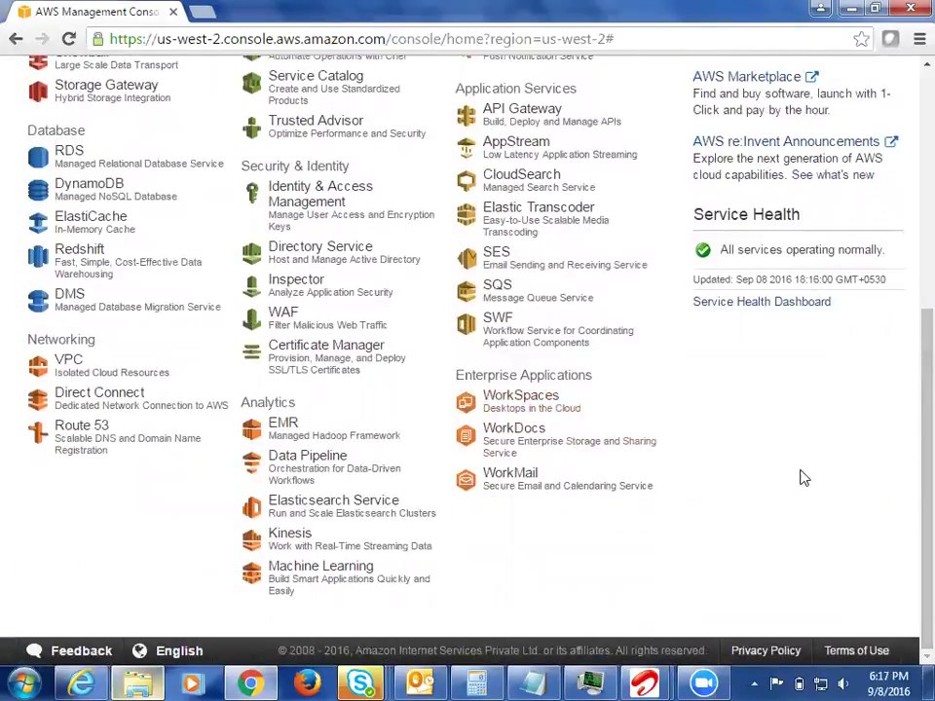
Open the EC2 service dashboard from the Compute group on the console home page.
scroll(908, 409, "up", 4)
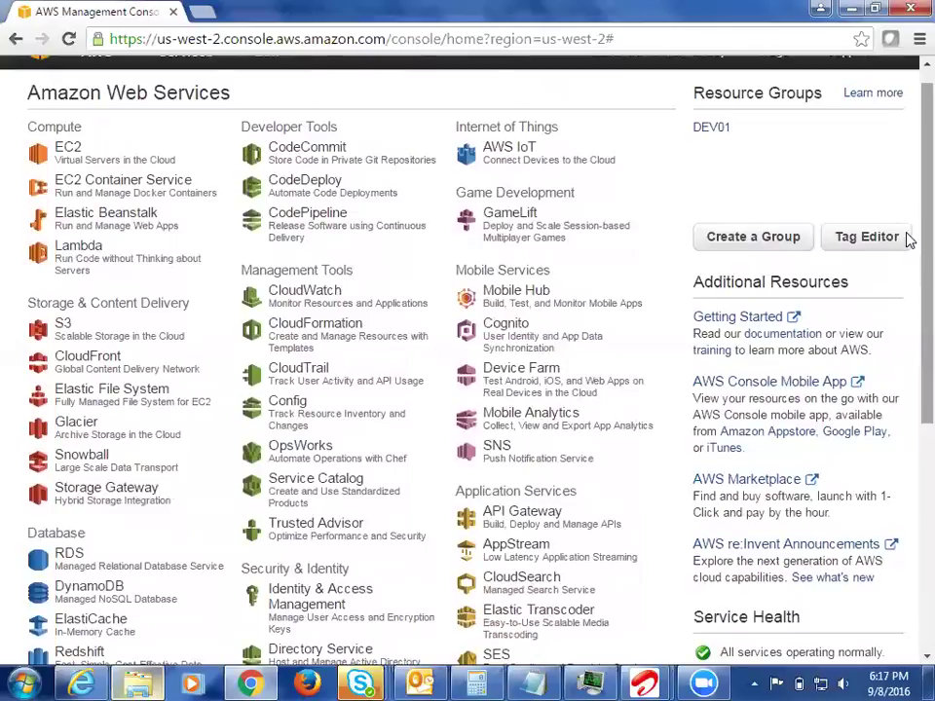
scroll(907, 224, "up", 1)
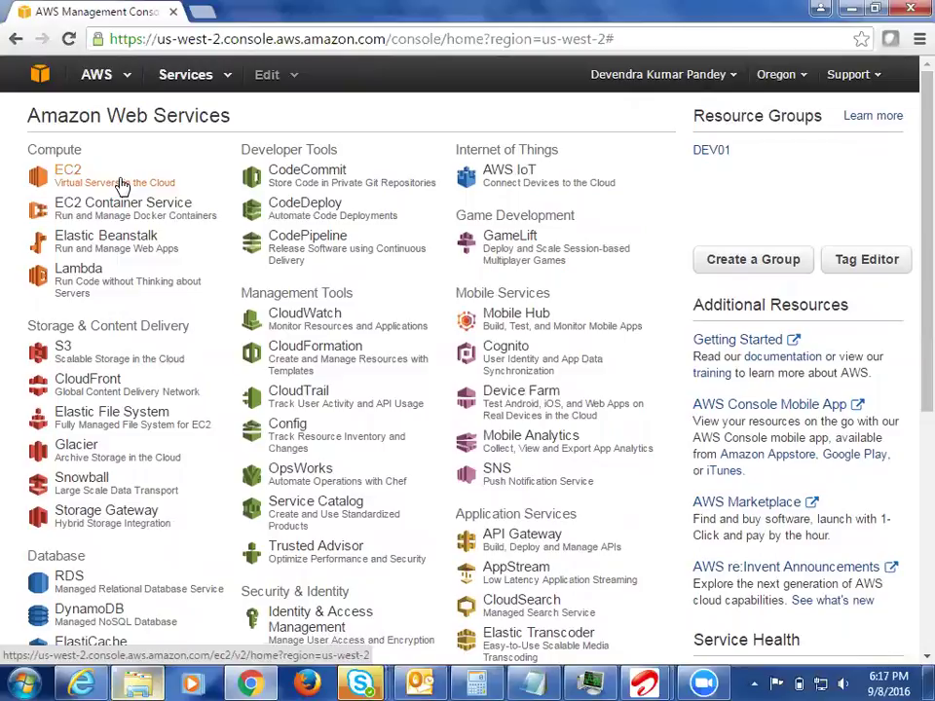
left_click(67, 174)
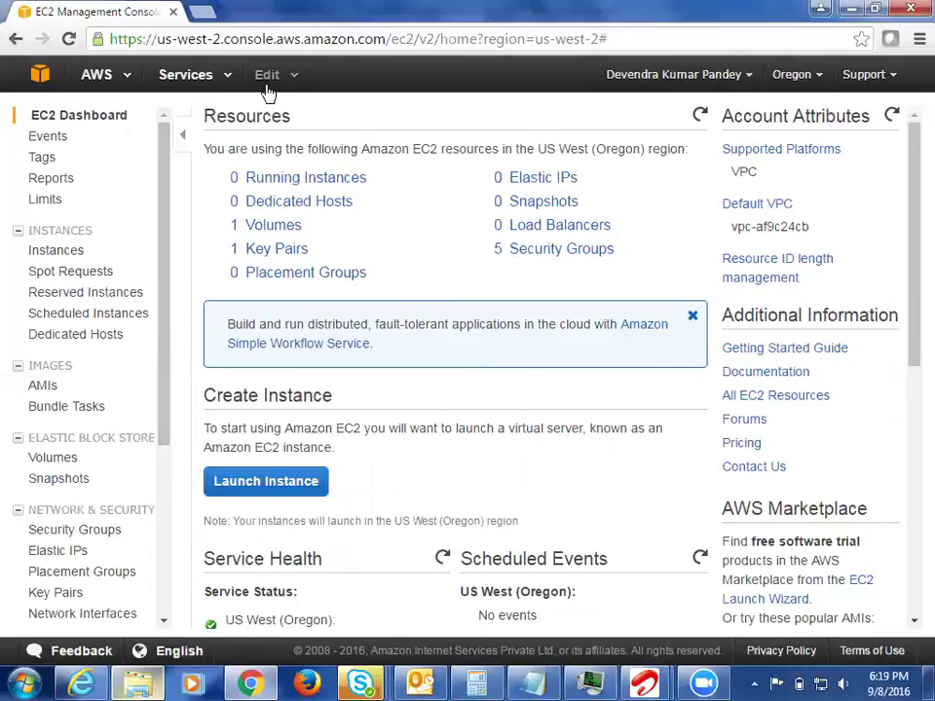
Open the public Amazon Web Services site, aws.amazon.com, in a new browser tab.
left_click(207, 12)
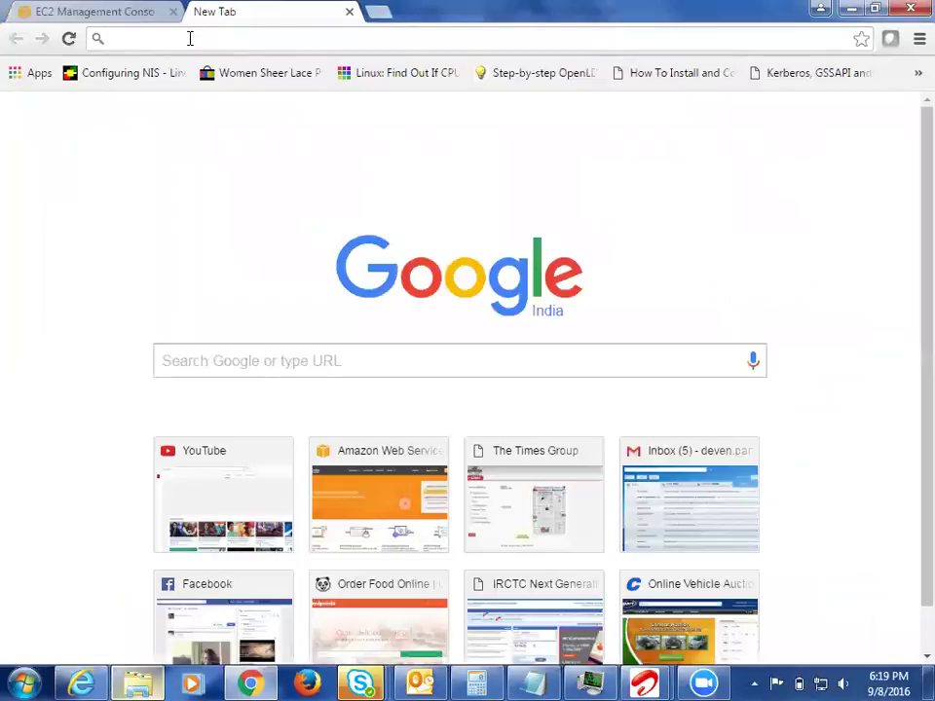
type("aws")
left_click(195, 76)
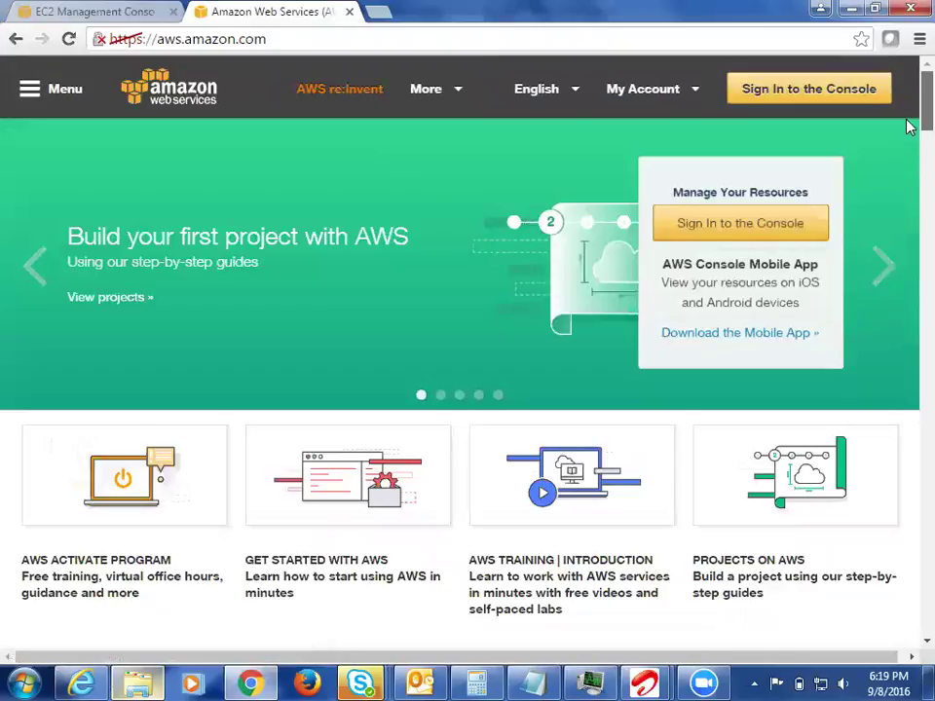
Review the service categories on the AWS home page, from core infrastructure and platform services to developer productivity and operations services.
scroll(908, 156, "down", 1)
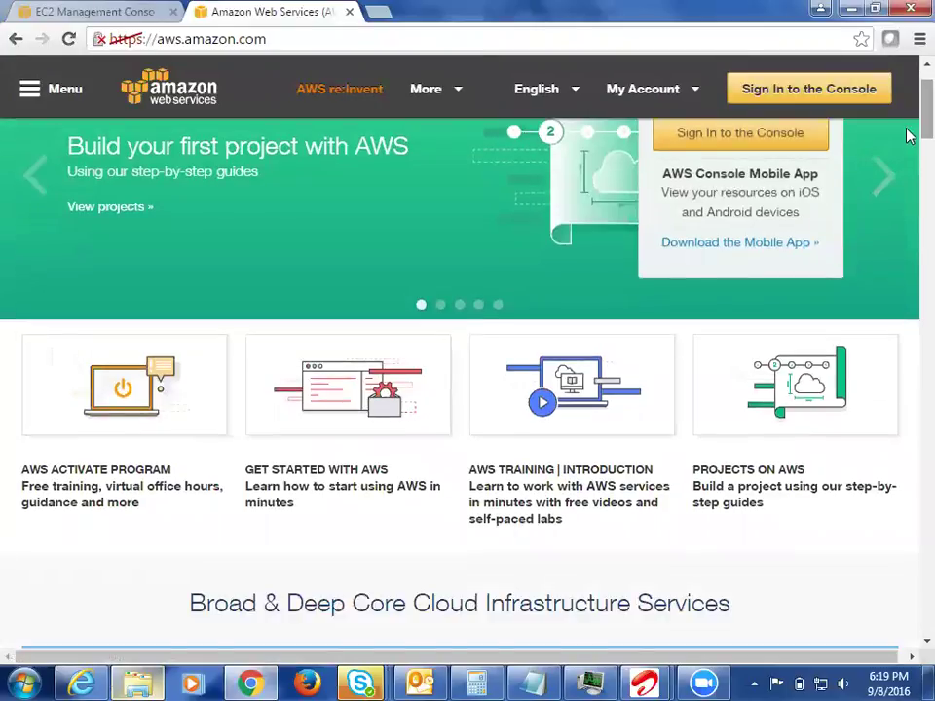
scroll(908, 136, "down", 4)
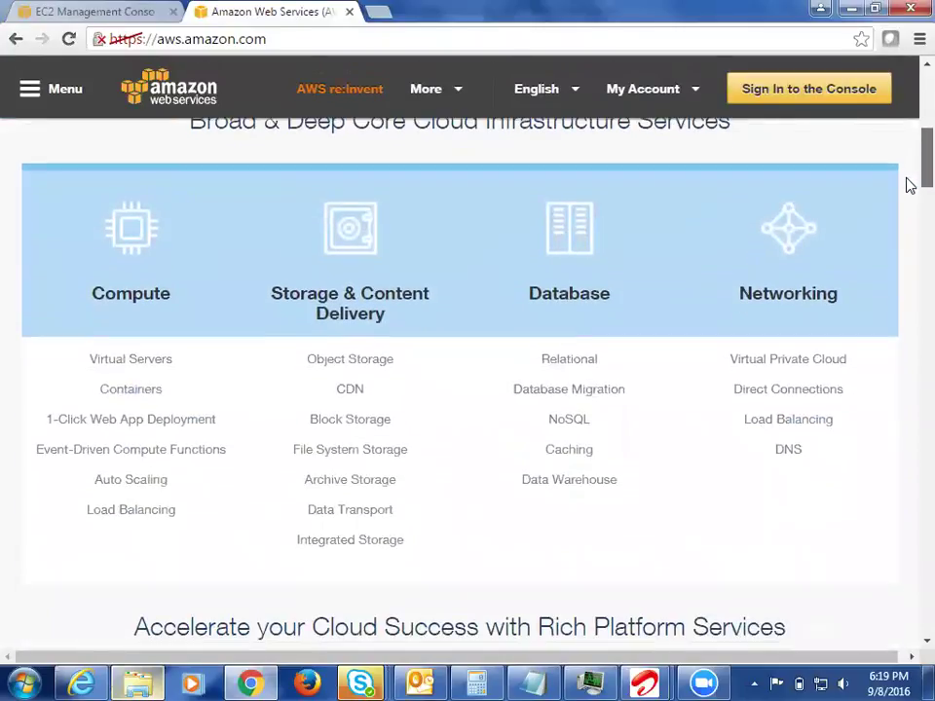
scroll(908, 185, "down", 5)
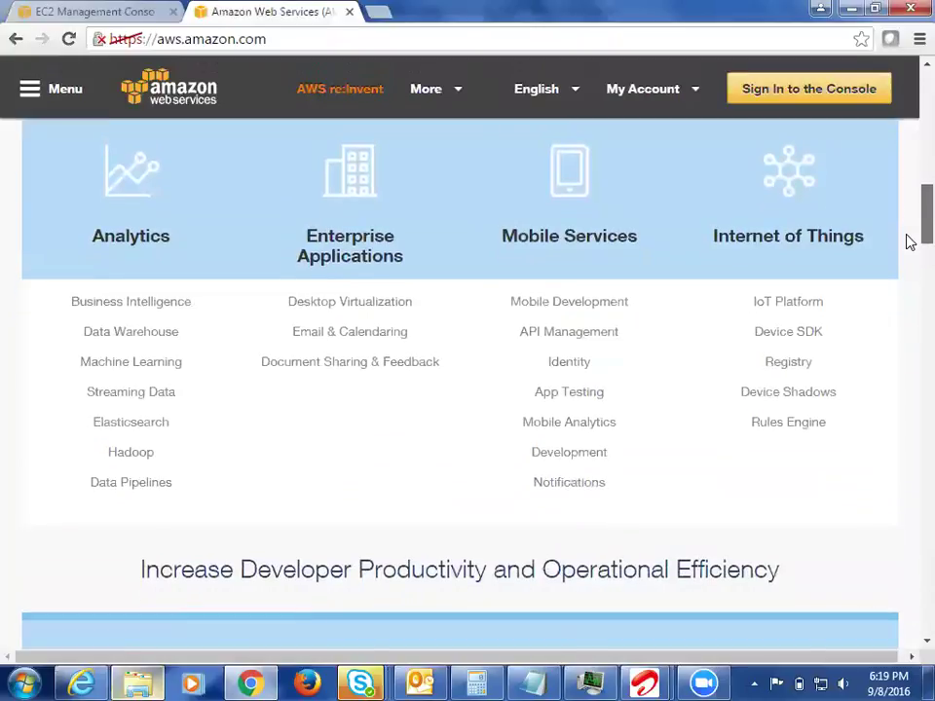
scroll(907, 253, "down", 4)
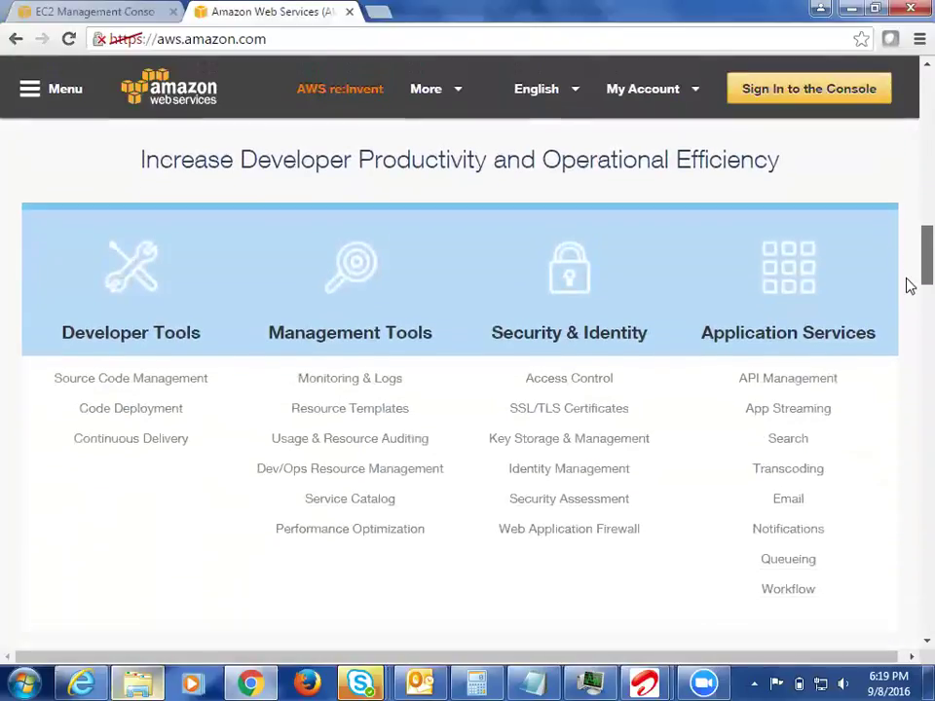
scroll(909, 285, "down", 10)
scroll(909, 396, "down", 11)
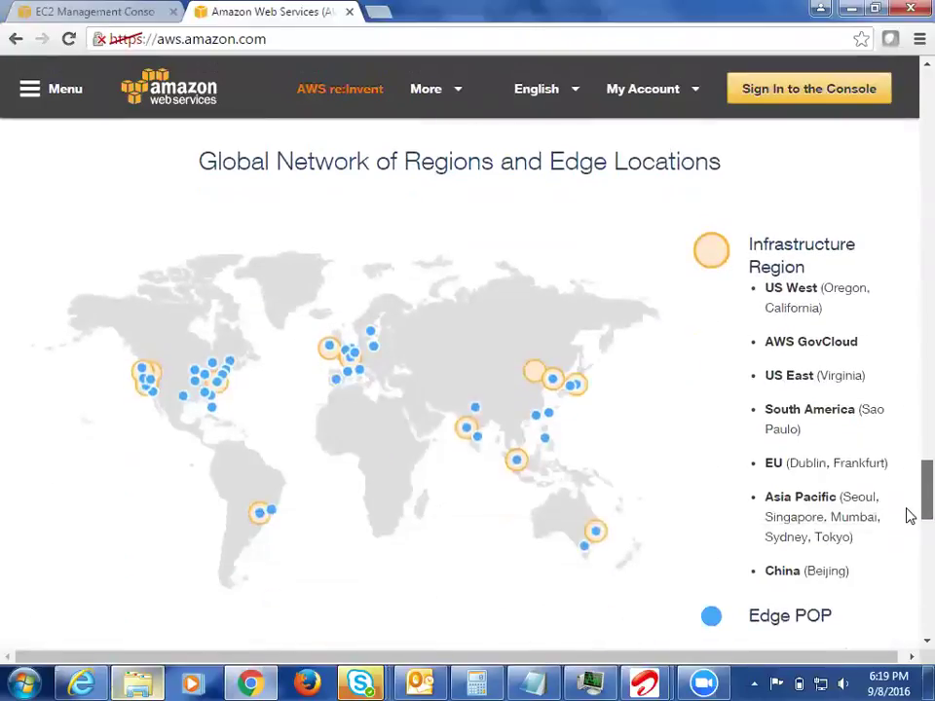
Examine the home page's web application customers, the enterprise success stories and the global network of regions and edge locations.
scroll(908, 516, "up", 5)
scroll(907, 427, "down", 2)
scroll(908, 448, "up", 1)
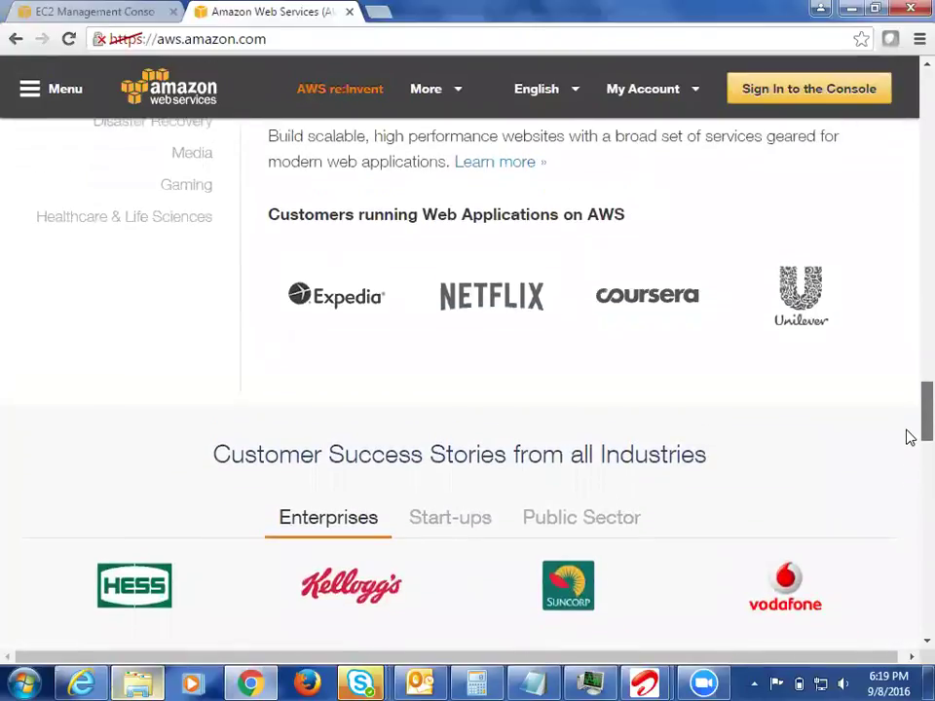
scroll(910, 437, "up", 1)
scroll(909, 437, "down", 1)
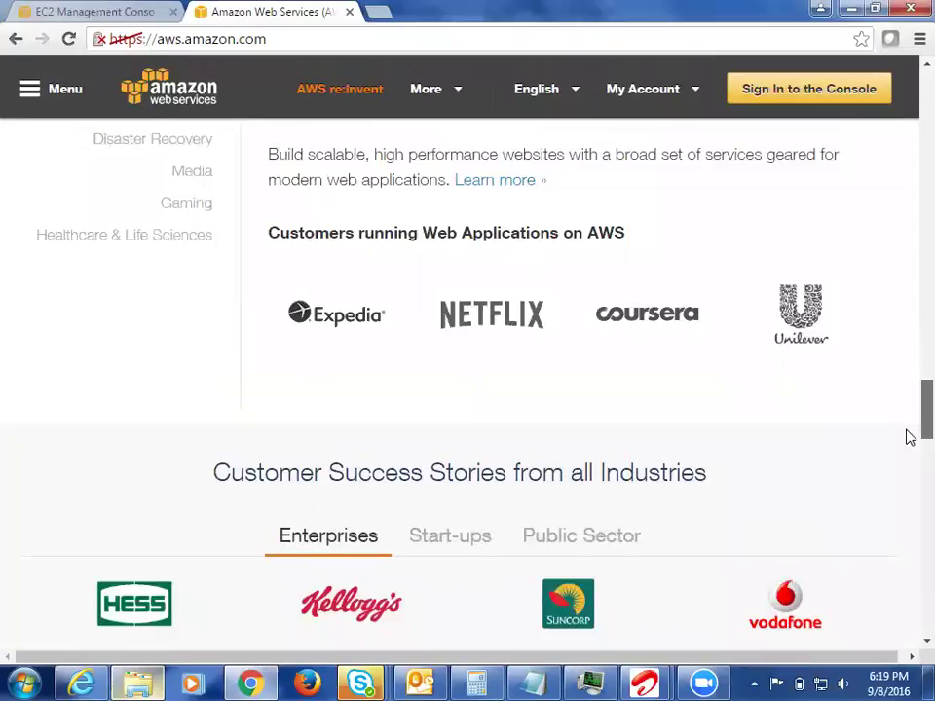
scroll(910, 437, "down", 1)
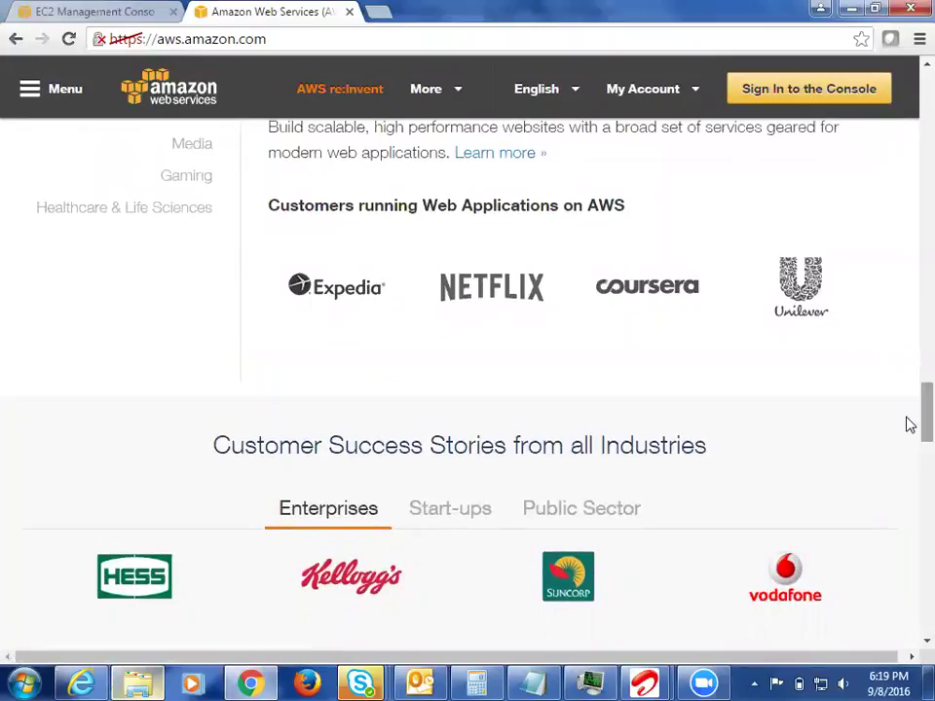
scroll(908, 425, "down", 3)
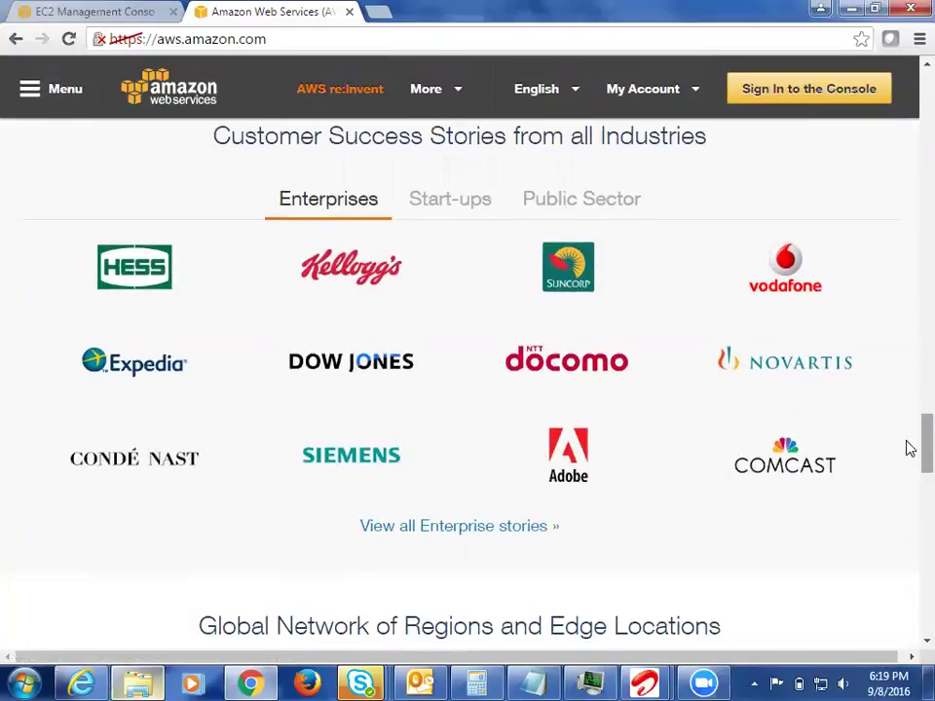
scroll(907, 448, "down", 9)
left_click_drag(907, 538, 907, 129)
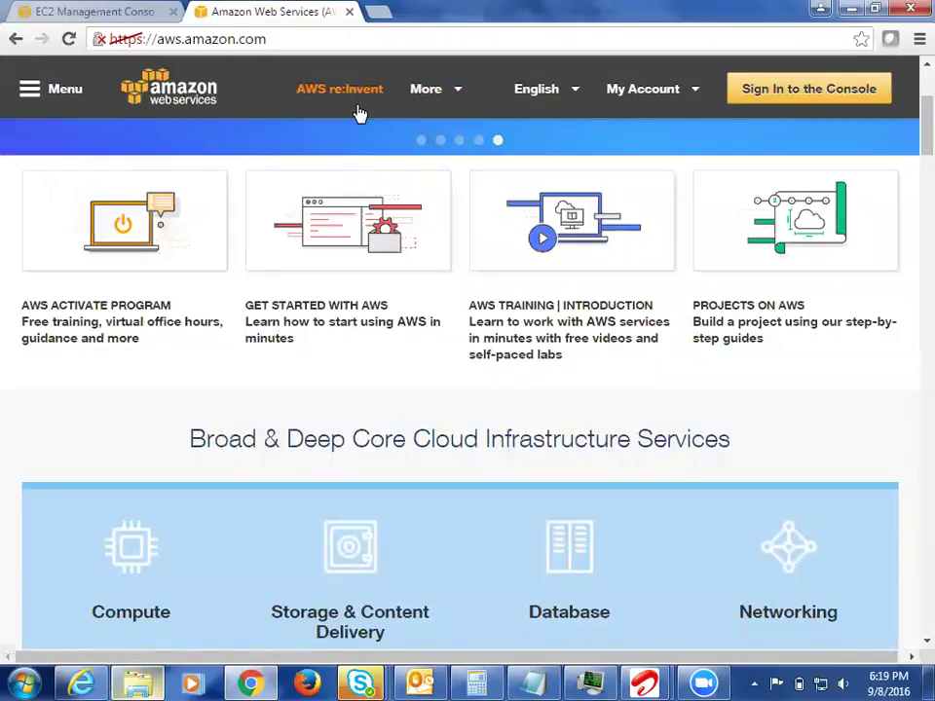
Search the web for "aws certified solutions architect" and open Amazon's AWS Certified Solutions Architect - Associate page.
left_click(299, 41)
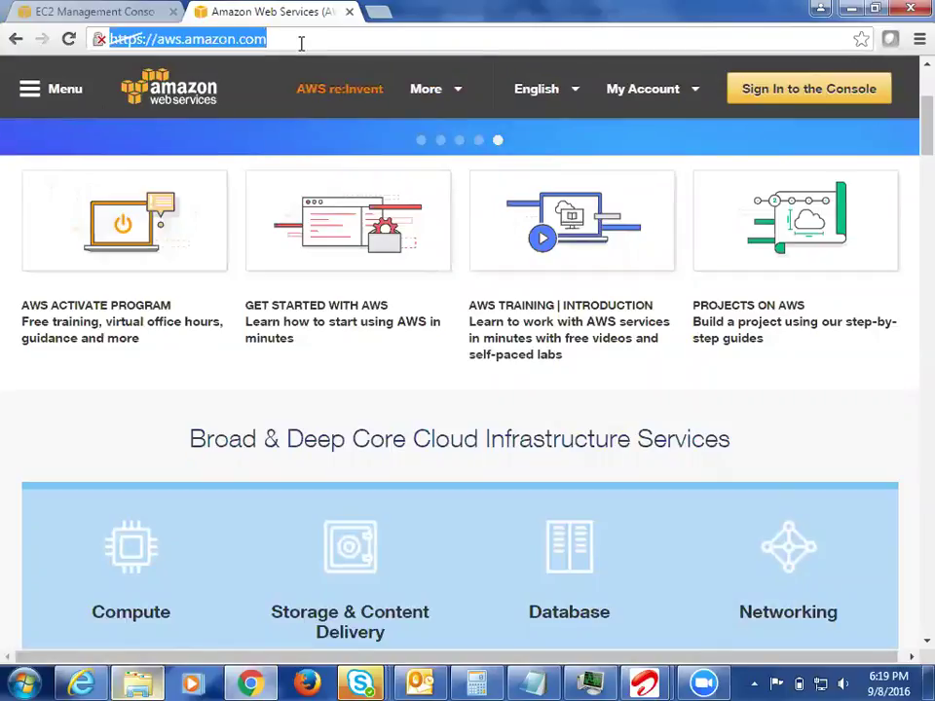
type("aws cert")
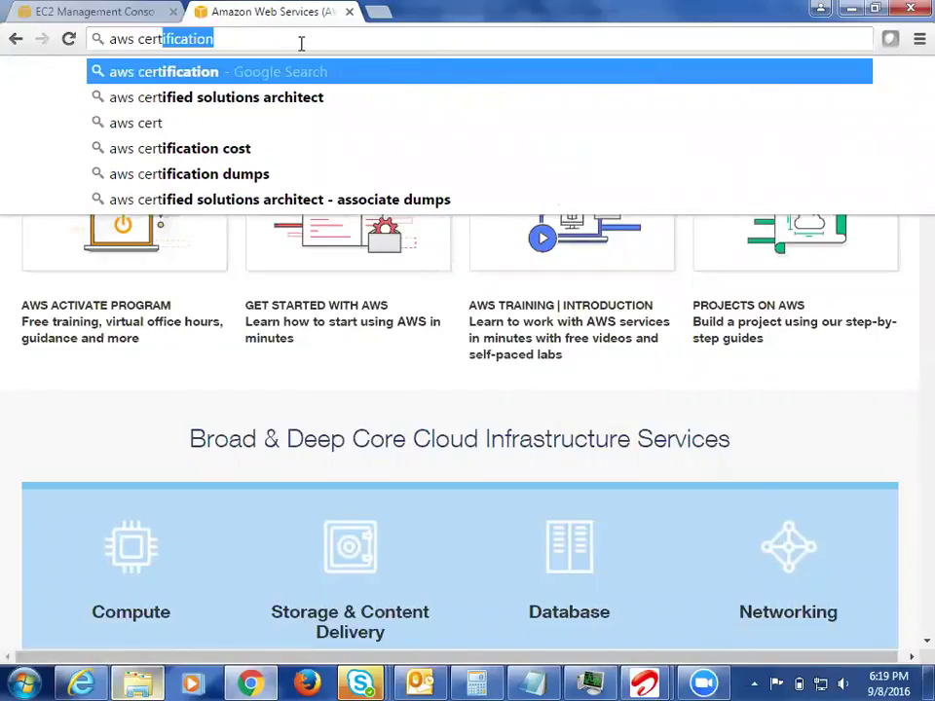
left_click(294, 99)
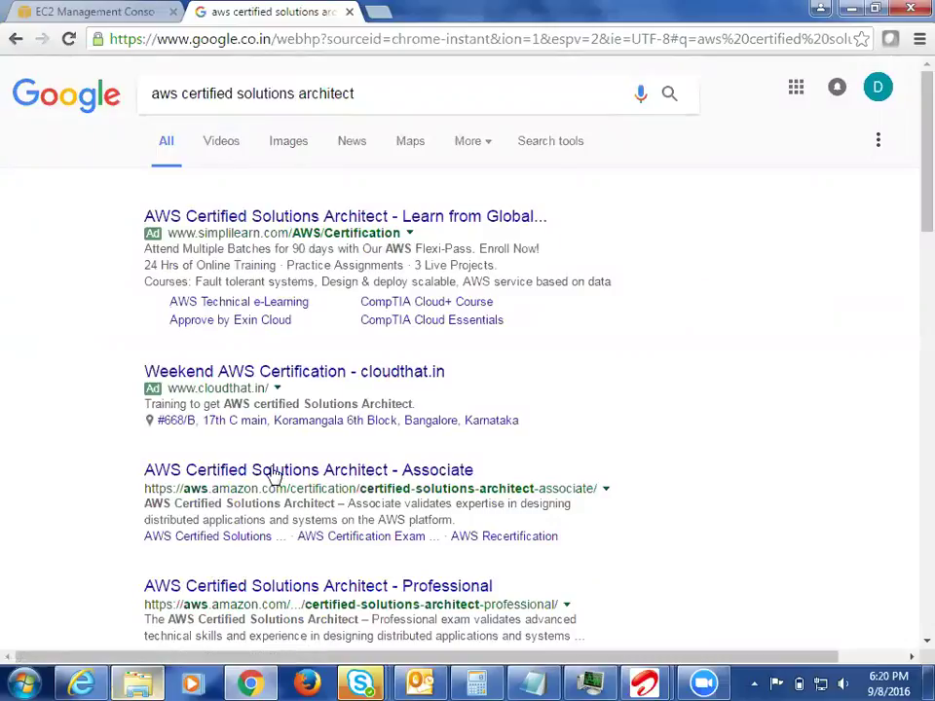
left_click(308, 475)
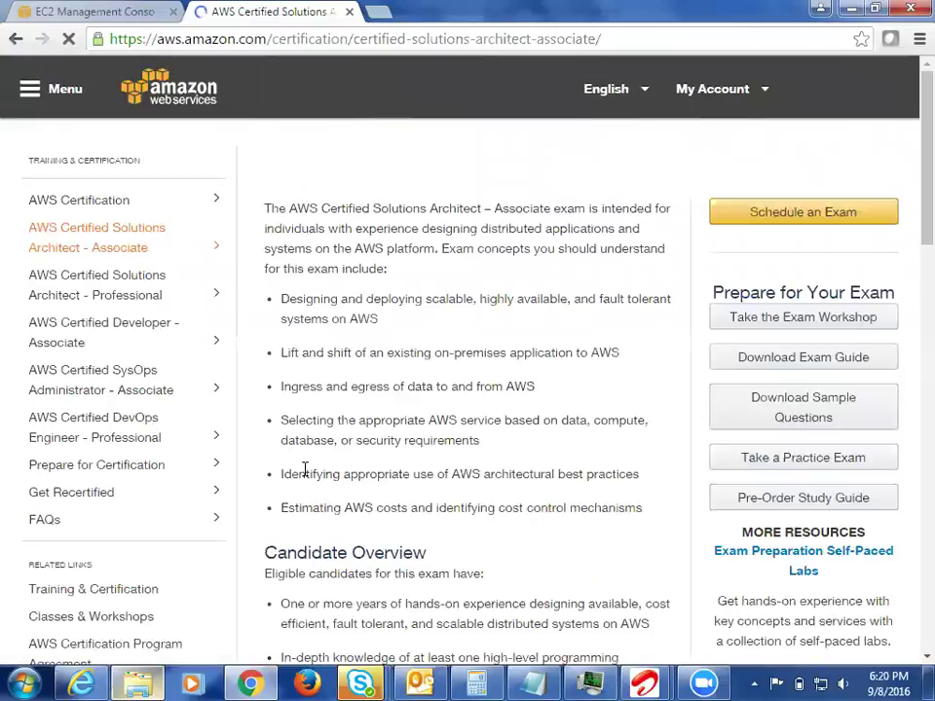
Read the Associate exam's concepts, candidate overview and exam overview on the certification page.
scroll(488, 404, "down", 1)
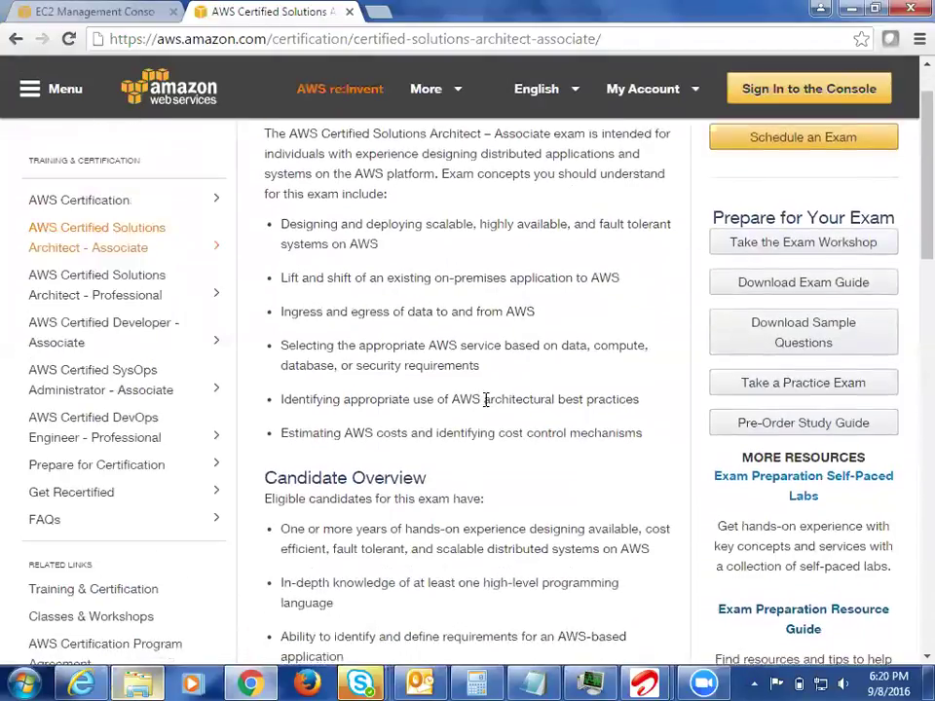
scroll(485, 399, "down", 6)
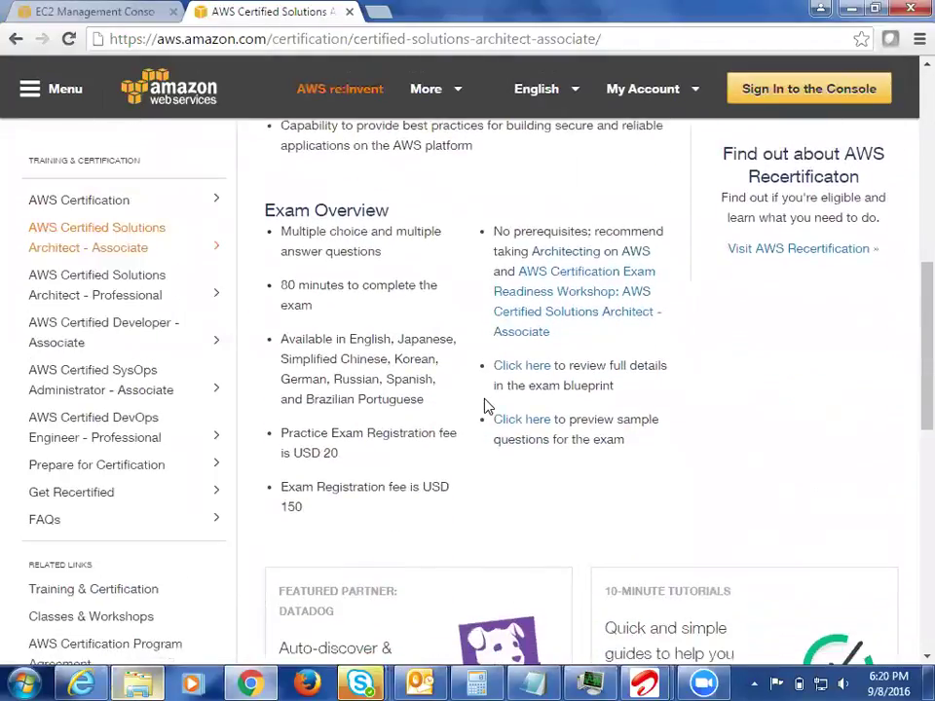
scroll(486, 404, "down", 1)
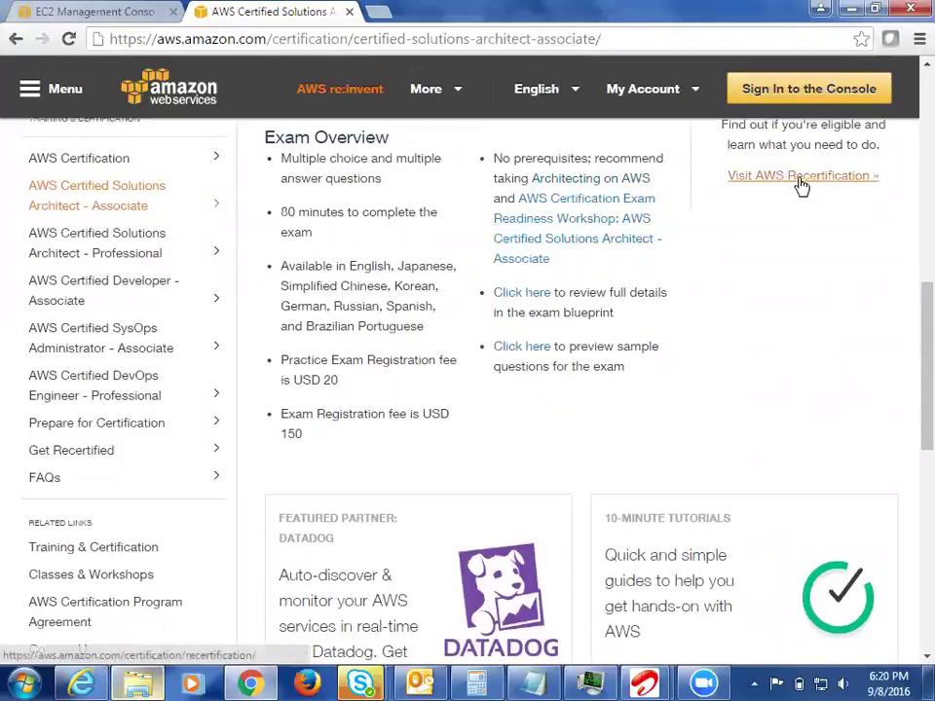
scroll(798, 185, "up", 4)
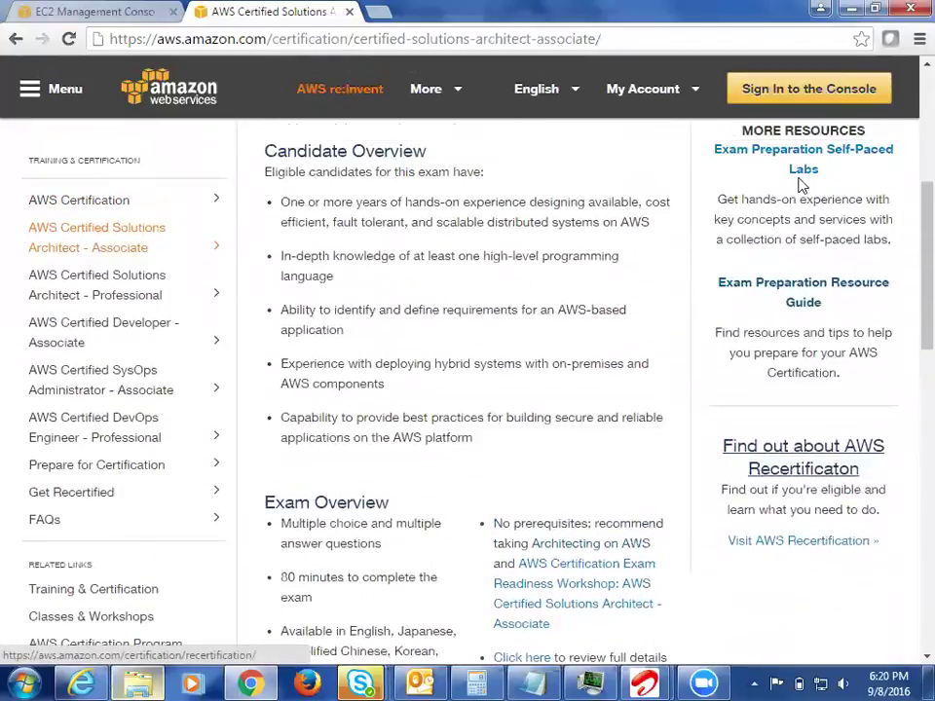
scroll(800, 183, "up", 4)
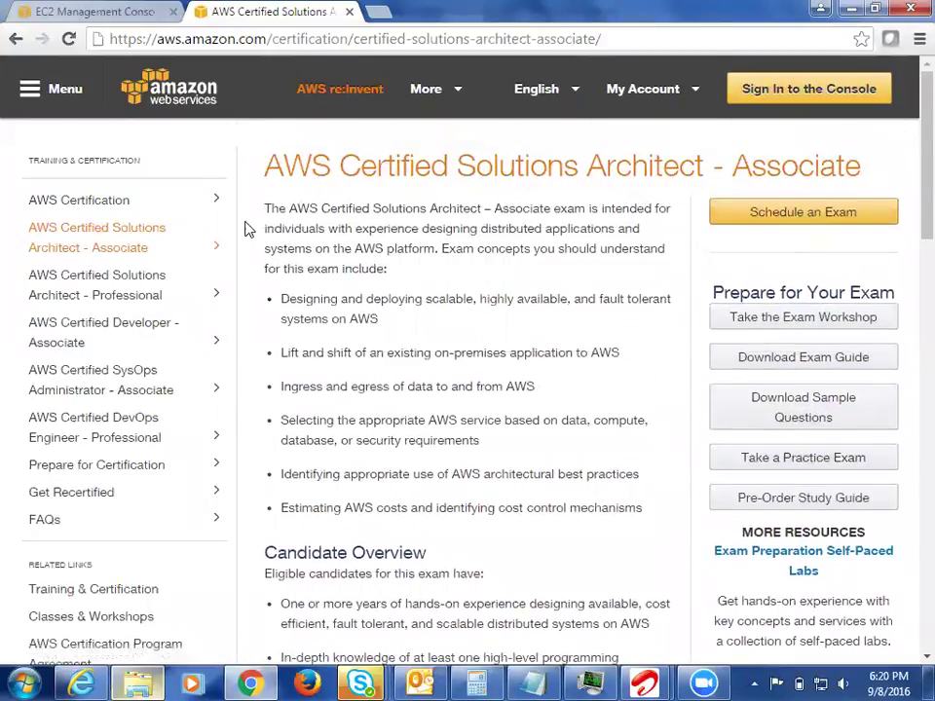
Open the general AWS Certification page and examine the roadmap of Associate and Professional certifications for architecting, developing and operations.
left_click(98, 211)
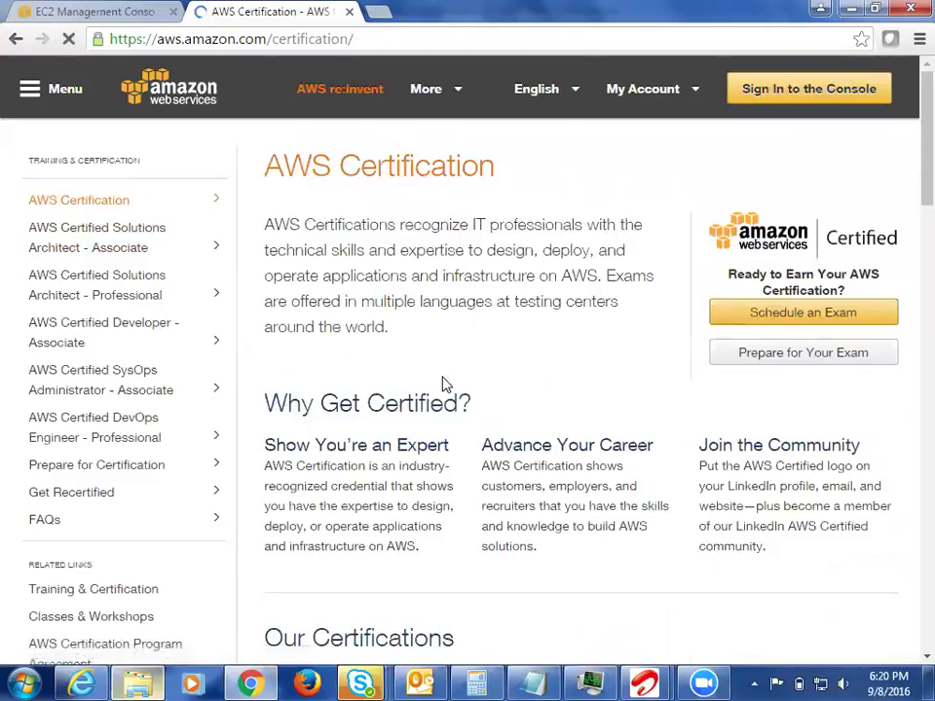
scroll(510, 378, "down", 1)
scroll(510, 377, "down", 5)
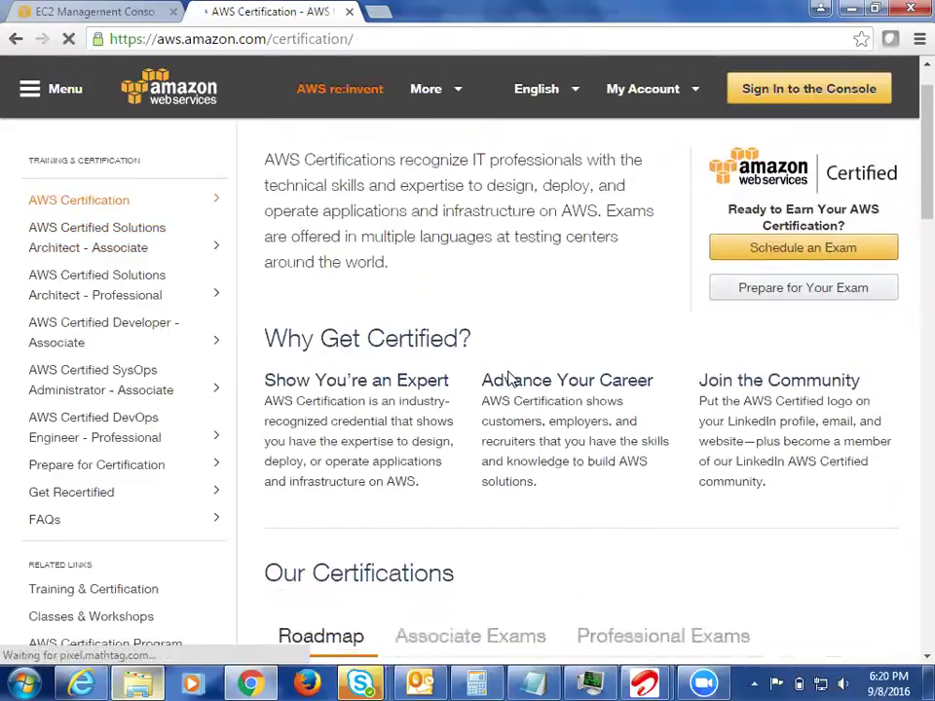
scroll(511, 378, "down", 1)
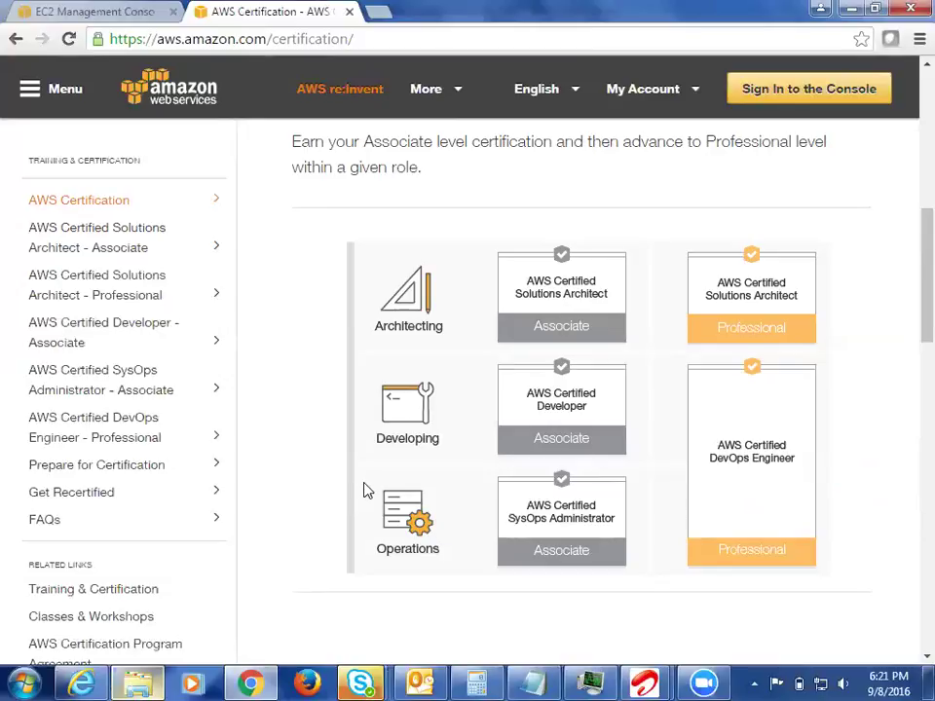
left_click_drag(490, 577, 611, 396)
Return to the EC2 Management Console and look over the dashboard's resources, account attributes and navigation list, comparing it with the certification roadmap.
left_click(53, 12)
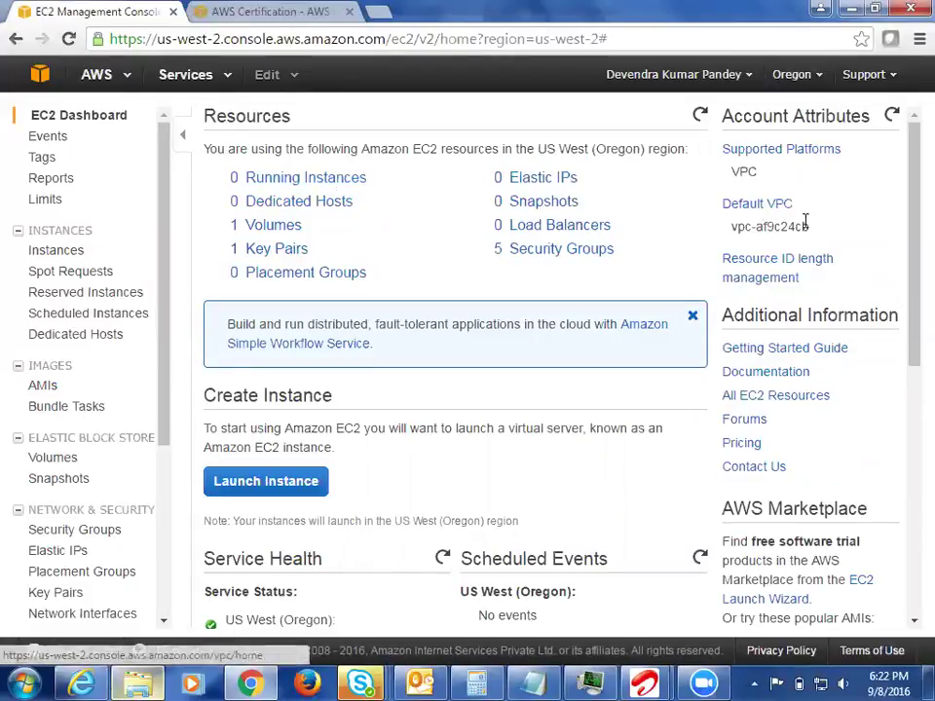
mouse_move(910, 218)
left_mouse_down()
mouse_move(910, 517)
mouse_move(908, 212)
left_mouse_up()
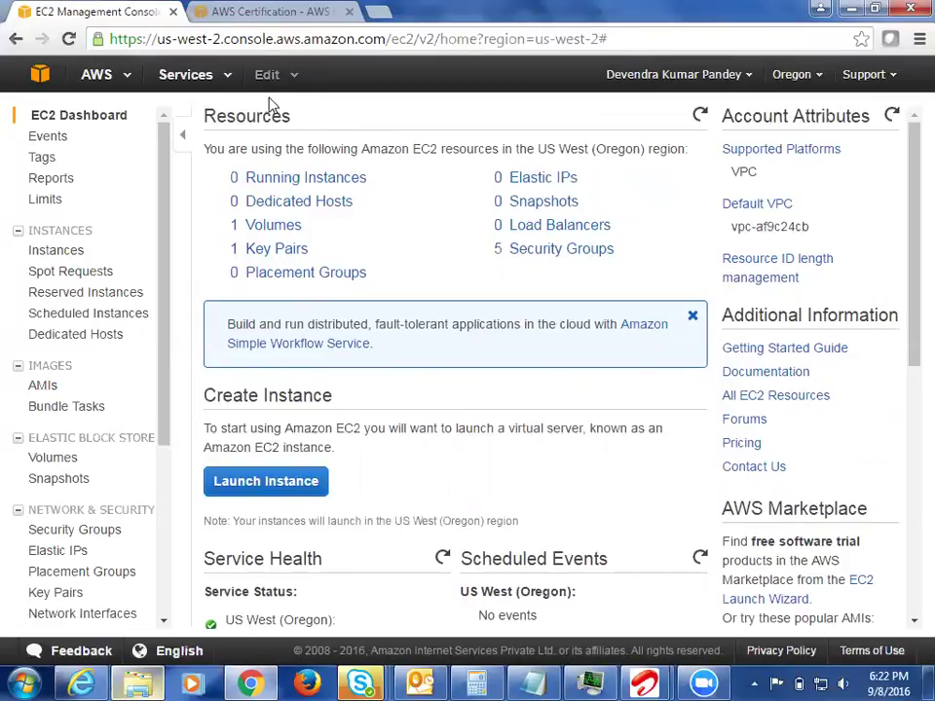
left_click(278, 18)
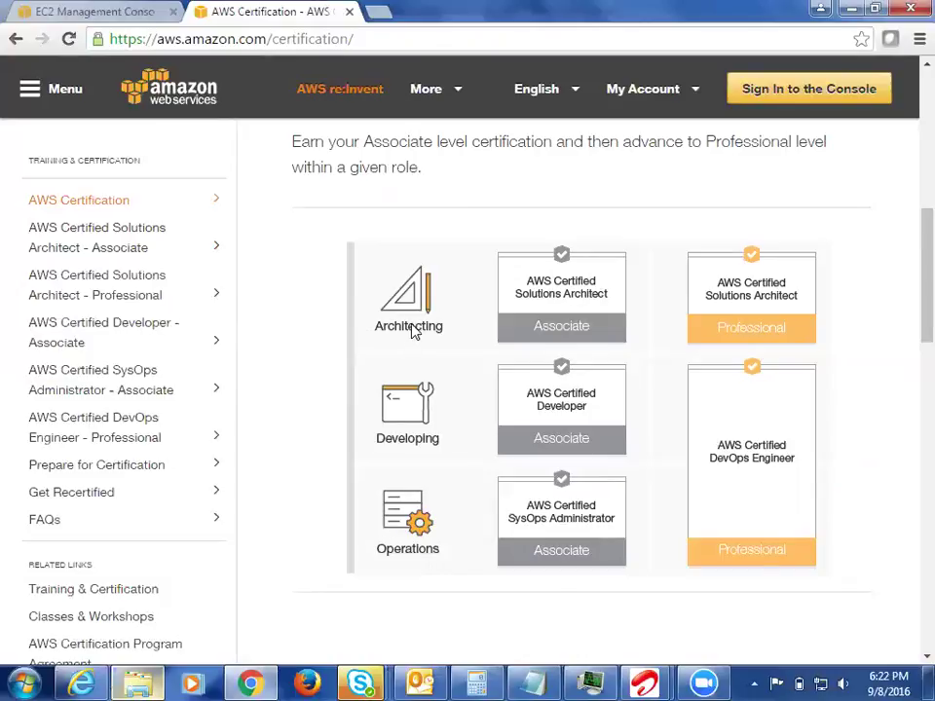
left_click(73, 10)
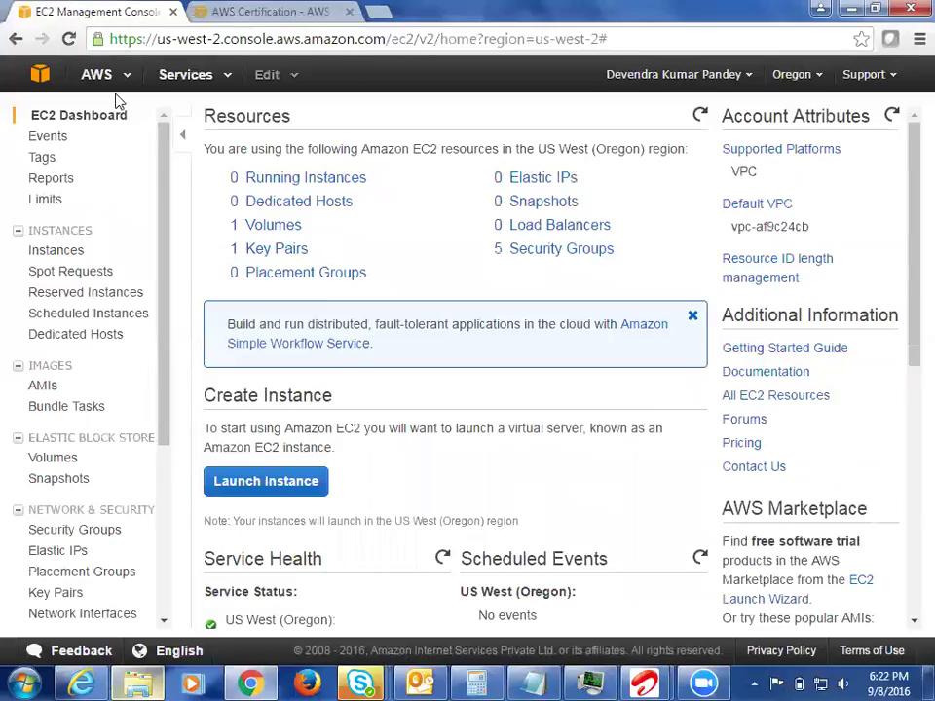
left_click_drag(163, 175, 164, 119)
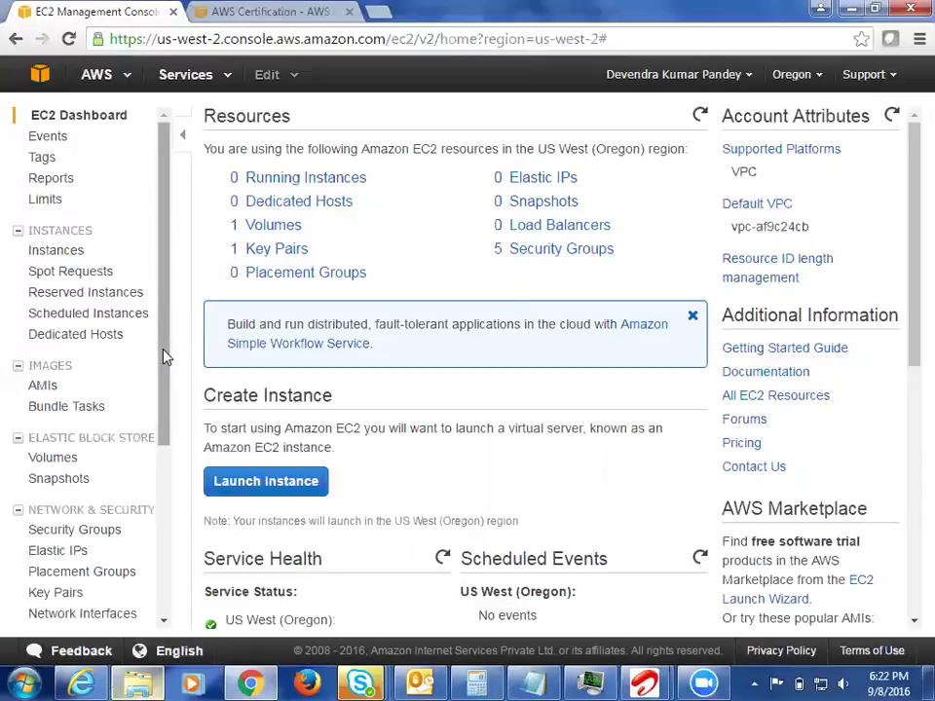
left_click_drag(165, 444, 118, 246)
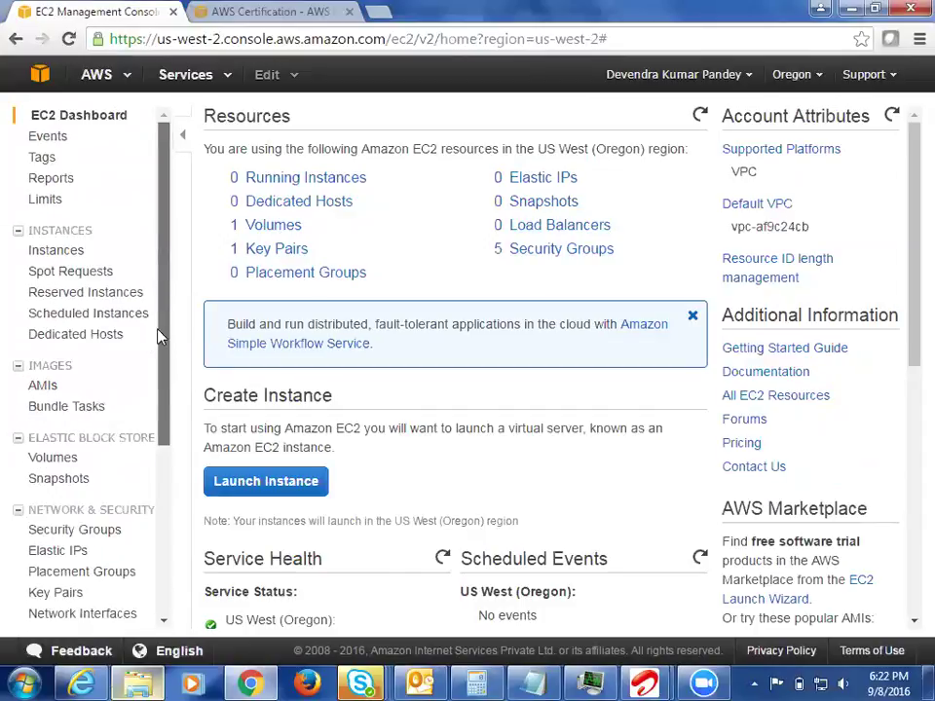
View the EC2 Events and Reports pages and examine the tag keys and values on the Tags page.
left_click(51, 137)
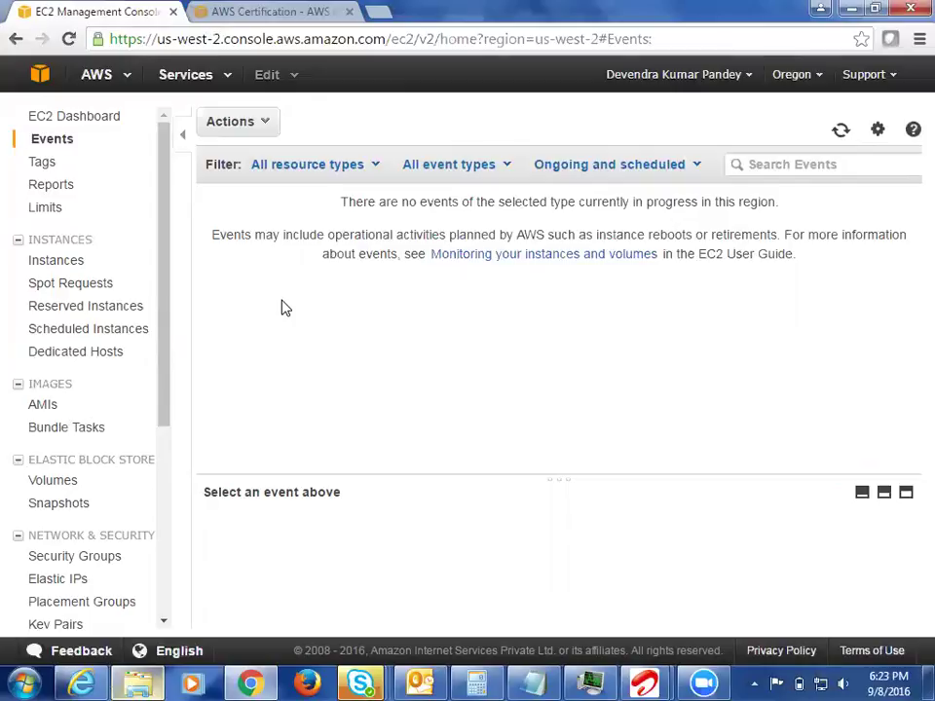
left_click(45, 165)
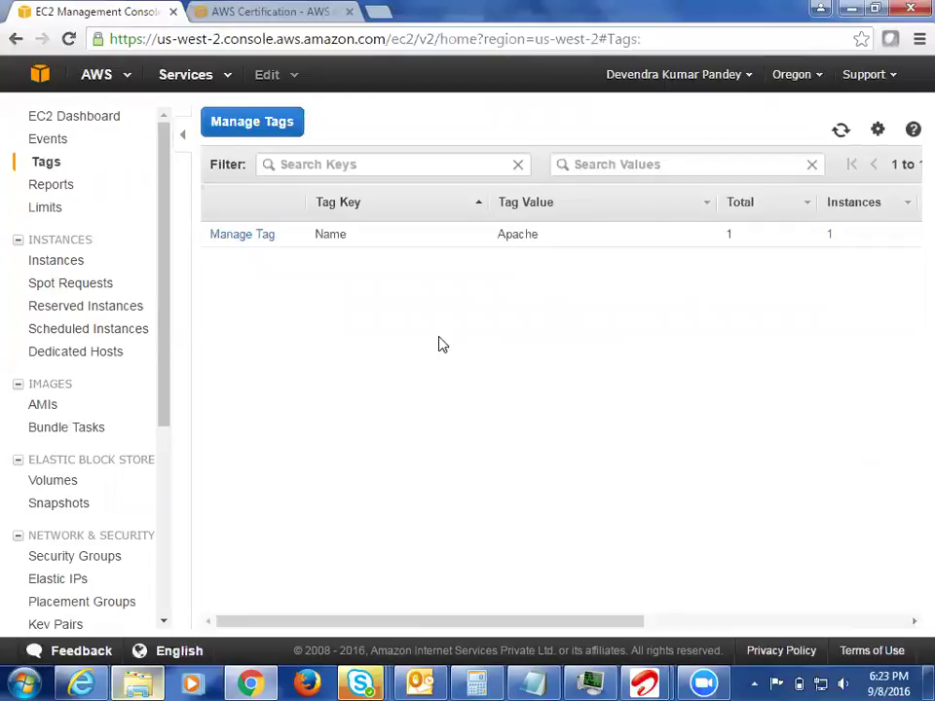
left_click(32, 197)
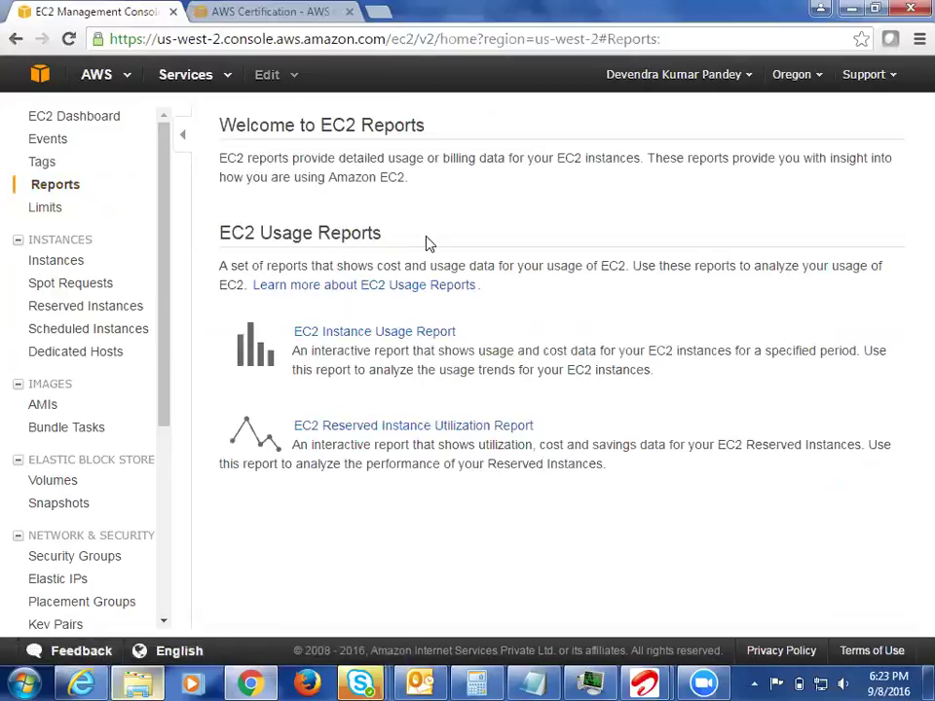
left_click(44, 164)
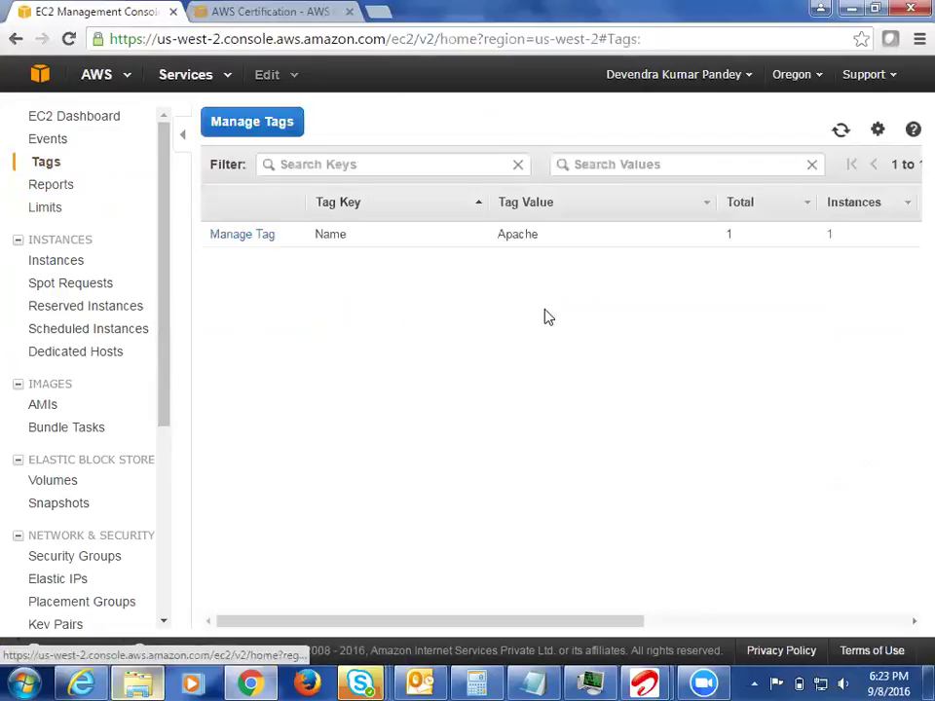
Open the EC2 Reports page and read the introduction to the usage and billing reports.
left_click(50, 190)
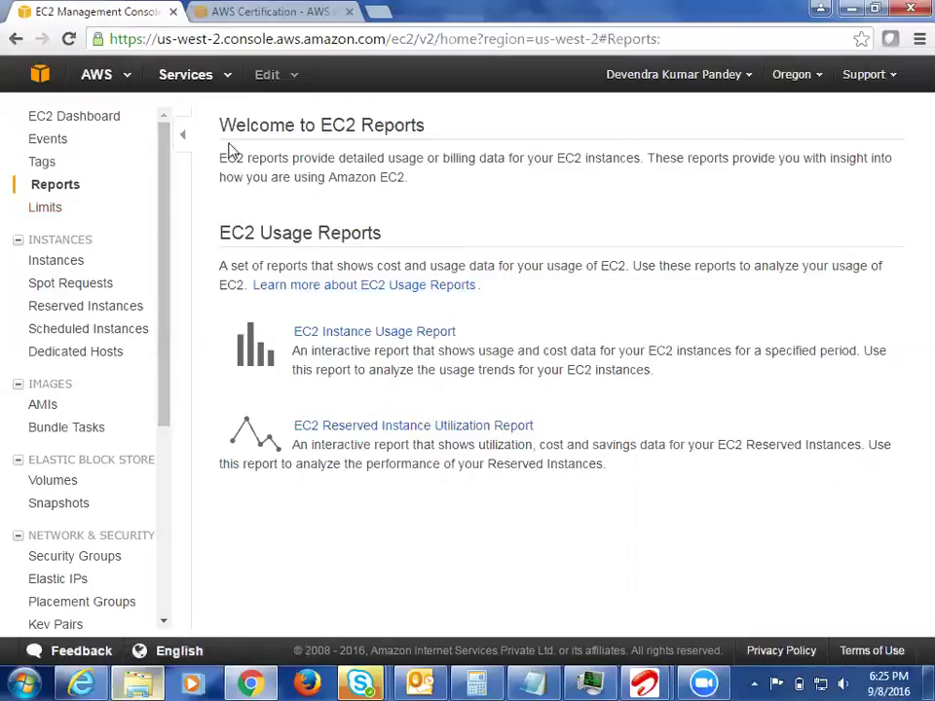
left_click_drag(219, 161, 298, 158)
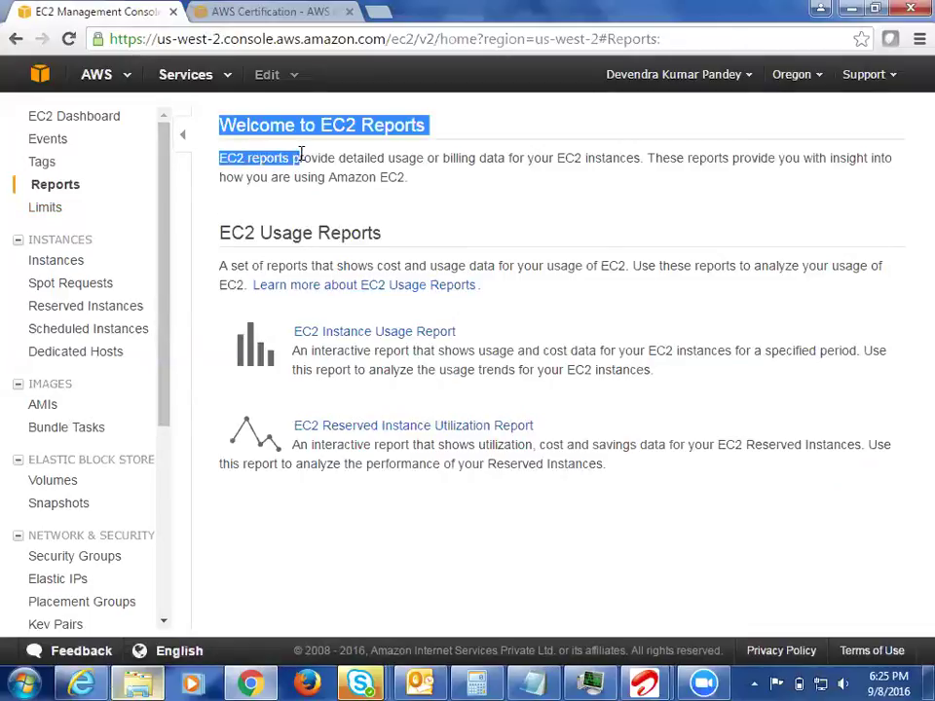
left_click(454, 205)
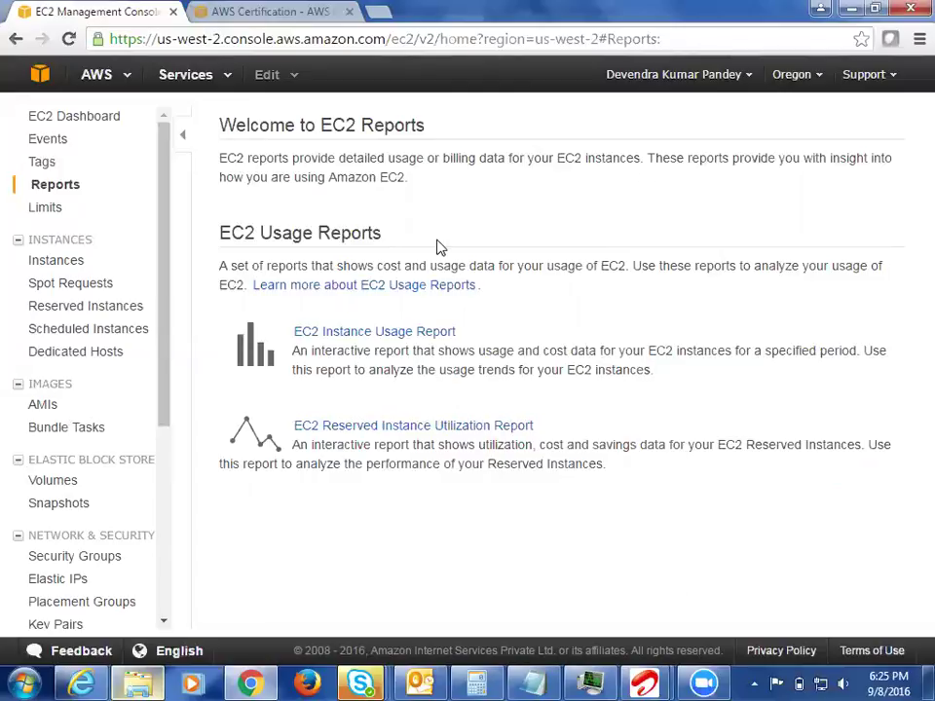
Open the EC2 Limits page and read the service limits introduction and the instance limits table.
left_click(49, 213)
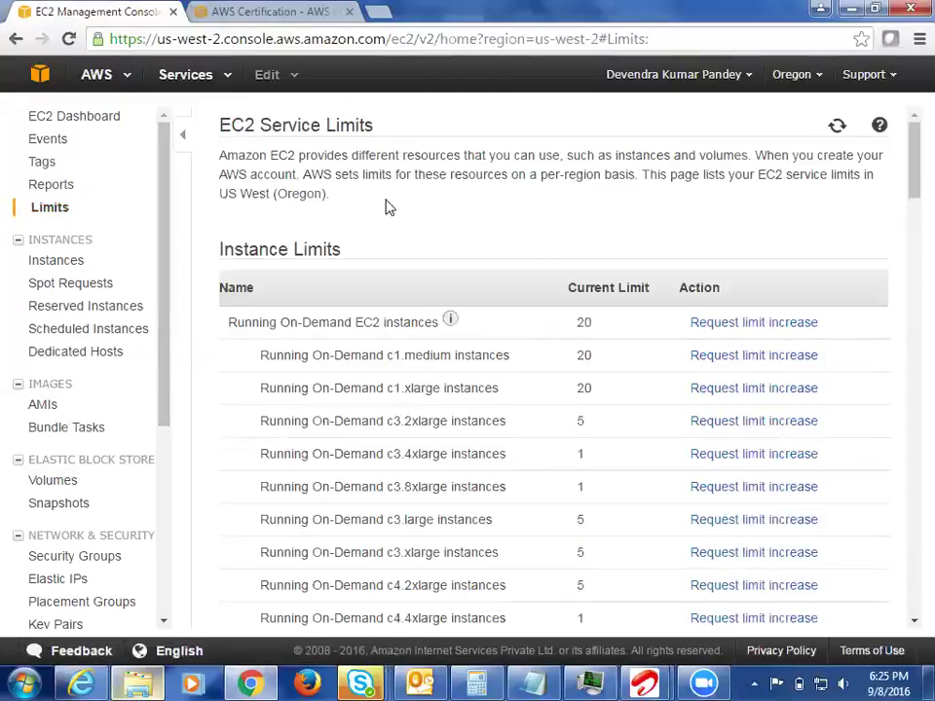
mouse_move(909, 181)
left_mouse_down()
mouse_move(909, 292)
mouse_move(908, 160)
left_mouse_up()
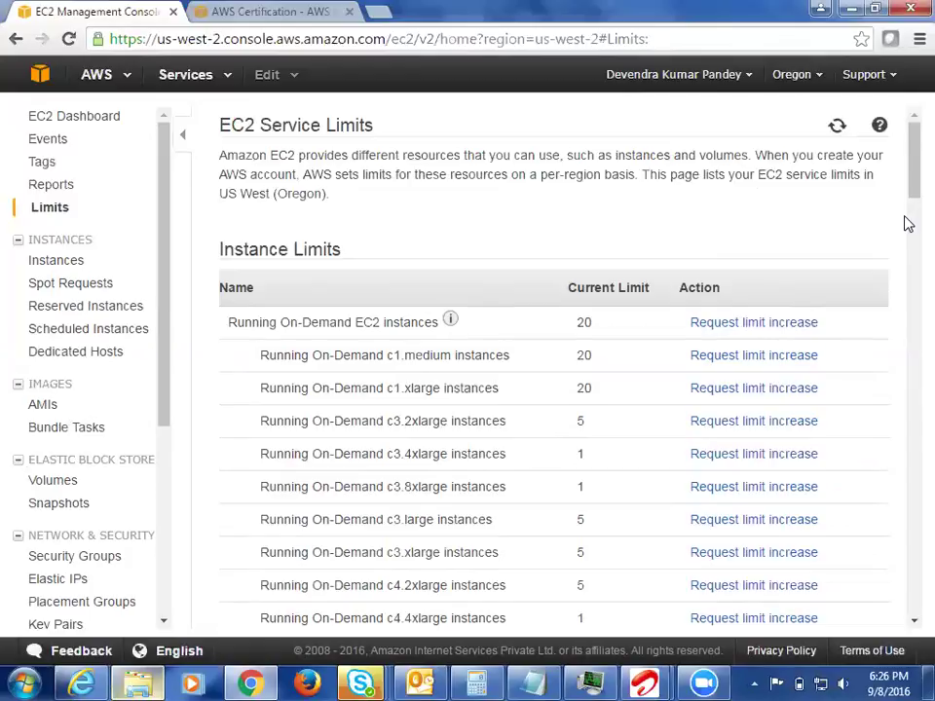
mouse_move(909, 188)
left_mouse_down()
mouse_move(909, 203)
mouse_move(910, 184)
left_mouse_up()
Search the web for "aws pricing" in place of the certification page and open the EC2 Instance Pricing result.
left_click(301, 15)
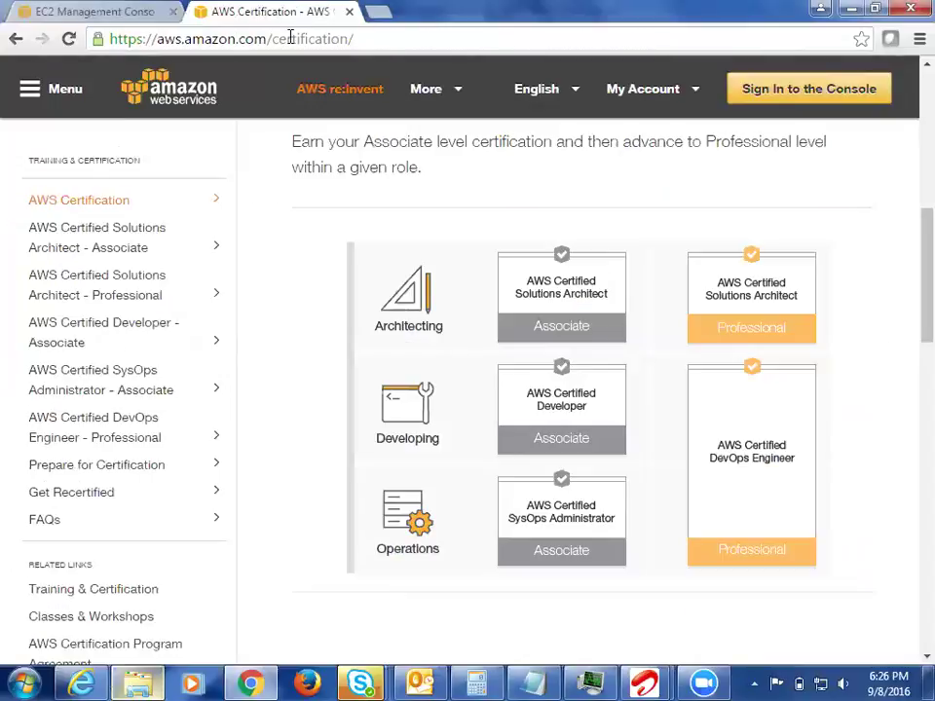
left_click(288, 38)
type("aws pricin")
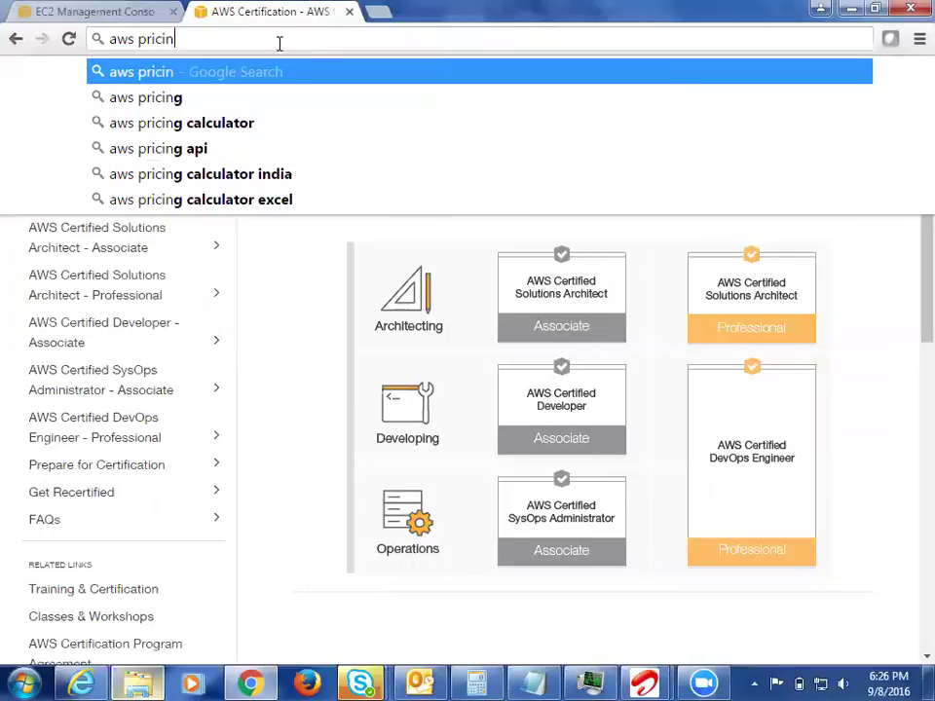
left_click(199, 101)
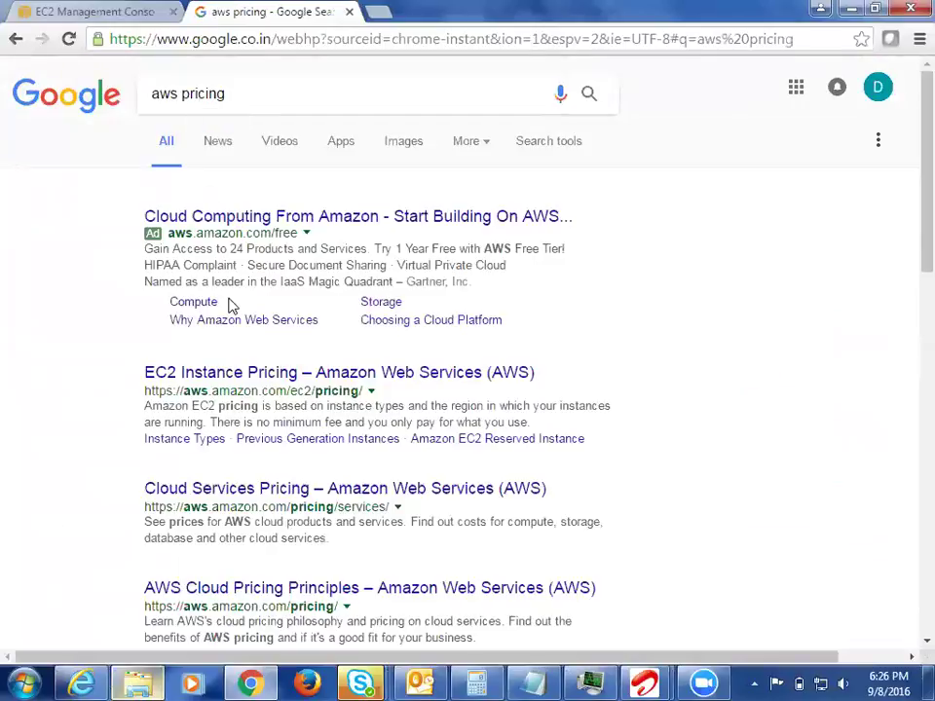
left_click(273, 382)
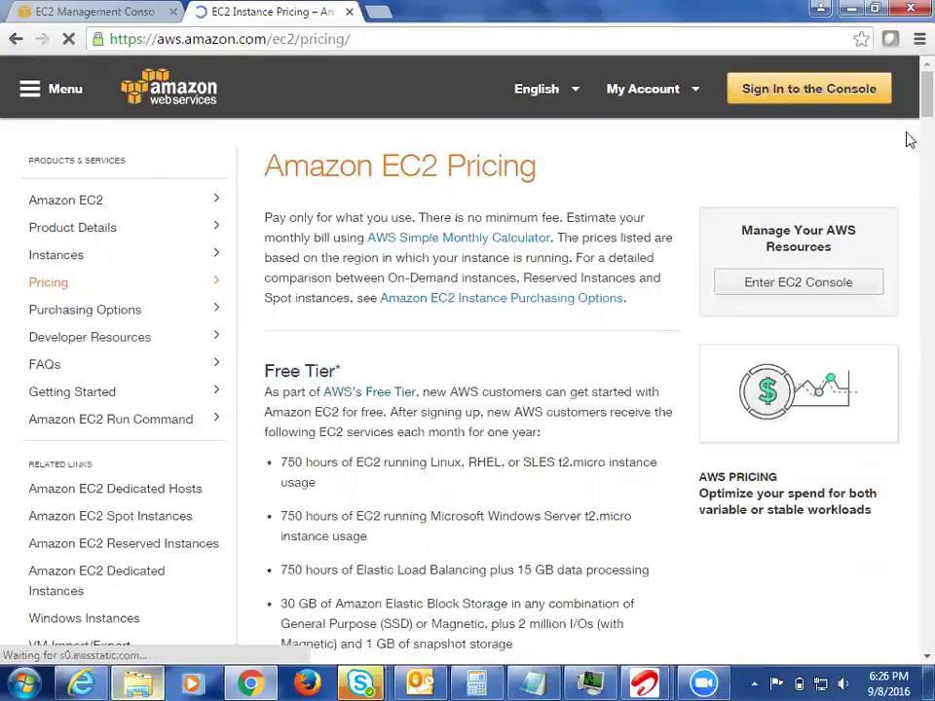
Read the Free Tier allowances and the On-Demand Instances introduction on the Amazon EC2 Pricing page.
scroll(909, 127, "down", 2)
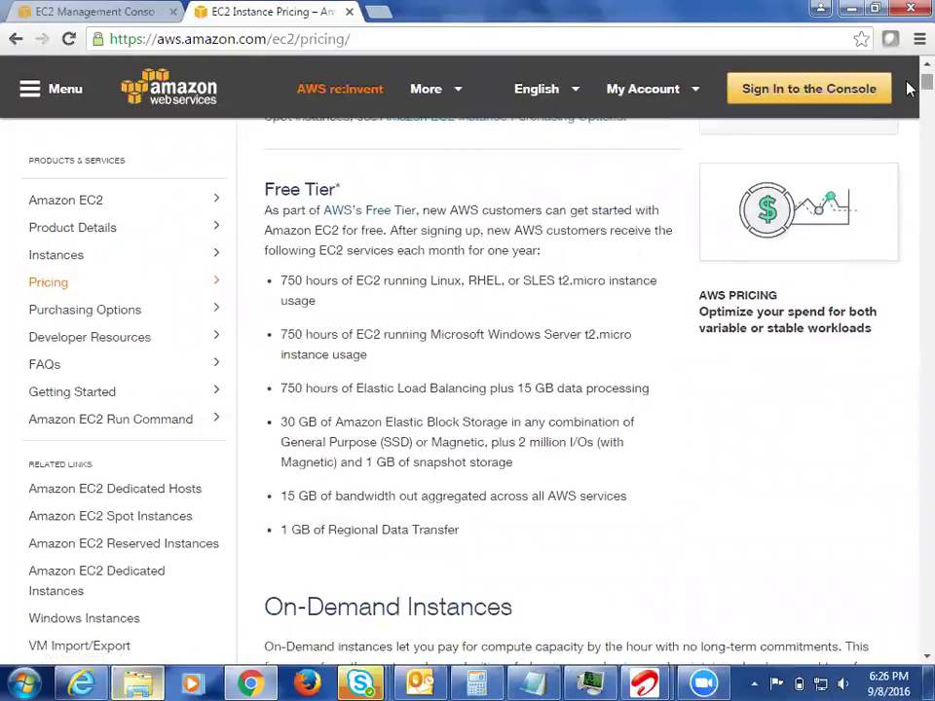
scroll(908, 97, "down", 5)
scroll(909, 100, "up", 6)
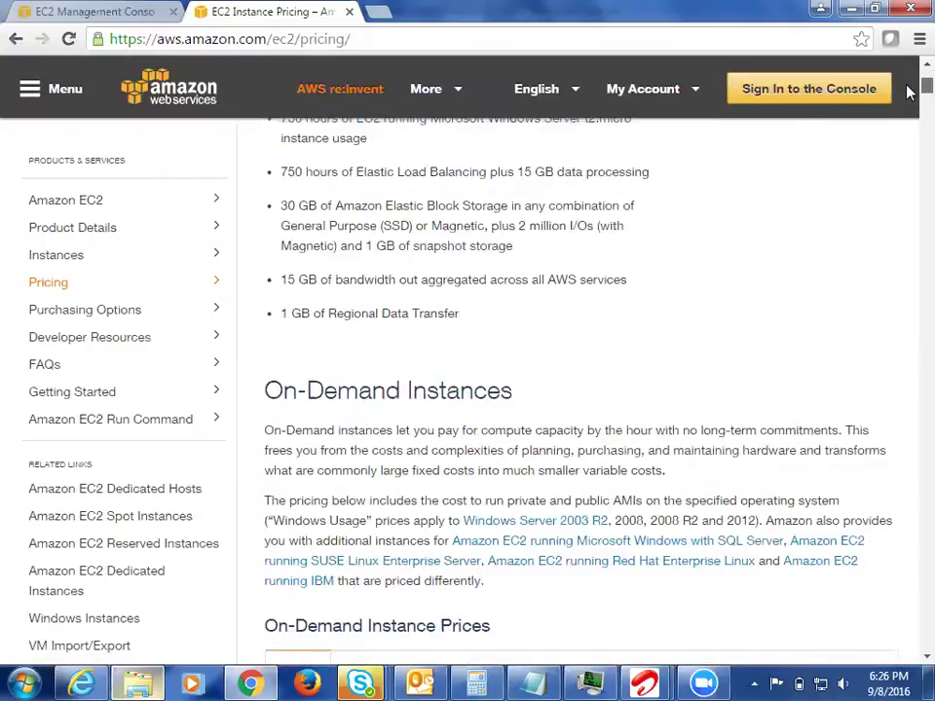
scroll(908, 96, "down", 2)
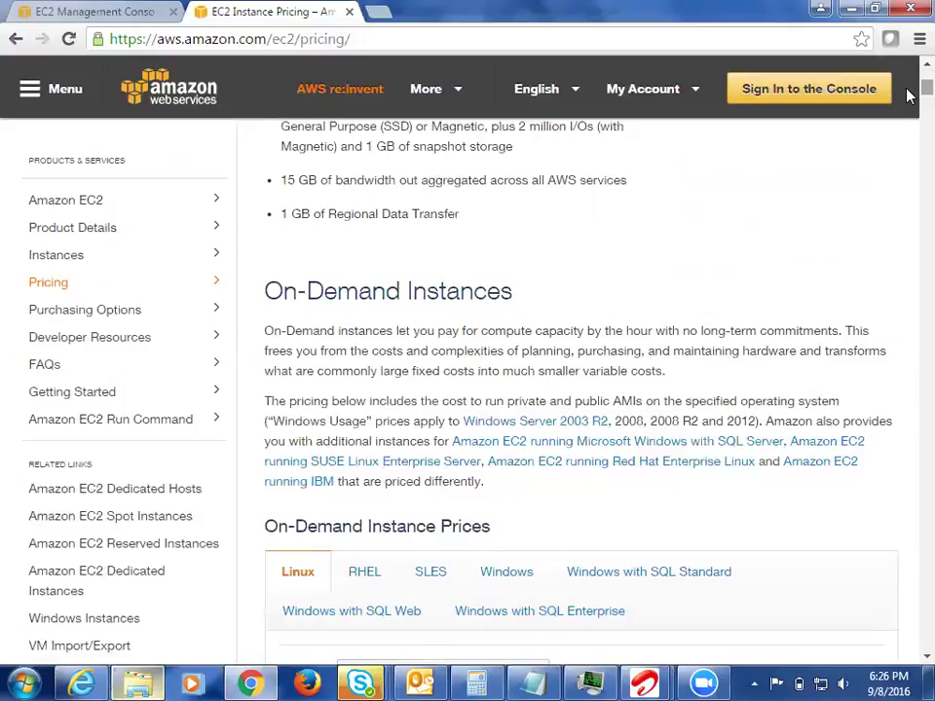
Examine the General Purpose Linux On-Demand prices for US East (N. Virginia), highlighting the t2.nano row before clearing the selection.
scroll(908, 97, "down", 3)
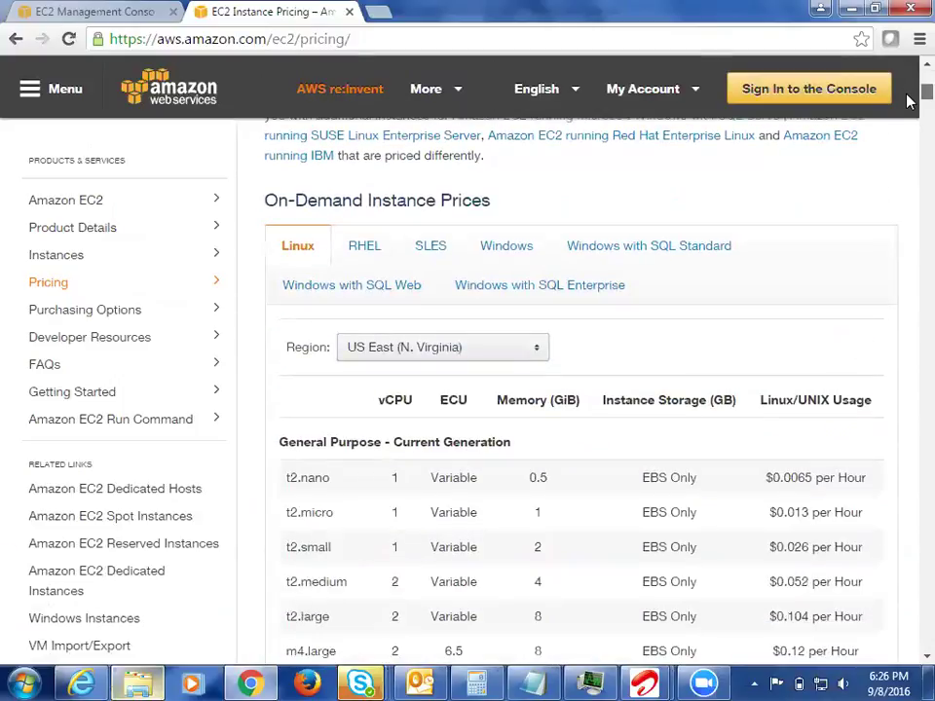
scroll(908, 101, "down", 1)
scroll(909, 100, "down", 1)
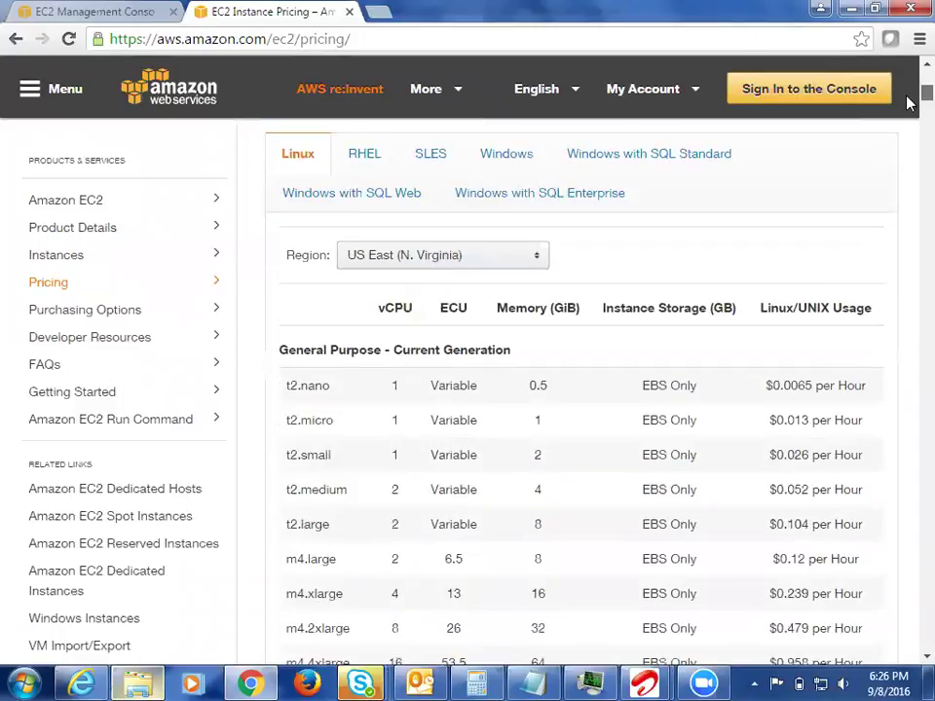
scroll(909, 101, "down", 2)
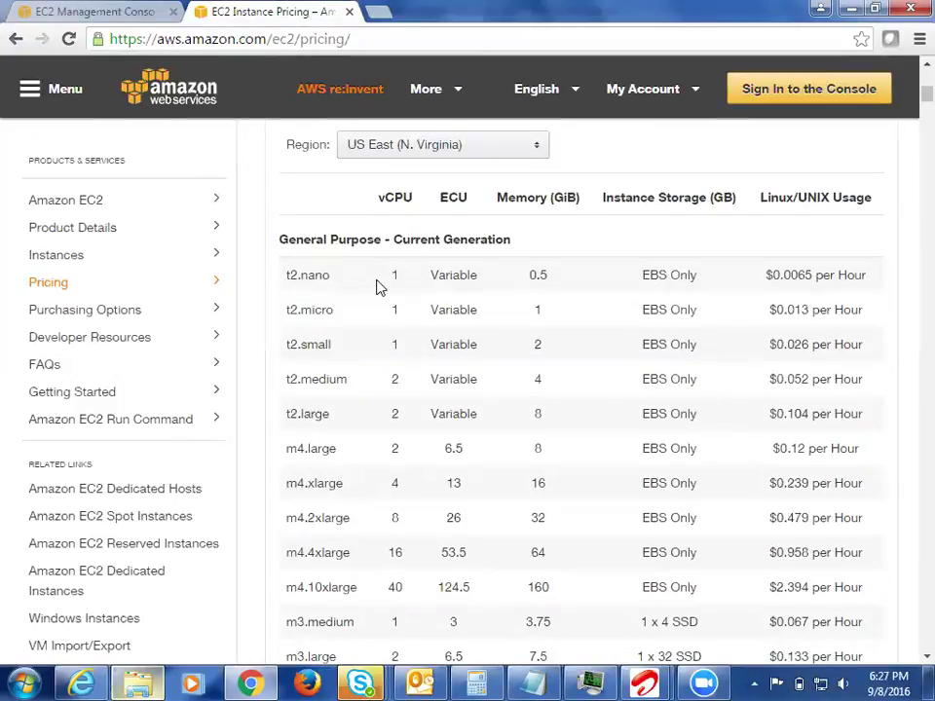
left_click_drag(392, 275, 900, 289)
left_click(817, 334)
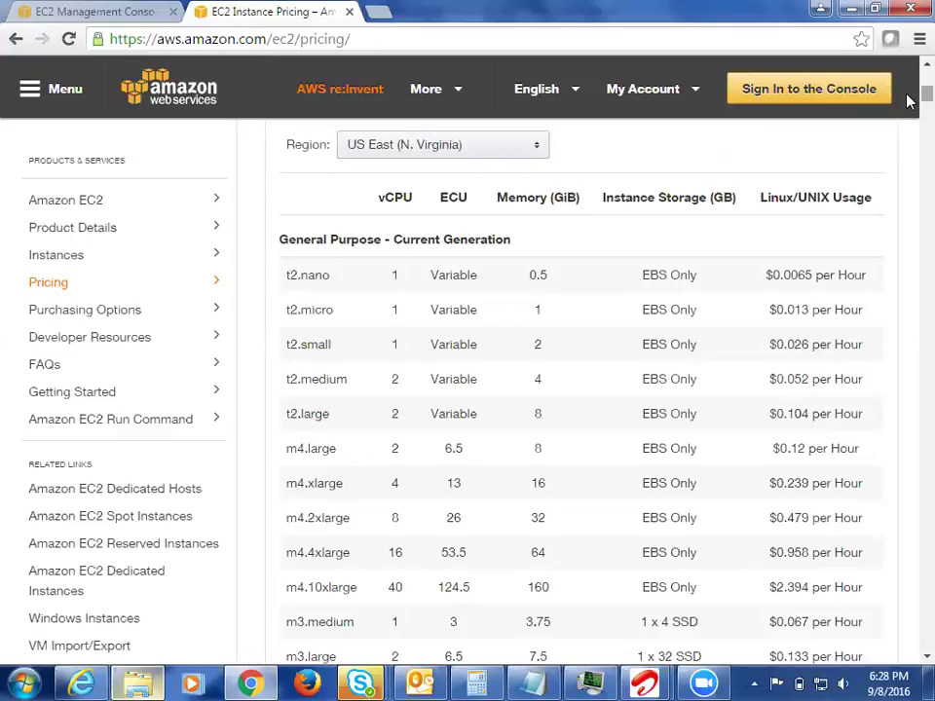
Compare the vCPU, memory and hourly prices of the General Purpose and Compute Optimized On-Demand instances.
scroll(907, 101, "down", 5)
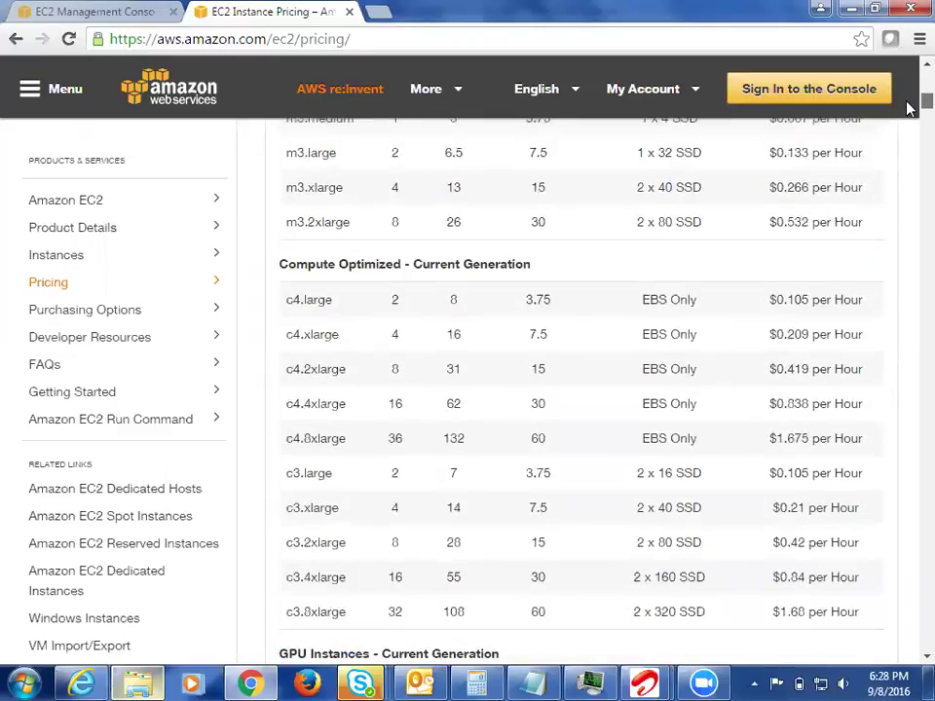
scroll(907, 107, "up", 9)
scroll(908, 103, "down", 3)
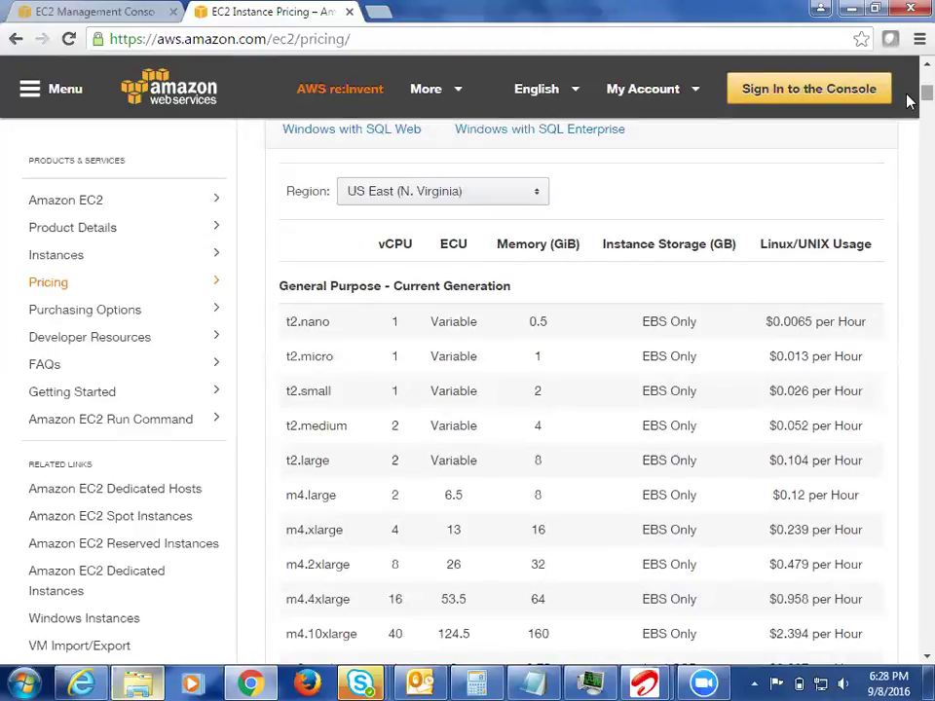
scroll(909, 102, "down", 2)
scroll(909, 103, "down", 5)
scroll(909, 104, "up", 3)
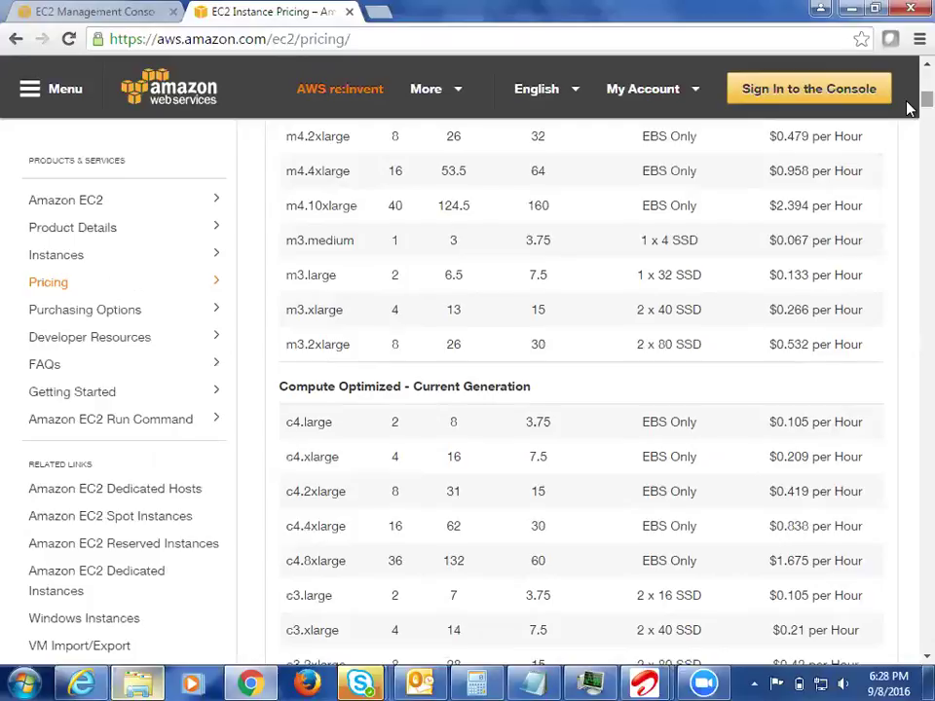
Review the On-Demand prices of the Compute Optimized, GPU, Memory Optimized and Storage Optimized instances.
scroll(906, 109, "down", 1)
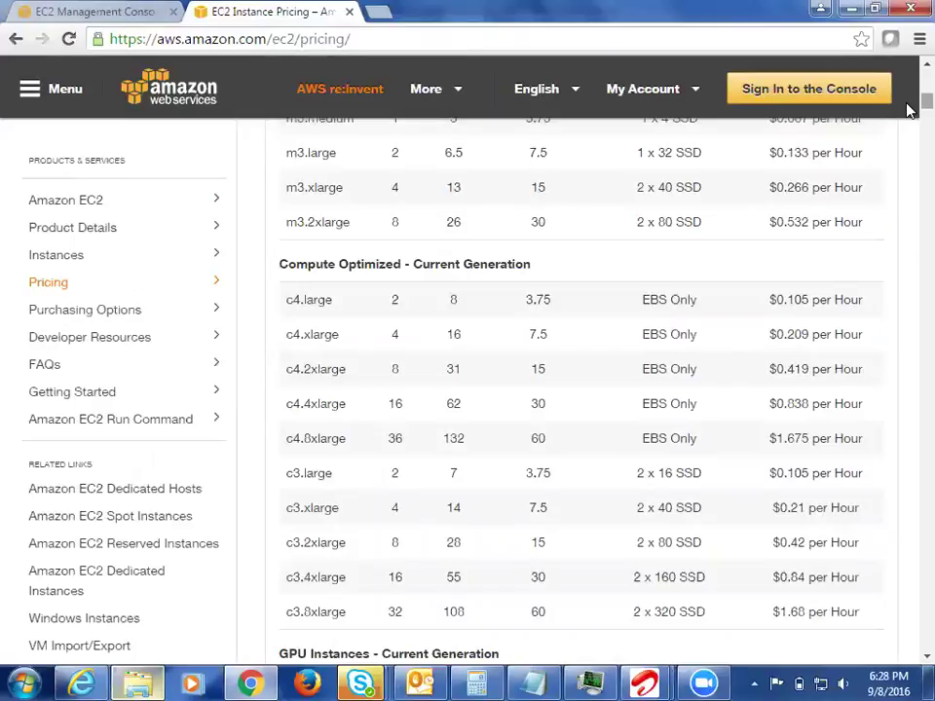
scroll(907, 109, "down", 2)
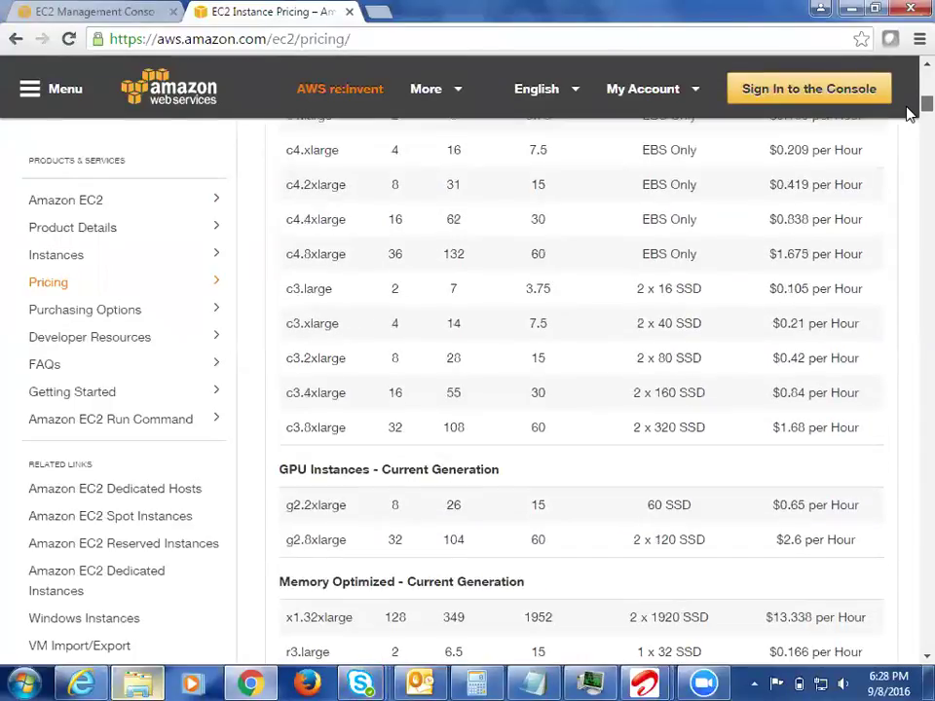
scroll(907, 113, "down", 1)
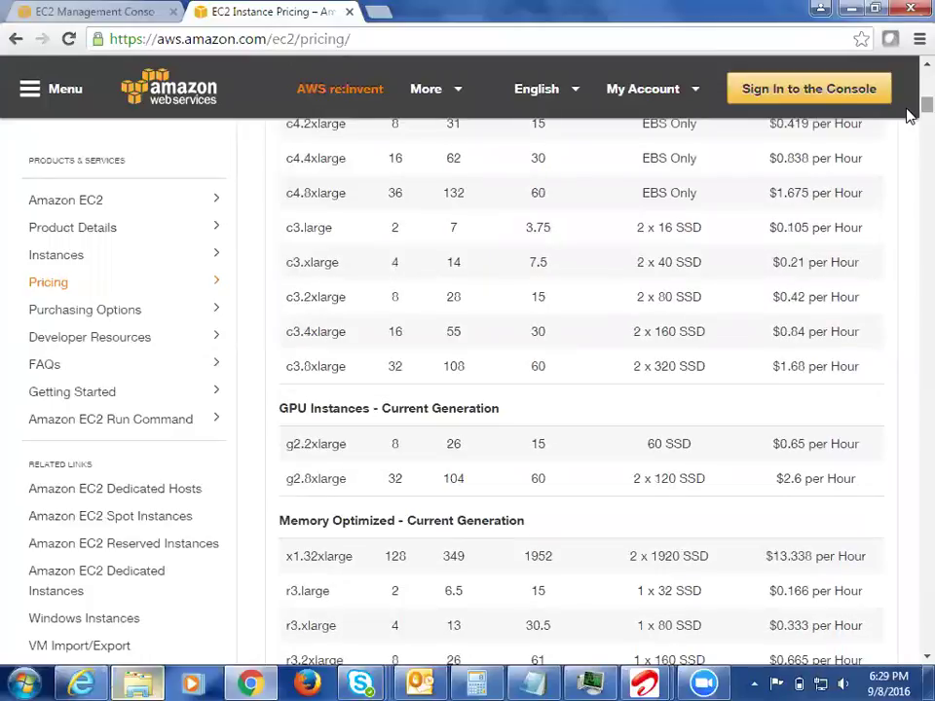
scroll(907, 115, "down", 3)
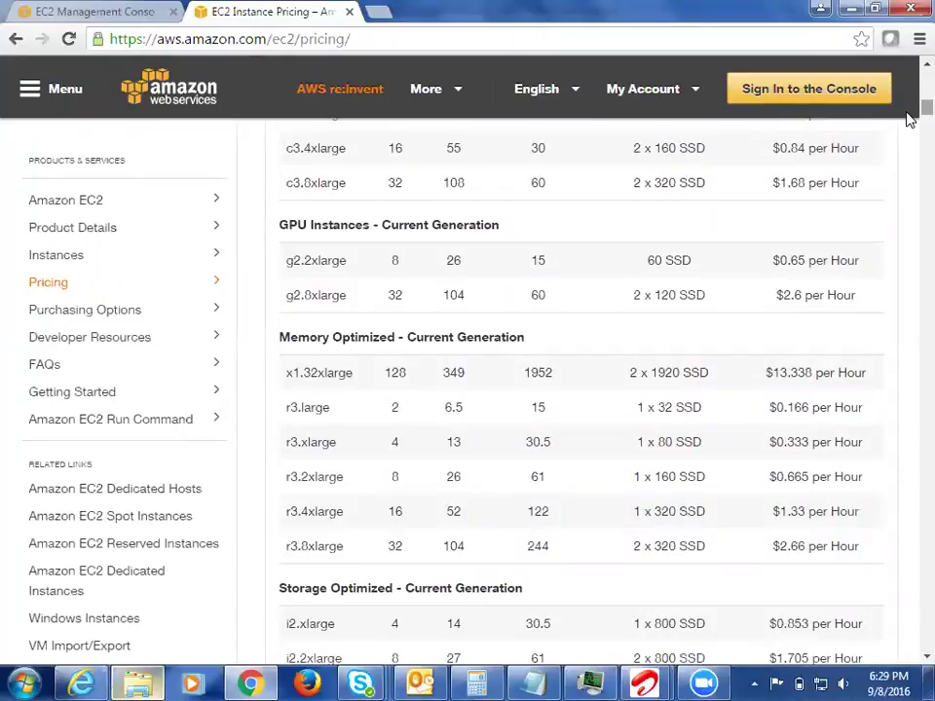
scroll(910, 119, "down", 4)
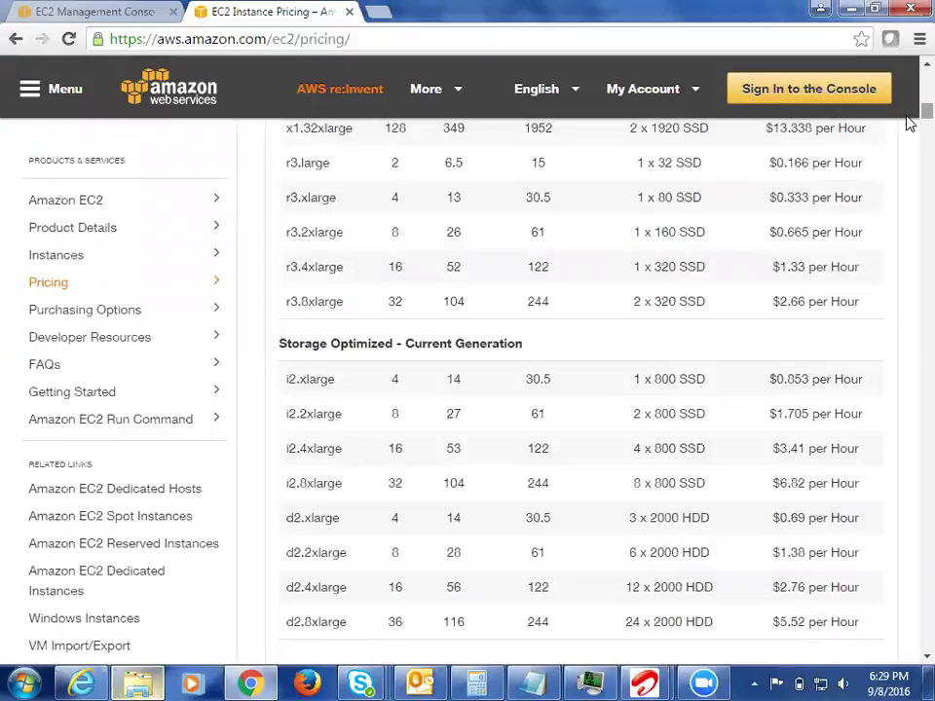
Look over the Reserved Instances introduction and return to the Storage Optimized prices and the instance-hour billing note.
scroll(907, 121, "down", 10)
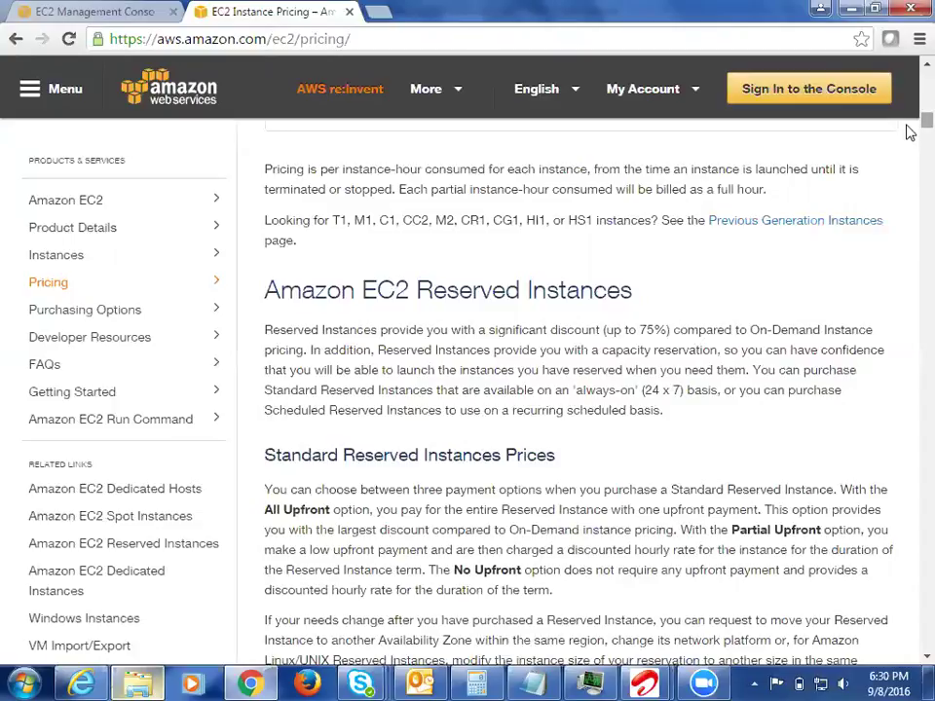
scroll(909, 129, "up", 5)
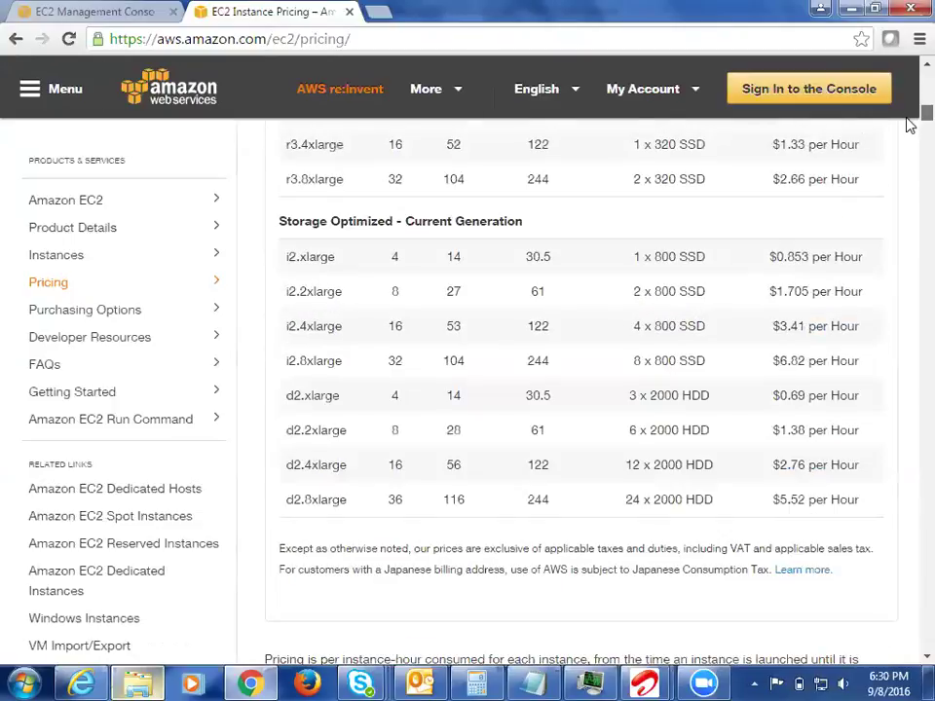
scroll(909, 126, "down", 2)
scroll(908, 126, "up", 3)
scroll(909, 126, "down", 2)
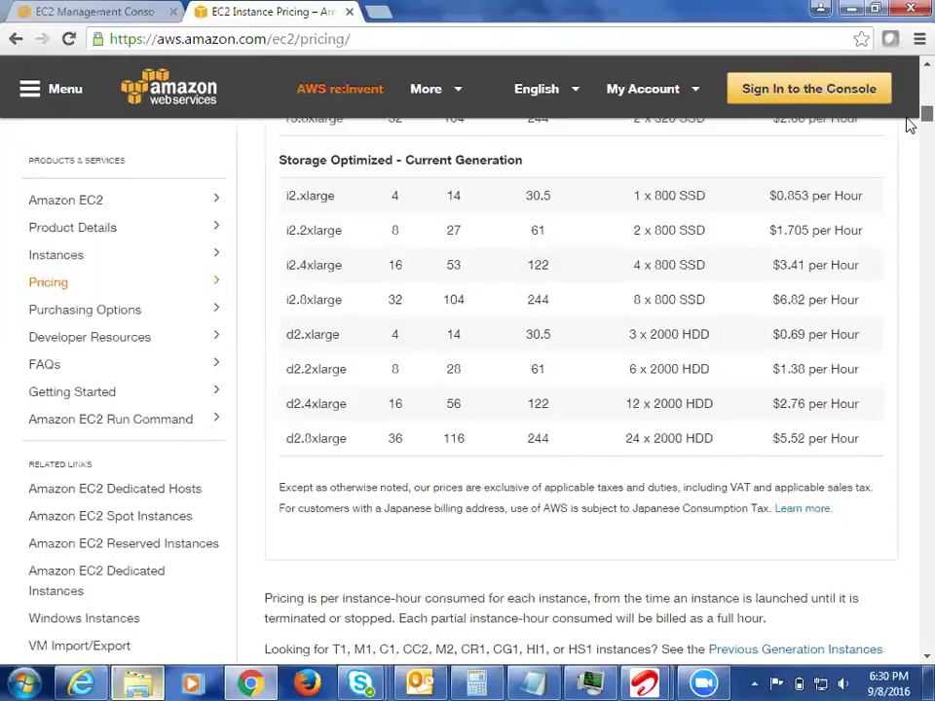
scroll(909, 125, "down", 1)
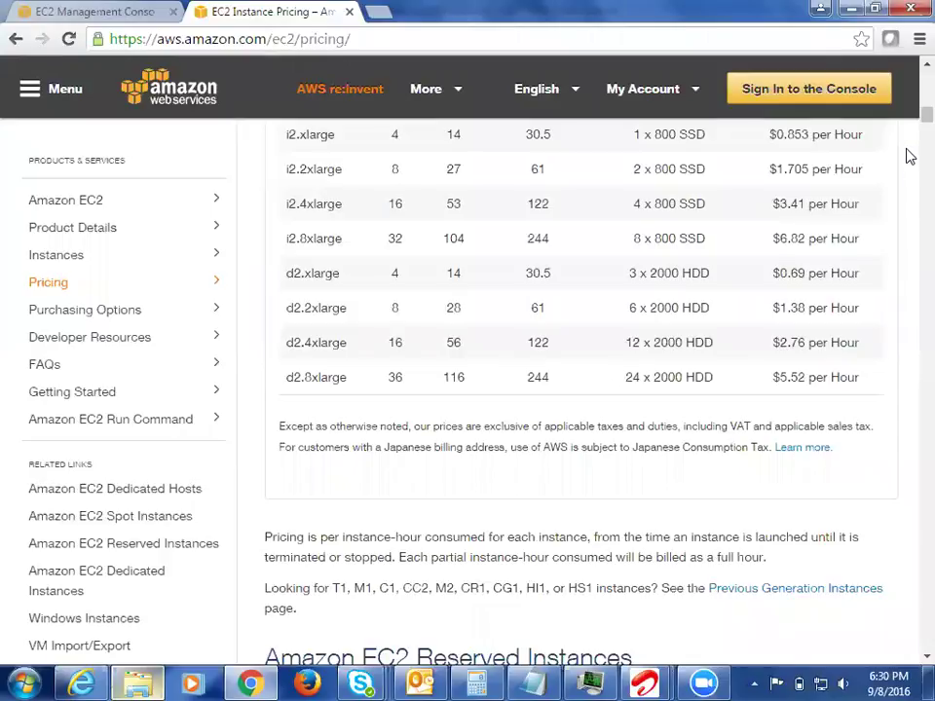
Read the Standard Reserved Instances payment options and examine the t2.nano prices for the 1-year and 3-year terms.
scroll(908, 131, "down", 3)
scroll(908, 132, "down", 9)
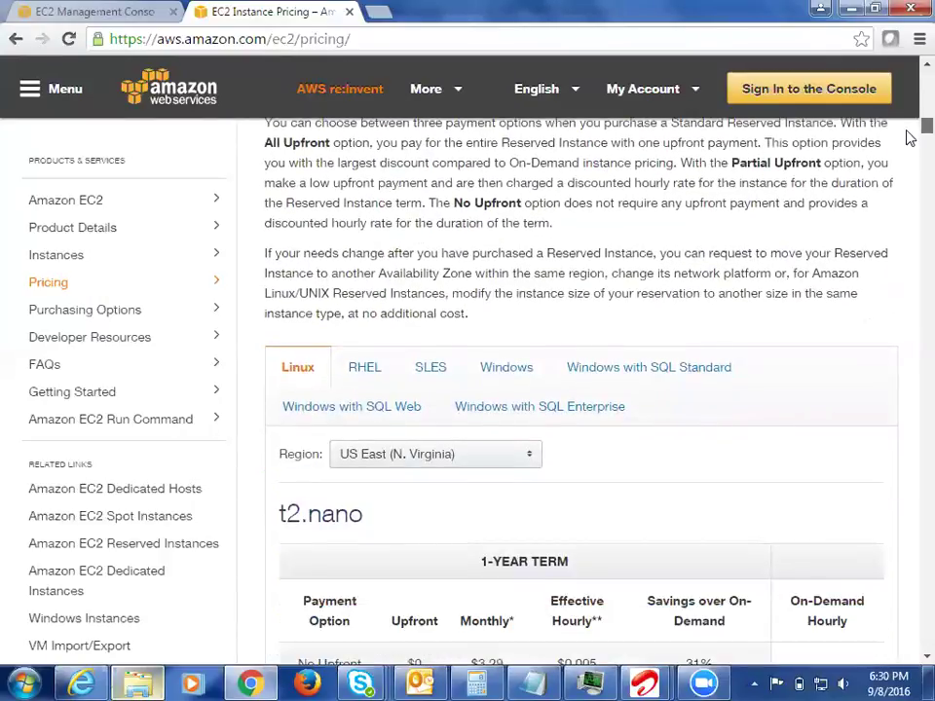
scroll(908, 137, "up", 4)
scroll(909, 137, "down", 10)
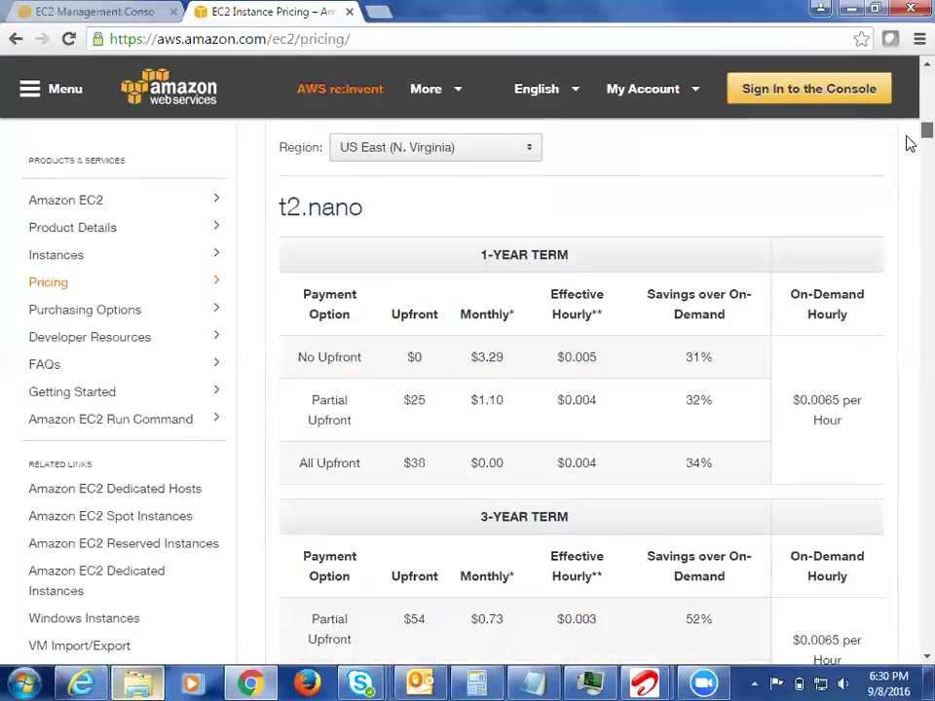
scroll(909, 144, "down", 1)
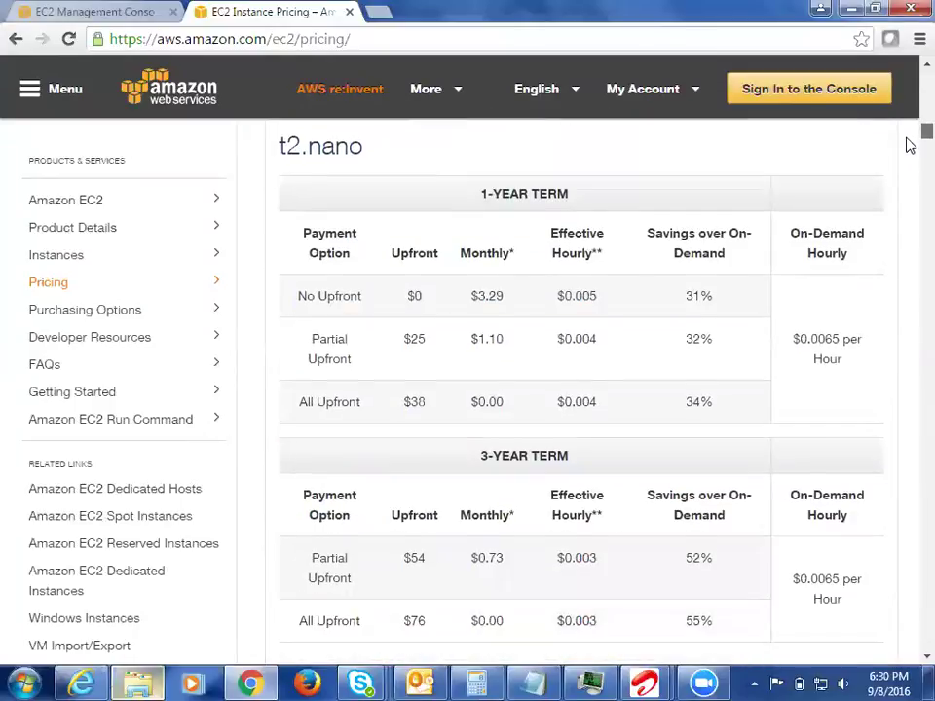
scroll(908, 144, "down", 1)
scroll(909, 144, "up", 2)
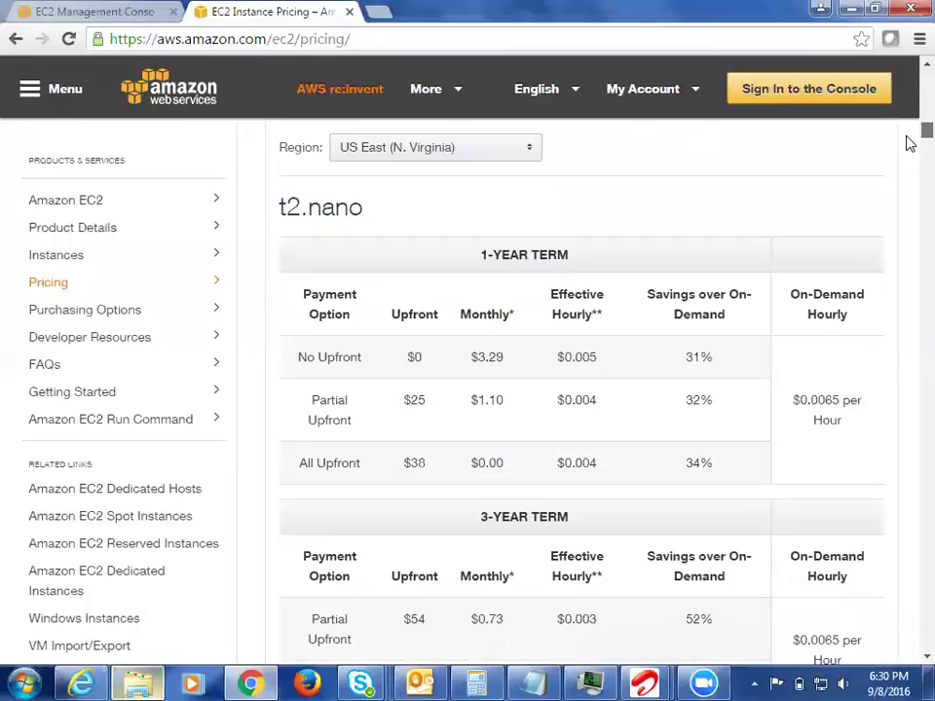
scroll(909, 144, "down", 1)
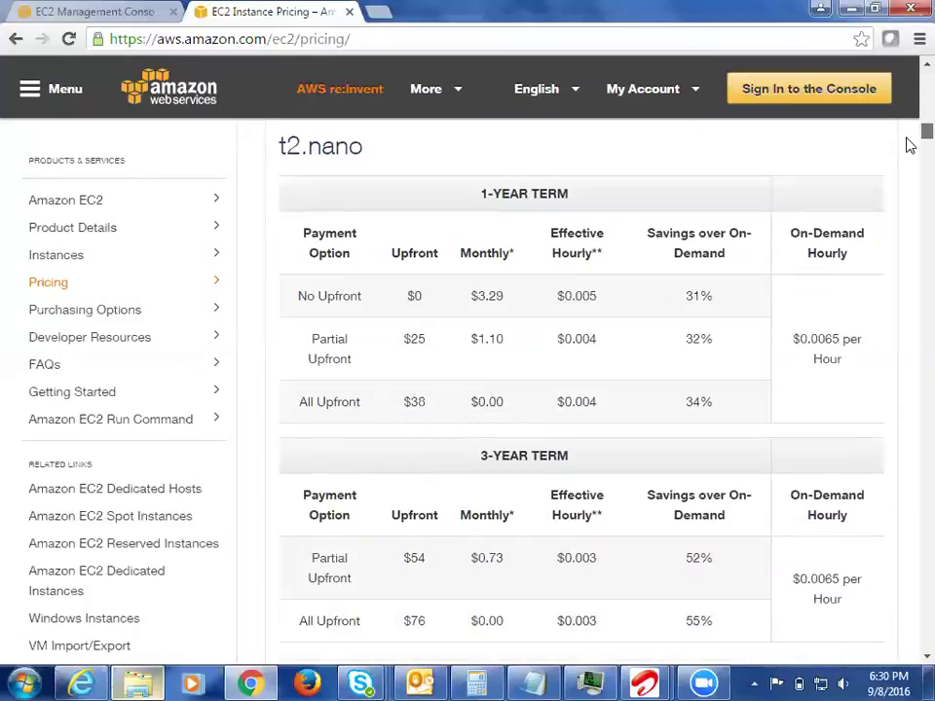
Skim the Reserved Instance price tables from t2.micro through the m4, m3 and c4 types down to d2.2xlarge.
scroll(908, 144, "down", 20)
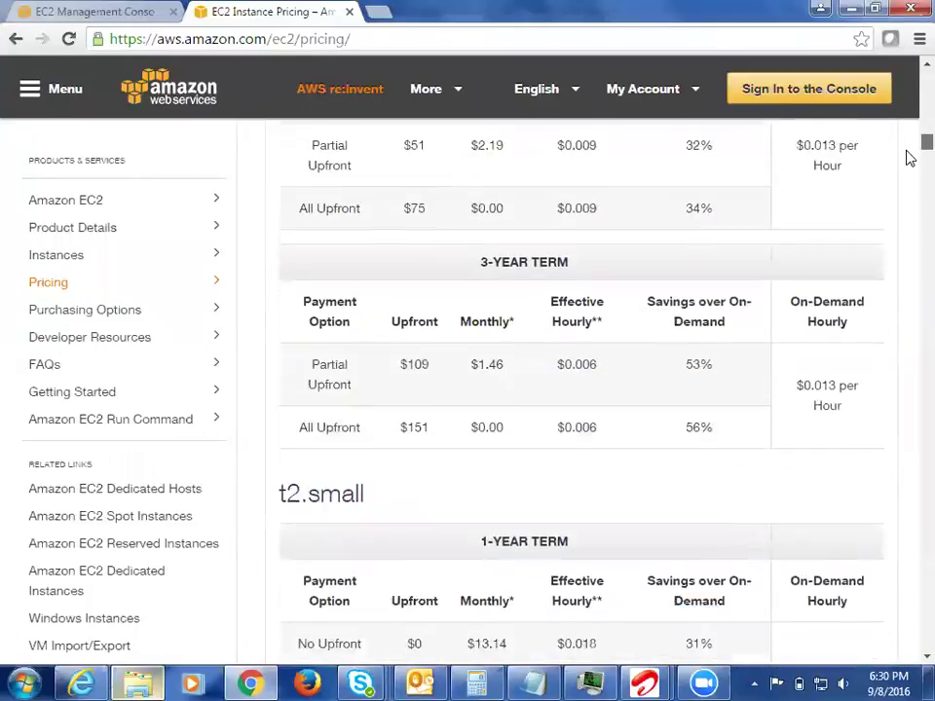
scroll(908, 171, "down", 20)
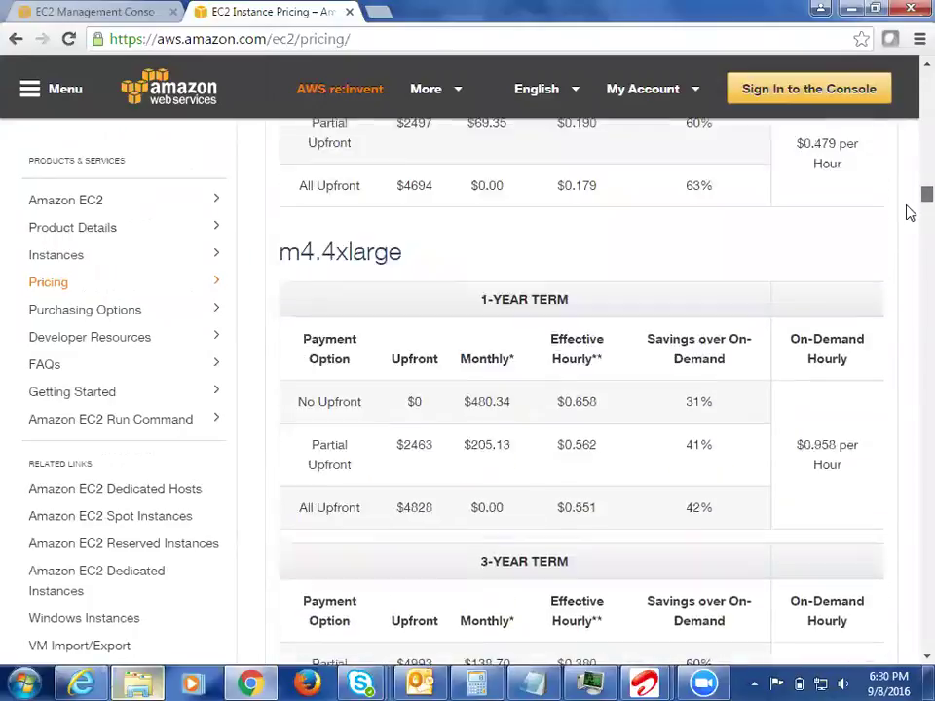
scroll(908, 234, "down", 20)
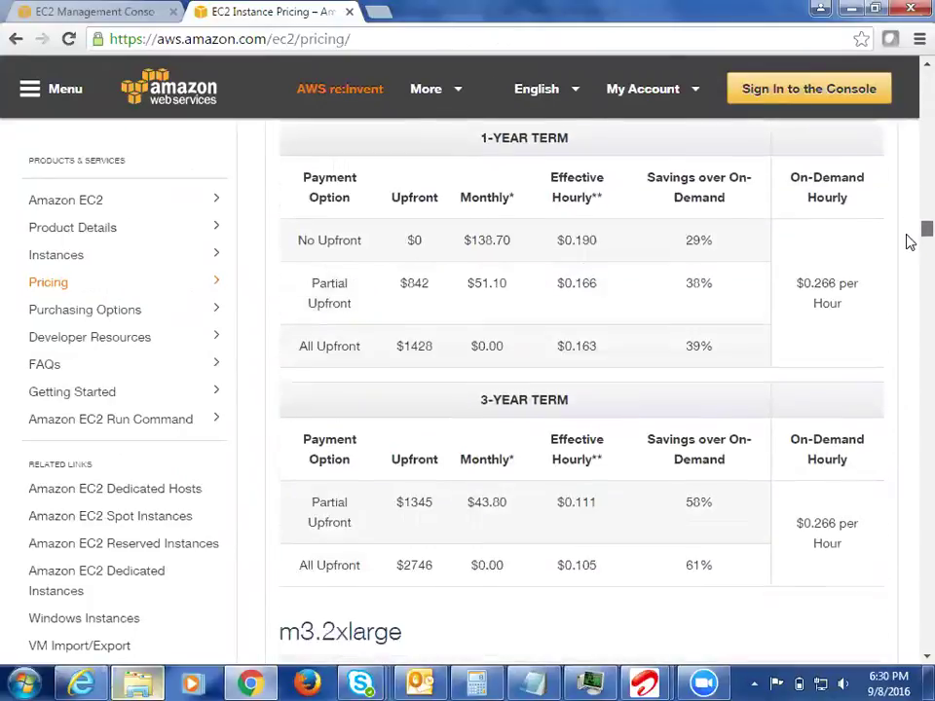
scroll(909, 253, "down", 1)
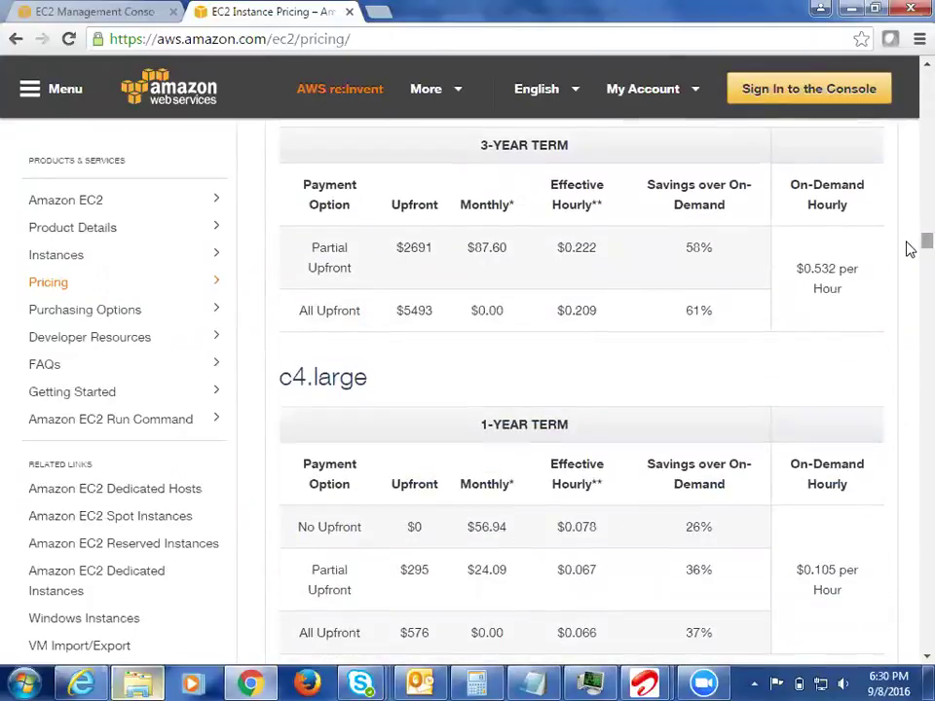
left_click_drag(909, 255, 909, 438)
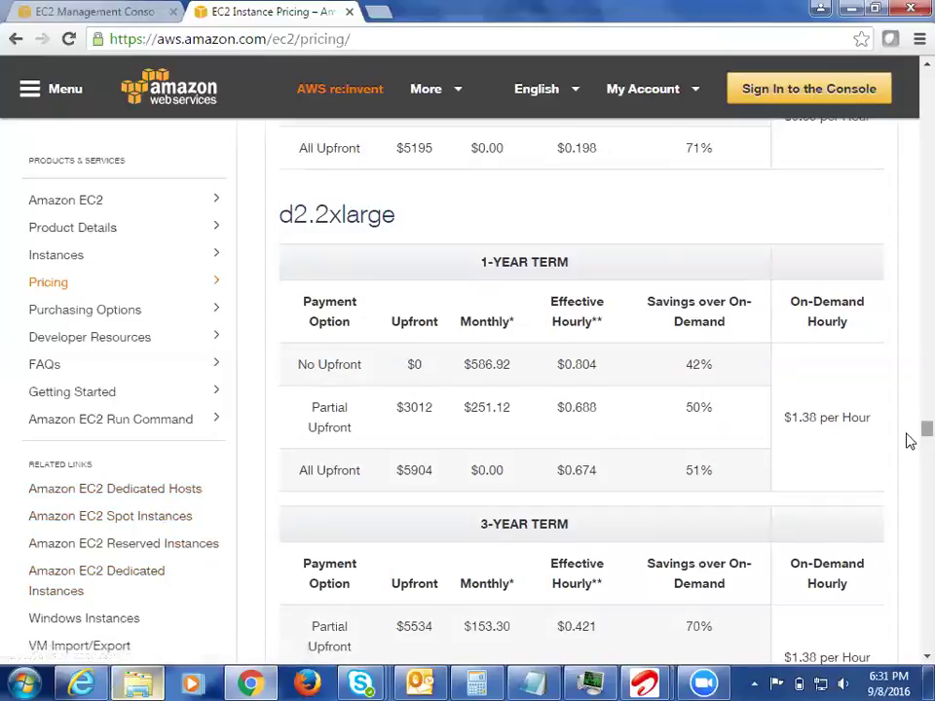
Read the Spot Instances introduction and the Spot prices for Linux/UNIX and Windows usage, and skim to the end of the pricing page.
scroll(907, 441, "down", 2)
left_click_drag(906, 435, 910, 507)
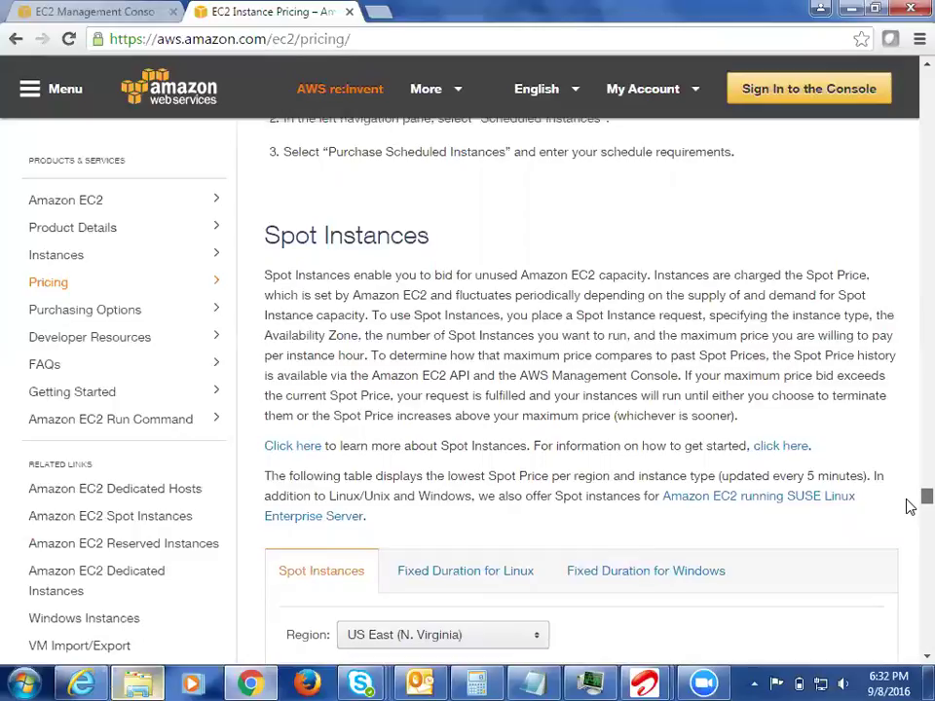
scroll(908, 508, "down", 3)
scroll(908, 511, "down", 1)
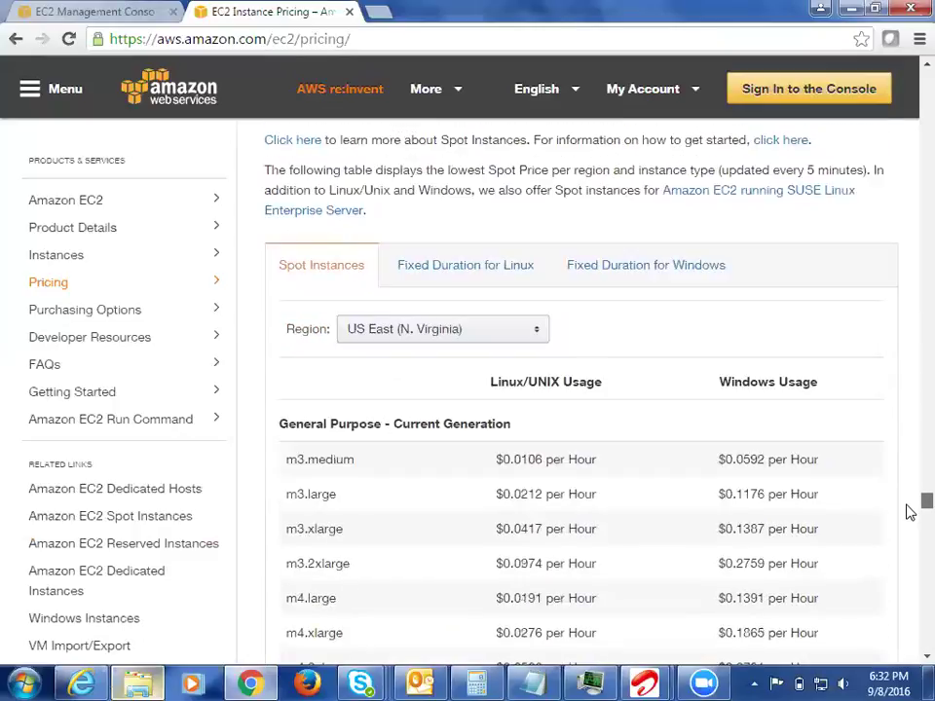
scroll(909, 512, "down", 3)
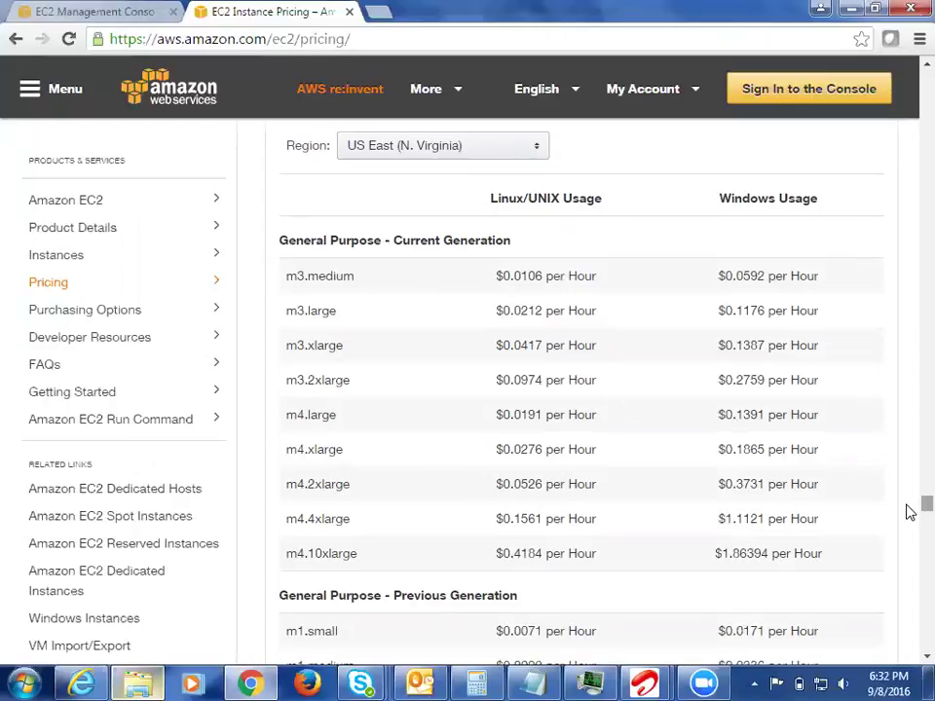
scroll(909, 525, "down", 1)
left_click_drag(907, 518, 909, 658)
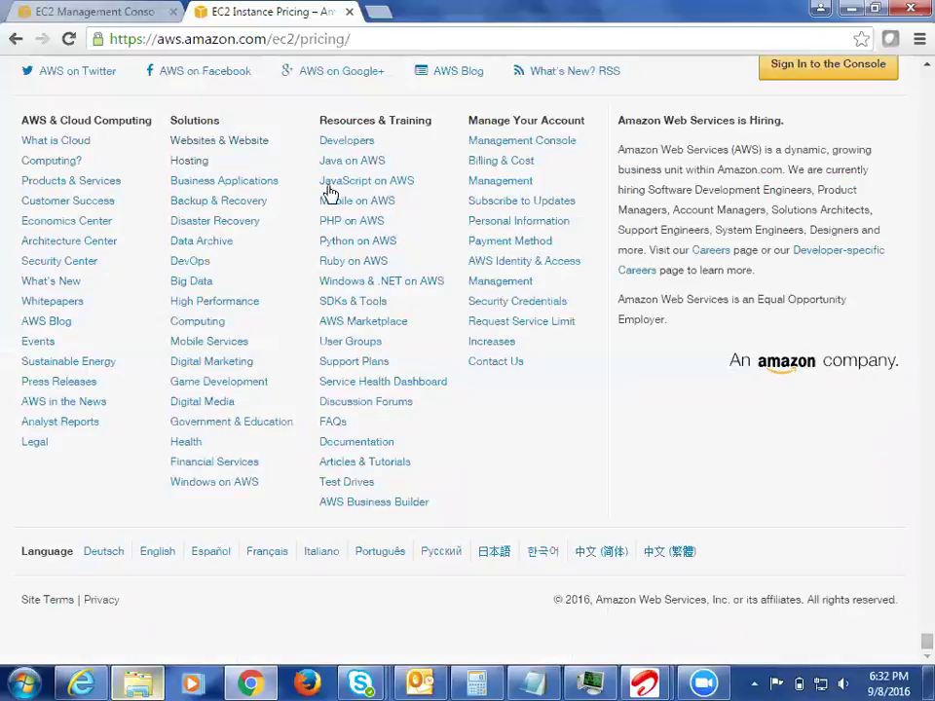
Return to the EC2 Management Console's service limits and open the Instances list.
left_click(69, 9)
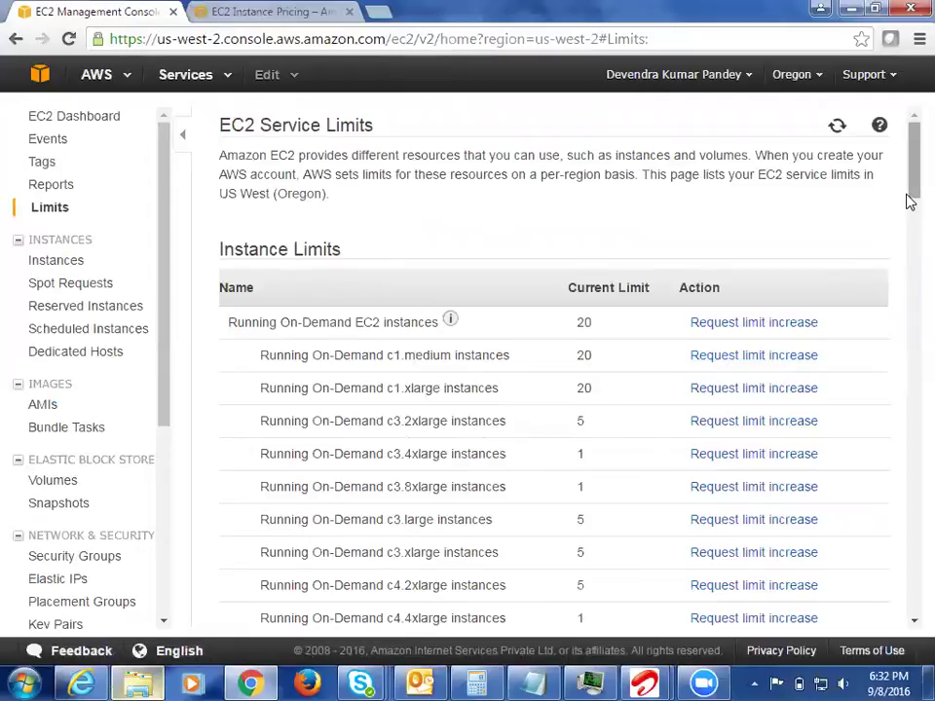
left_click_drag(909, 197, 908, 161)
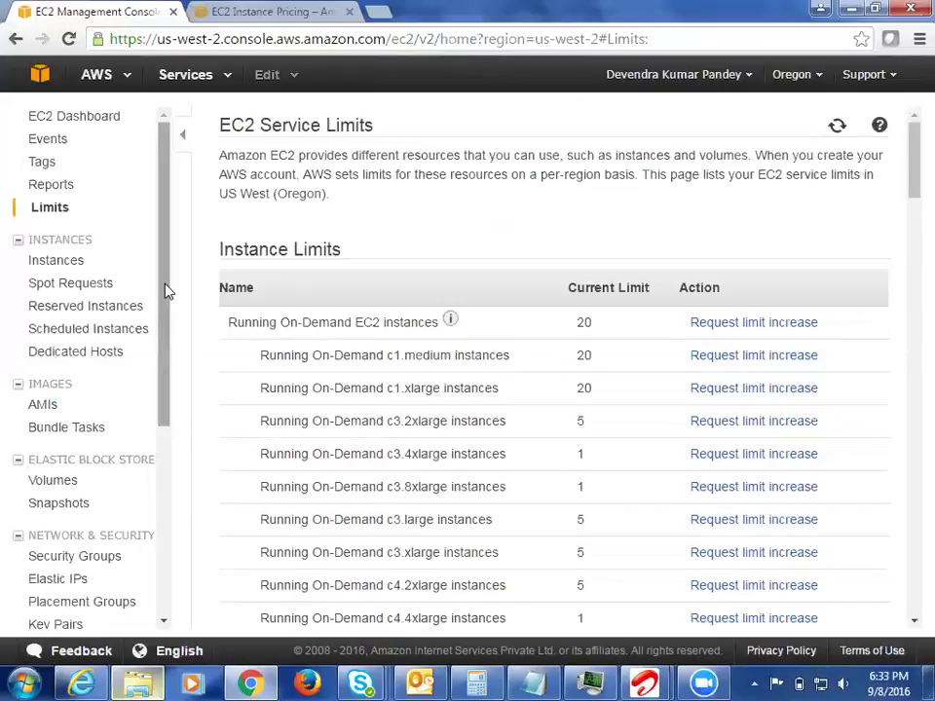
left_click_drag(165, 277, 165, 279)
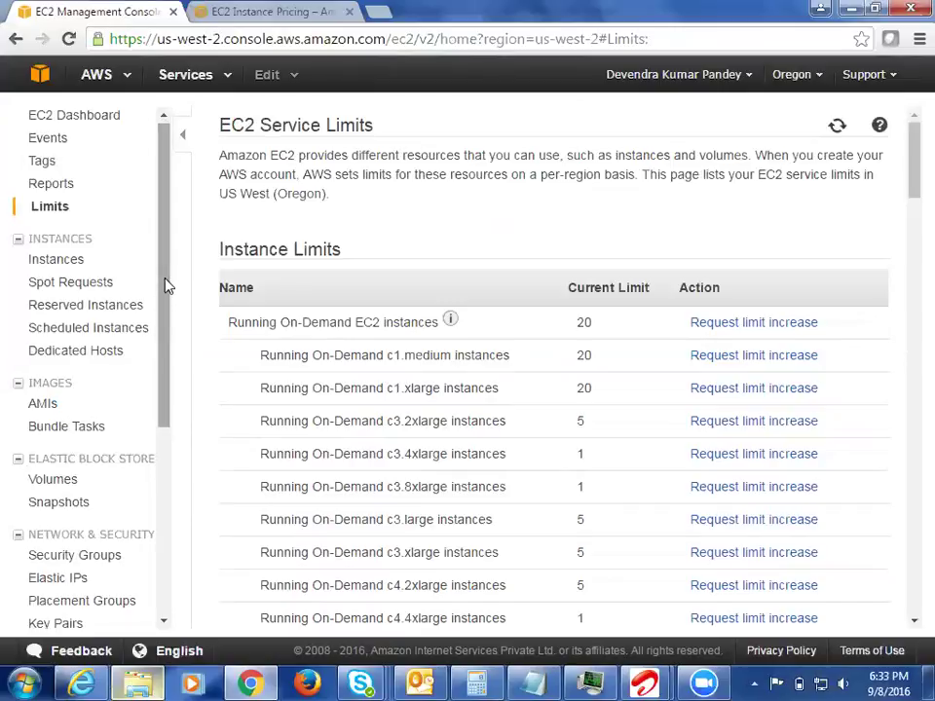
left_click(62, 267)
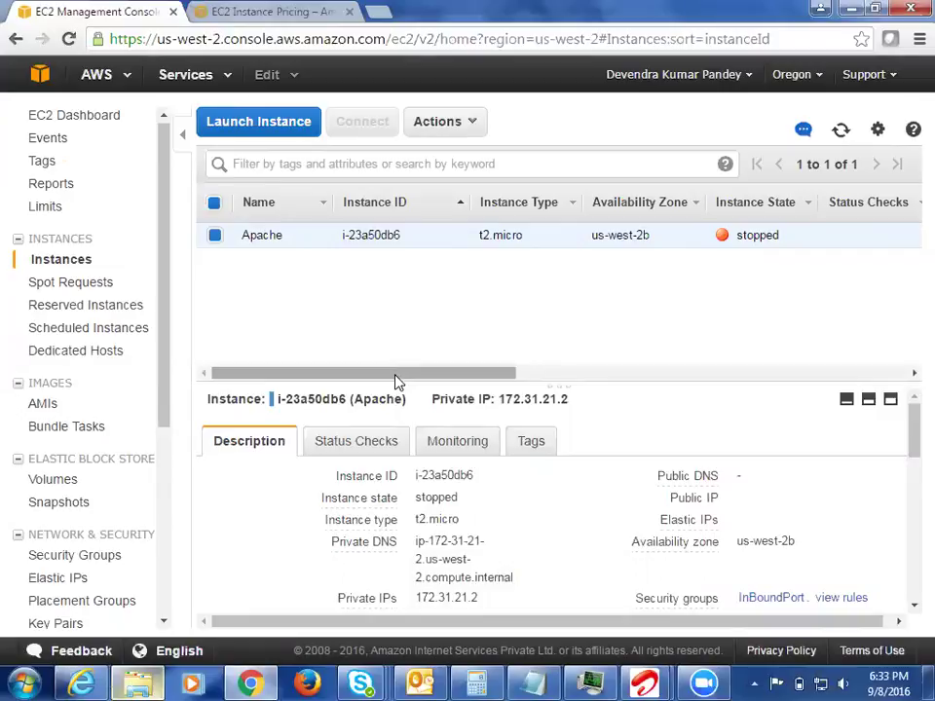
Examine the Apache instance's columns from Name and Availability Zone through to Public IP and Key Name.
left_click_drag(397, 380, 471, 381)
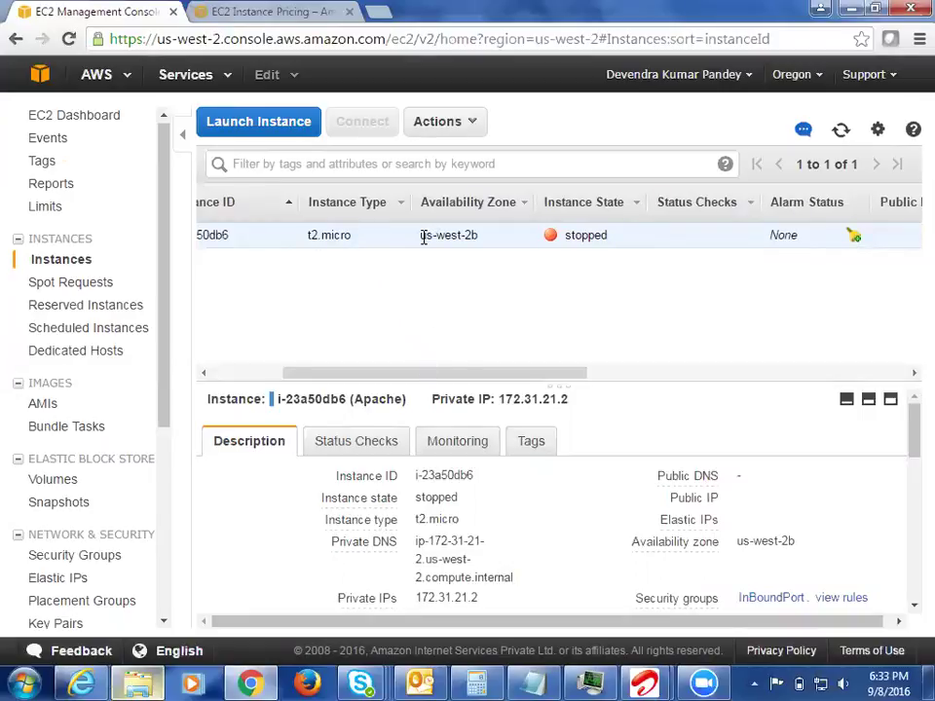
left_click_drag(421, 235, 495, 233)
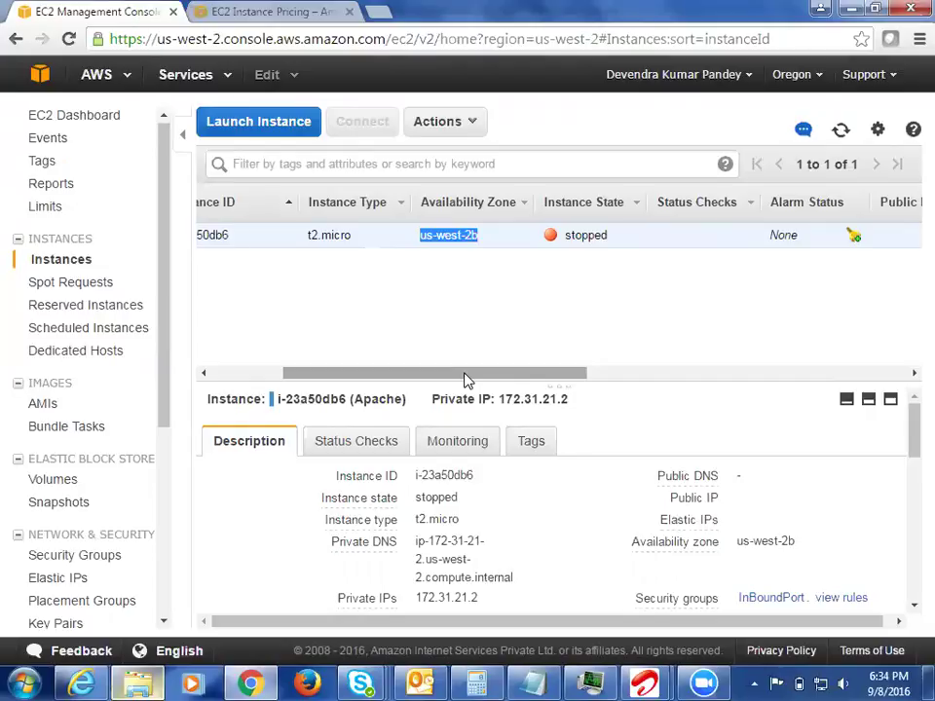
left_click_drag(464, 378, 313, 365)
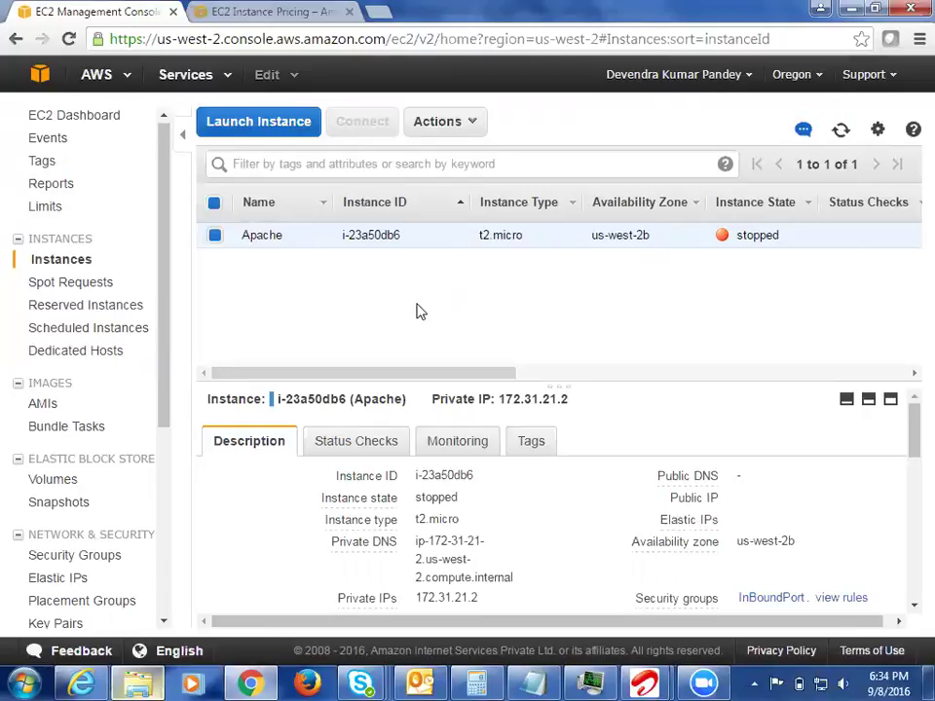
left_click_drag(444, 378, 659, 377)
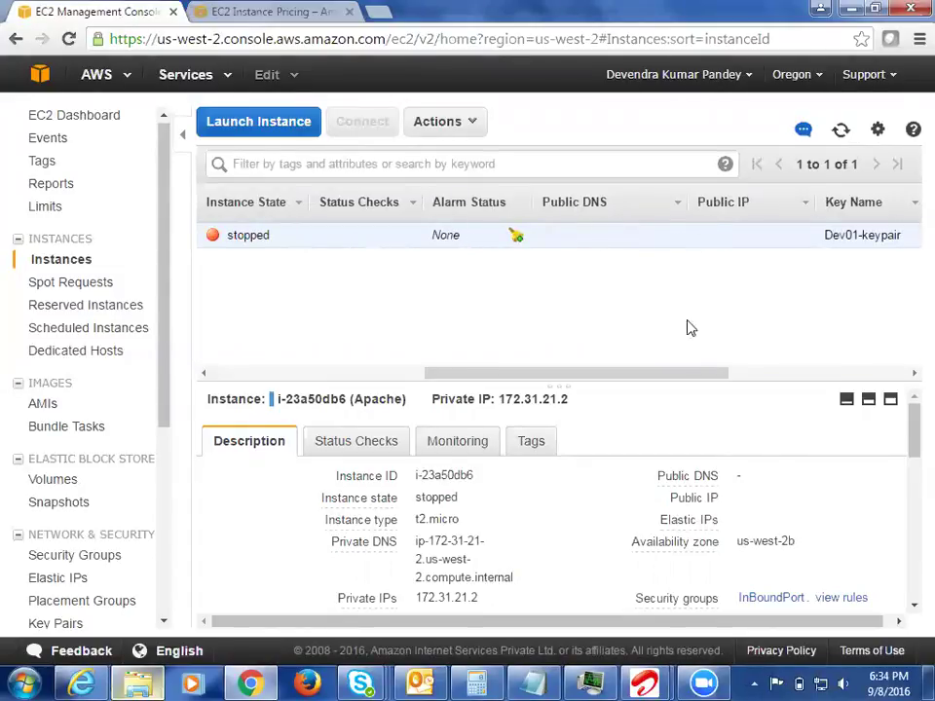
left_click_drag(668, 382, 282, 392)
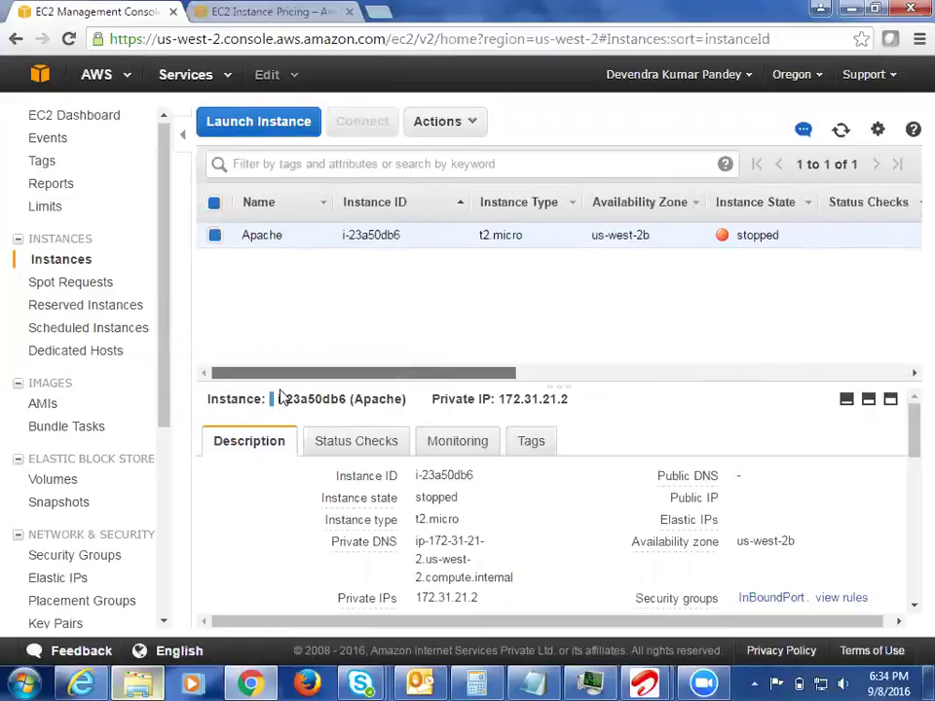
Look through the Spot Requests, Reserved Instances, Scheduled Instances and Dedicated Hosts pages.
left_click(71, 282)
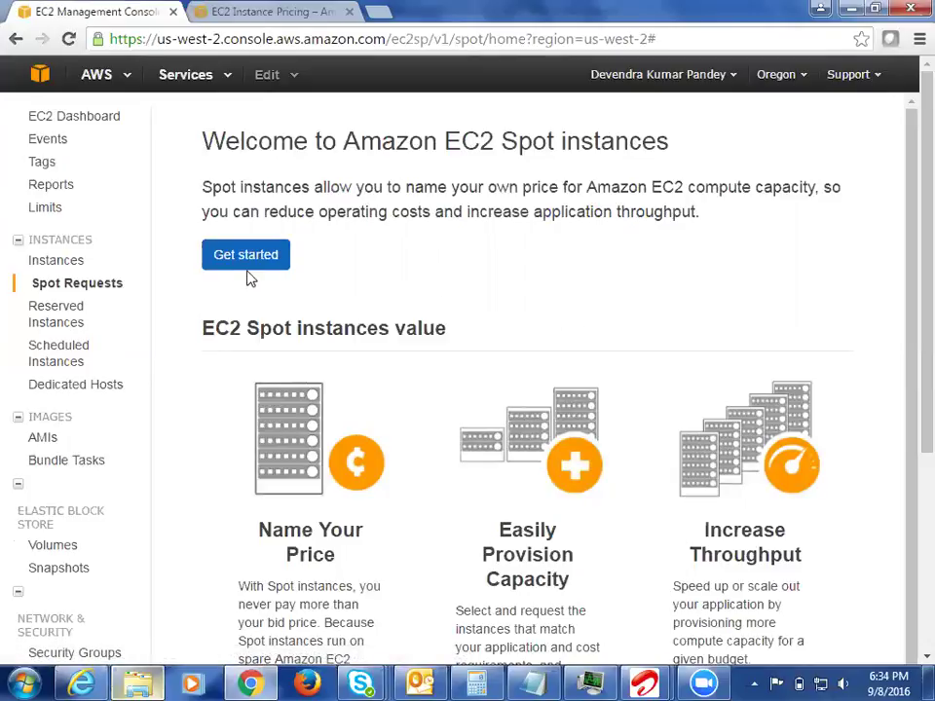
left_click(68, 313)
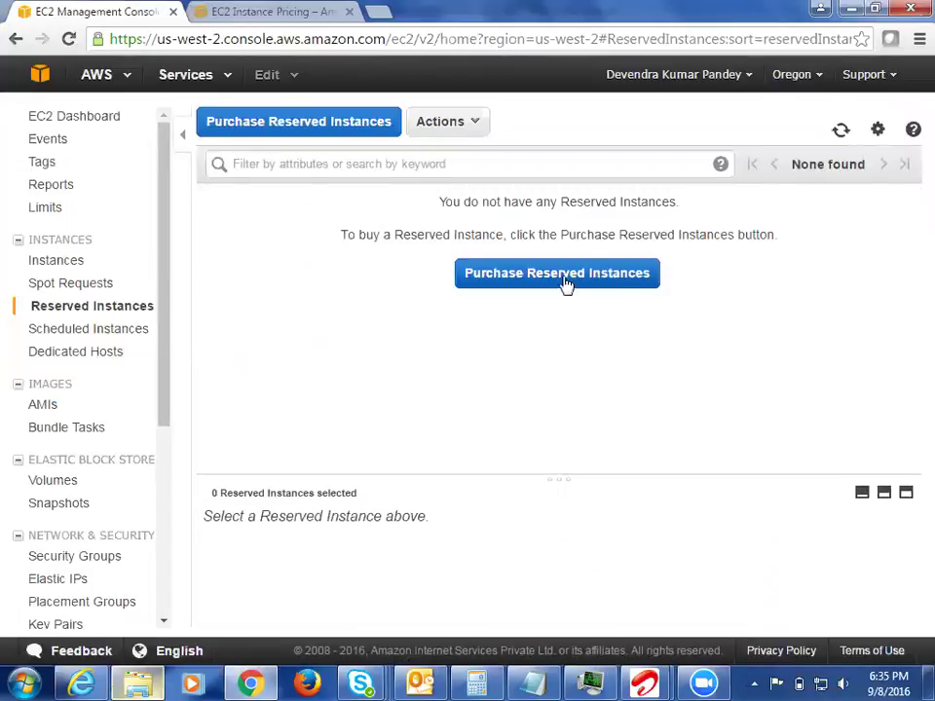
left_click(70, 335)
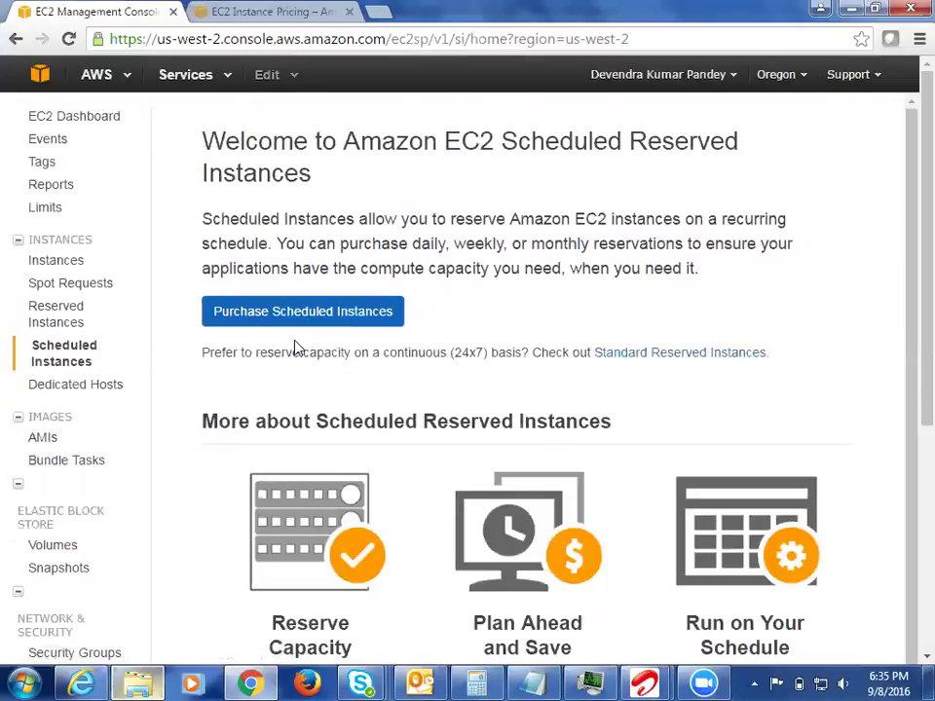
left_click(77, 385)
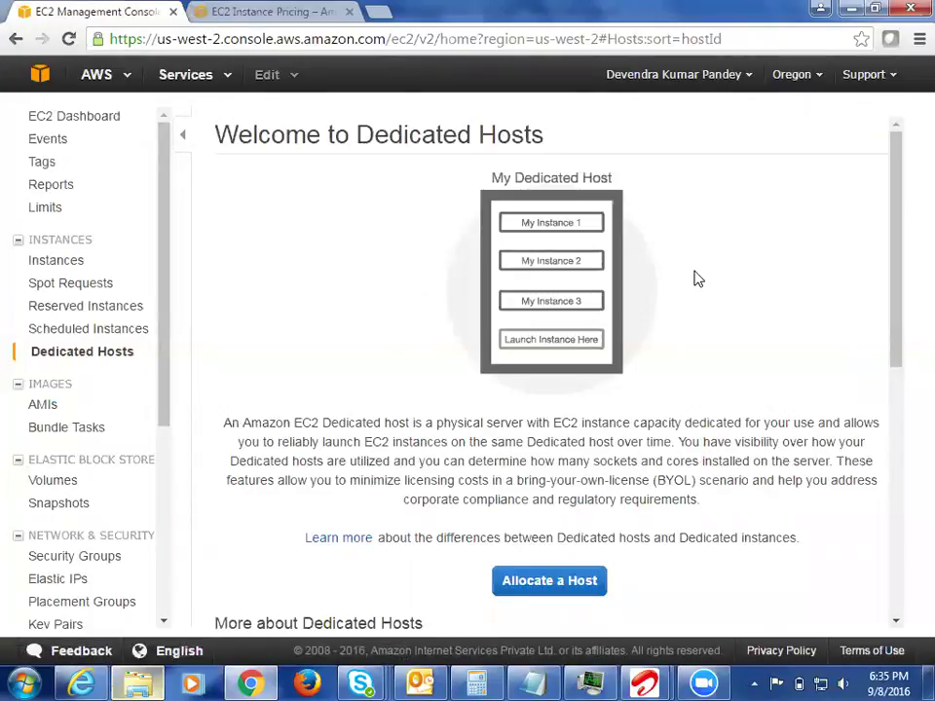
left_click_drag(893, 252, 903, 376)
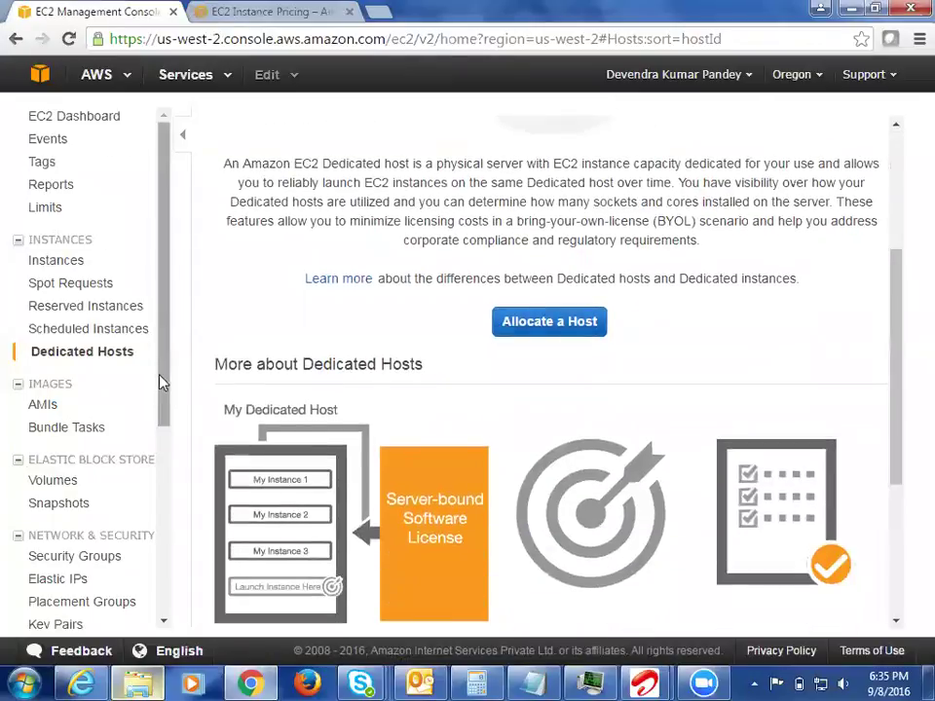
View the AMIs page and find the Create Image option among the Apache instance's actions without running it.
left_click_drag(164, 383, 162, 409)
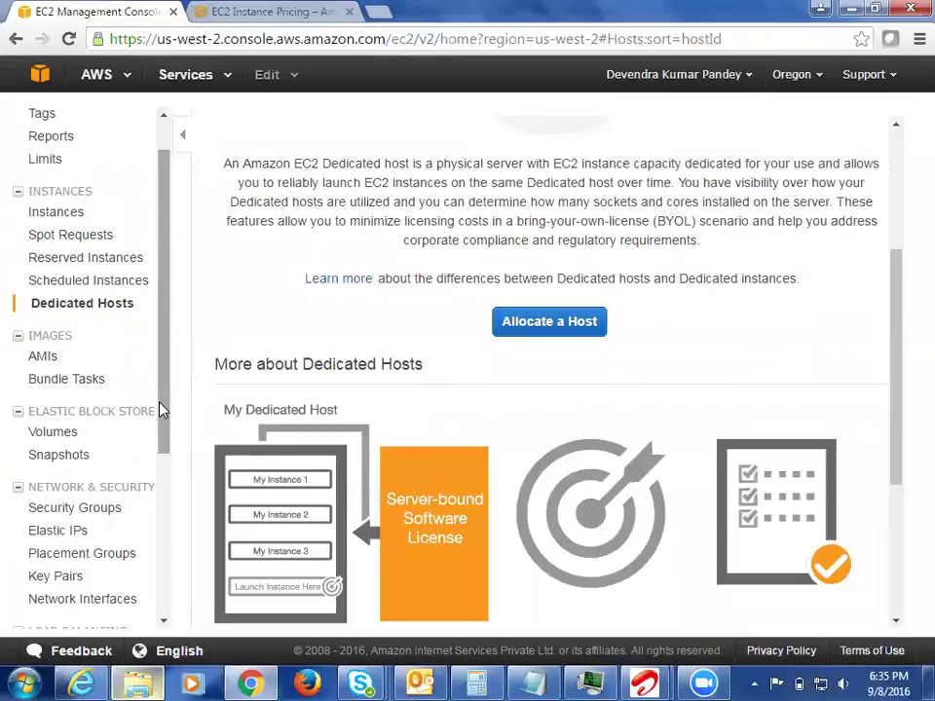
left_click(44, 360)
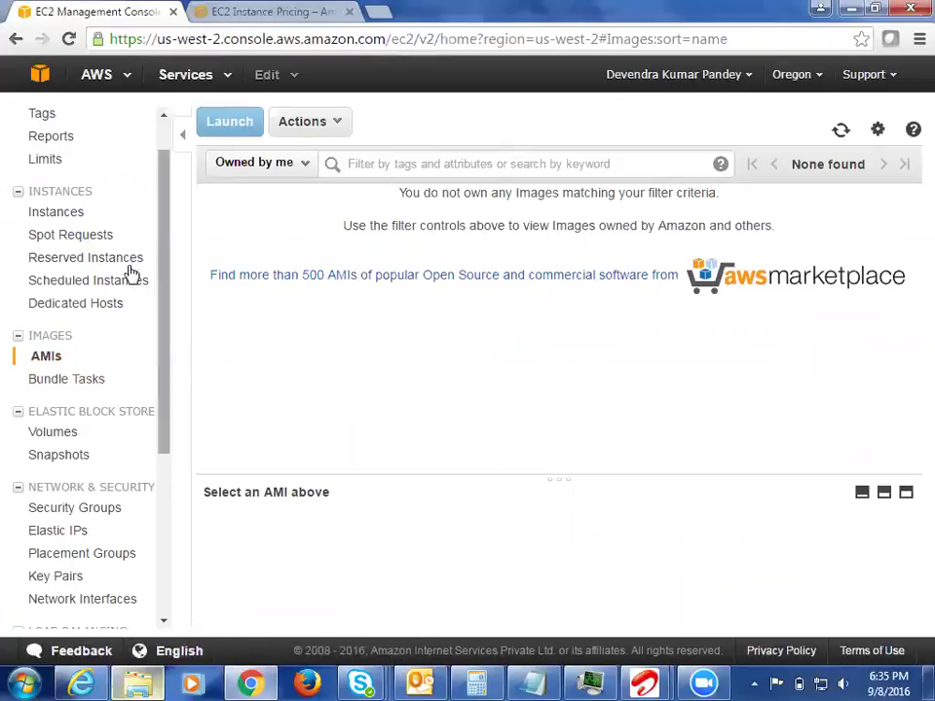
left_click(57, 216)
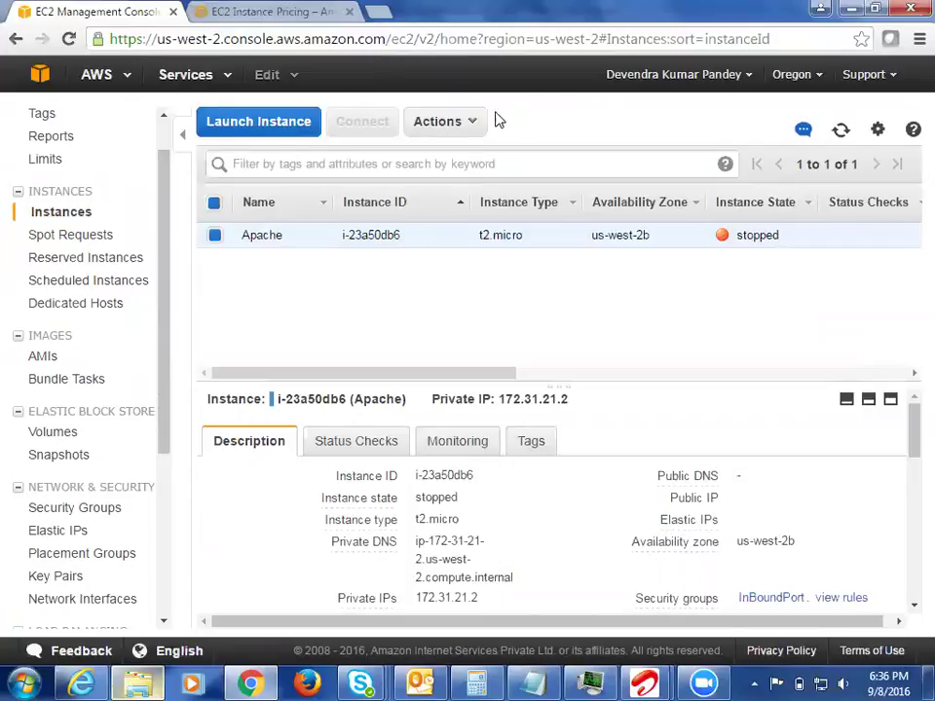
left_click(475, 125)
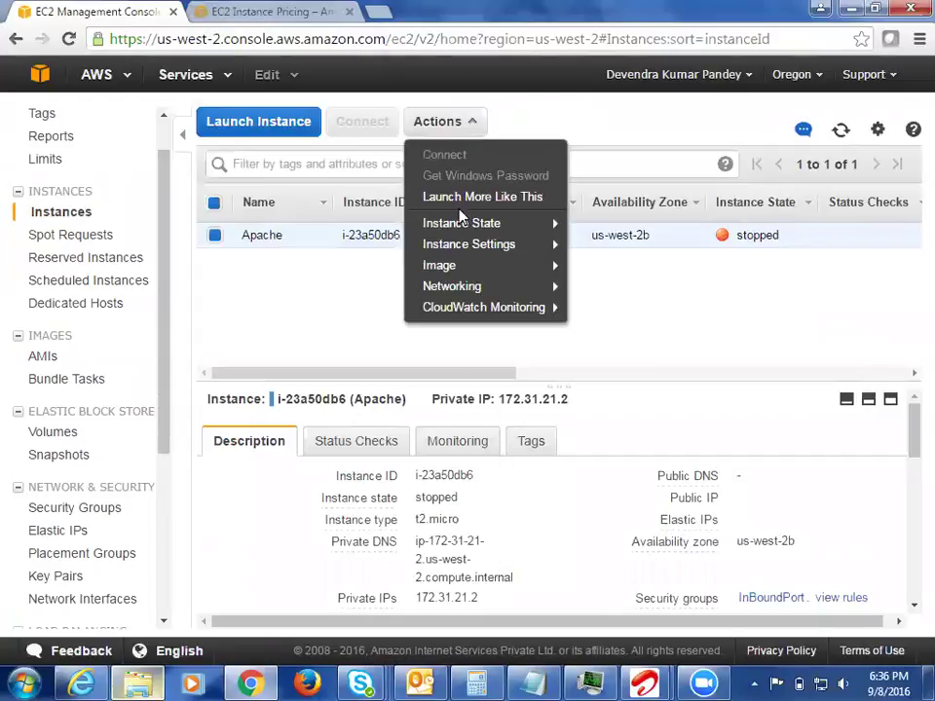
mouse_move(458, 265)
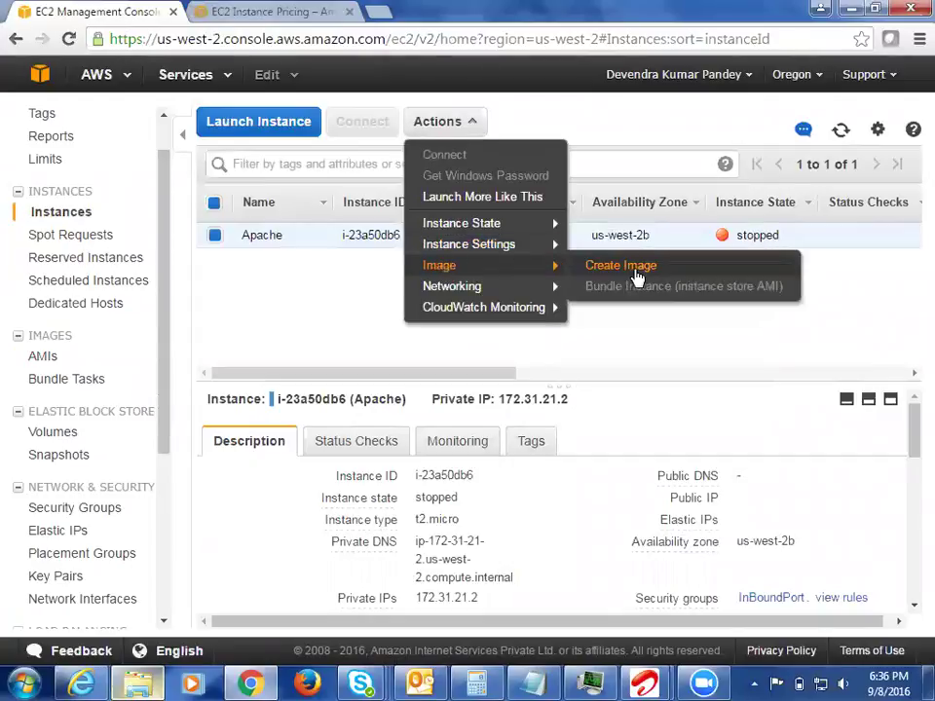
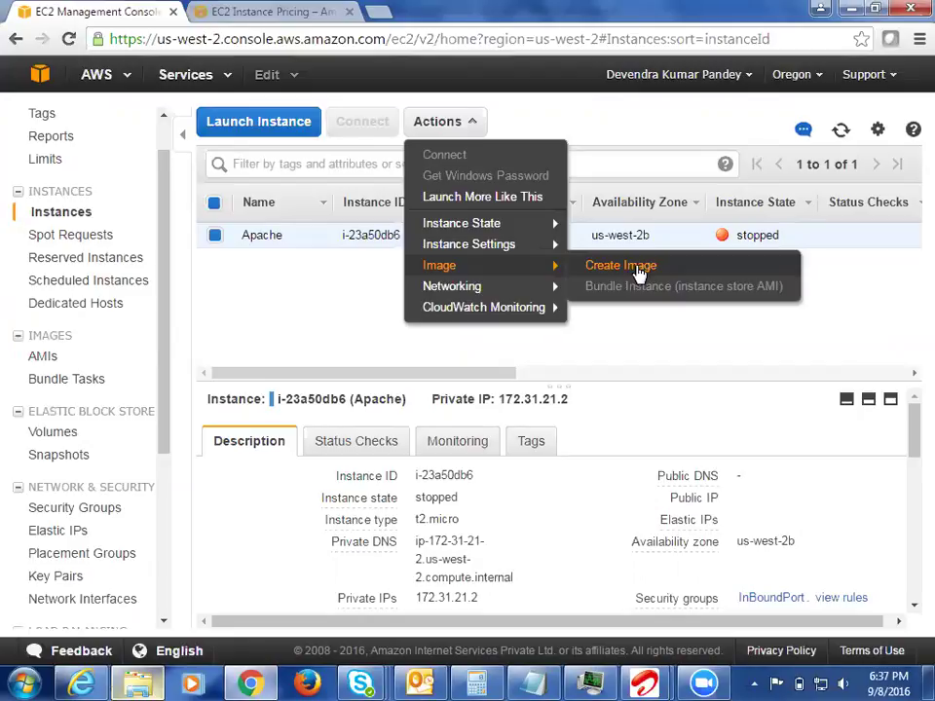
left_click(284, 376)
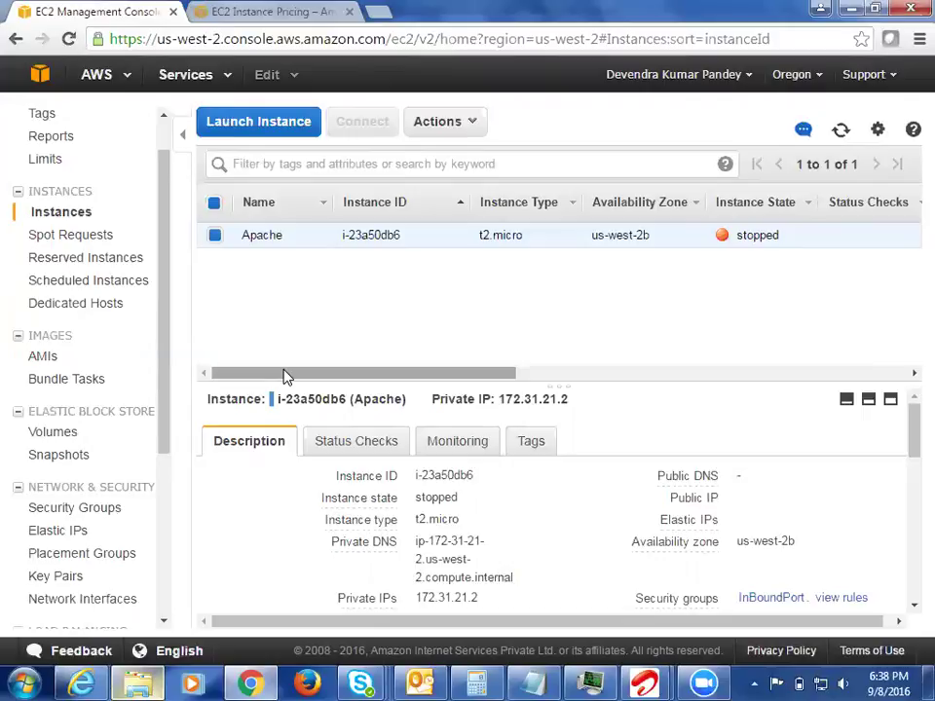
View the Bundle Tasks page and the Elastic Block Store Volumes list.
mouse_move(166, 378)
left_mouse_down()
mouse_move(171, 464)
mouse_move(166, 395)
left_mouse_up()
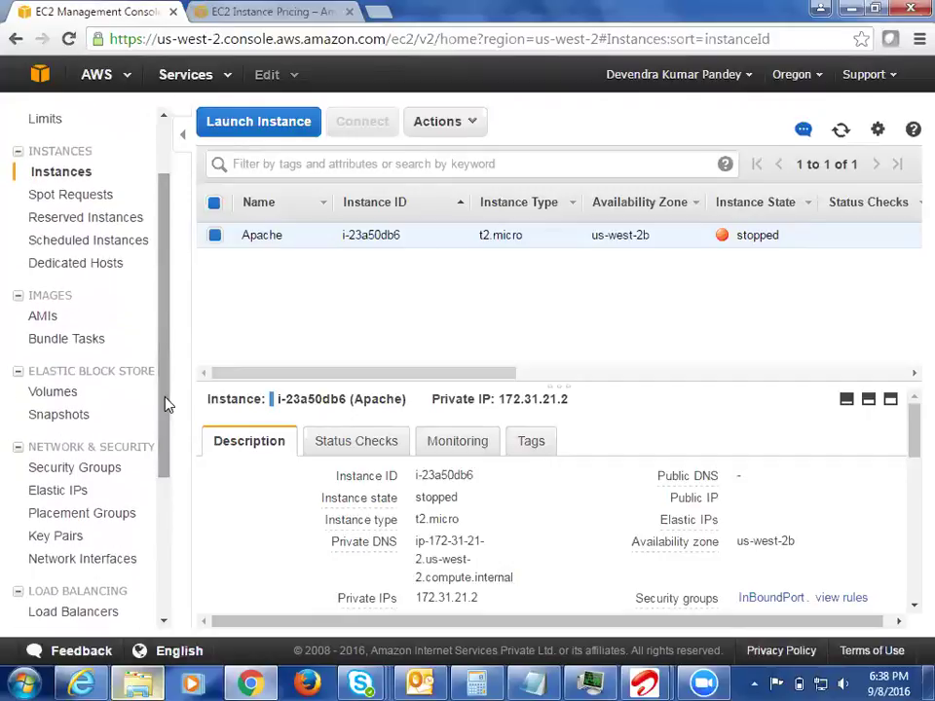
left_click(78, 347)
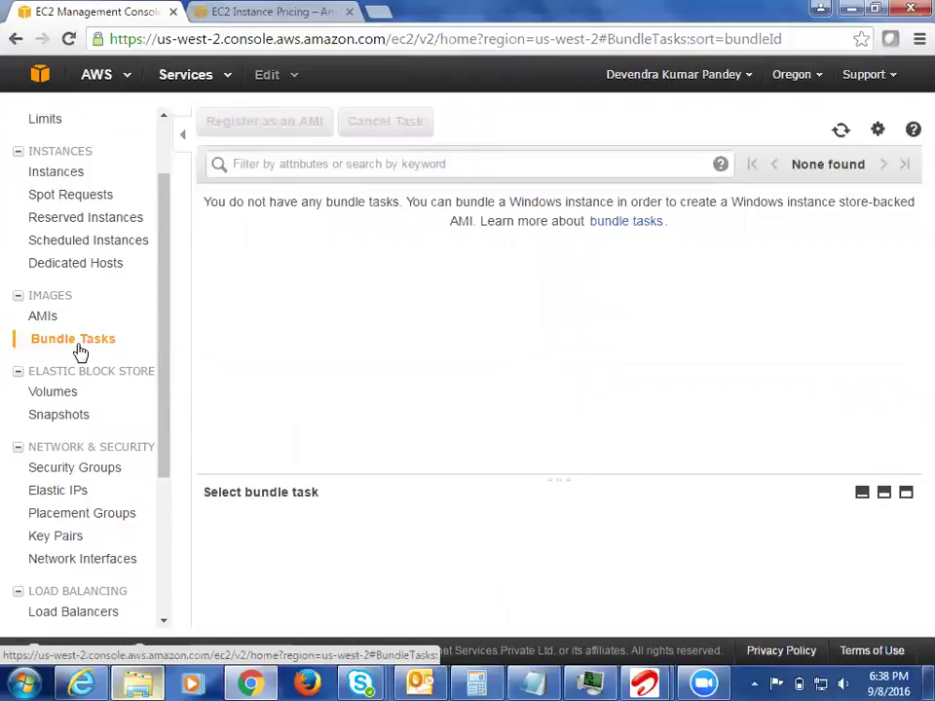
left_click(64, 397)
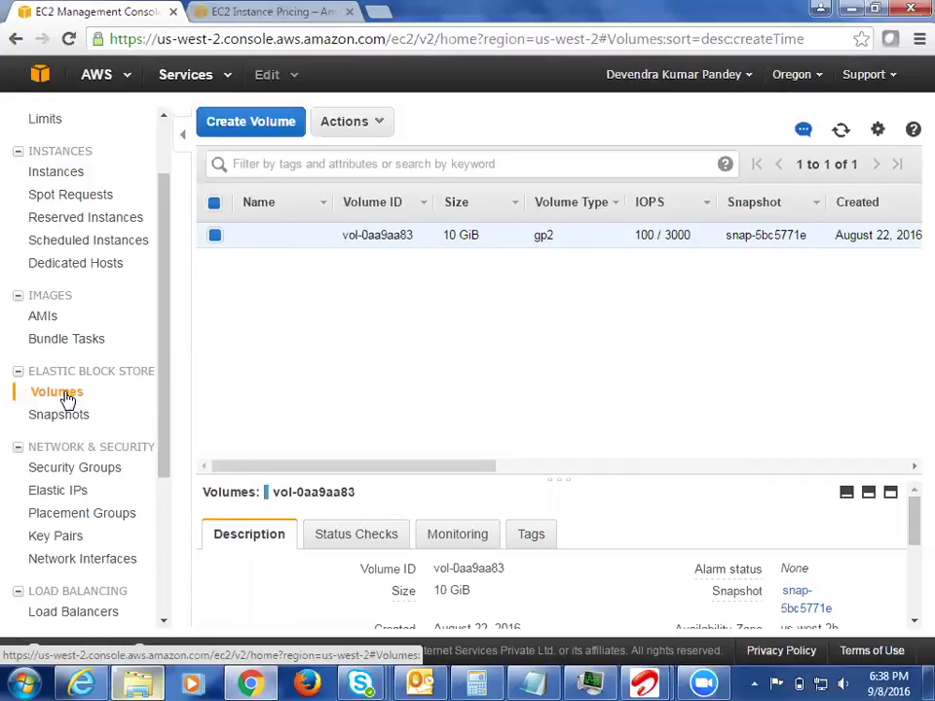
Return to the Instances list and show the Instance State options available for the Apache instance.
left_click(58, 178)
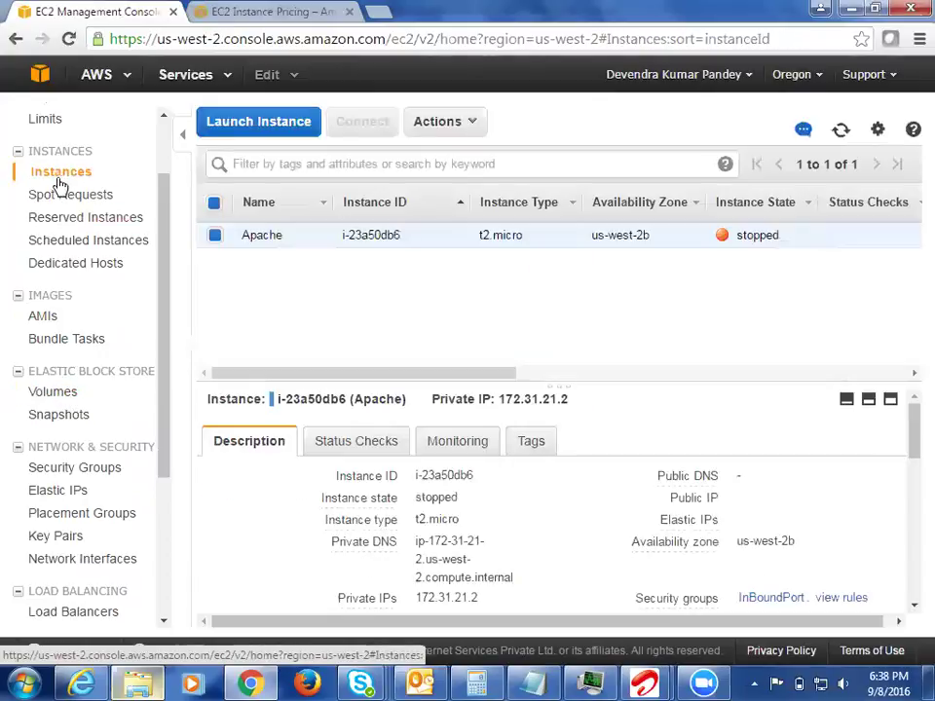
right_click(269, 239)
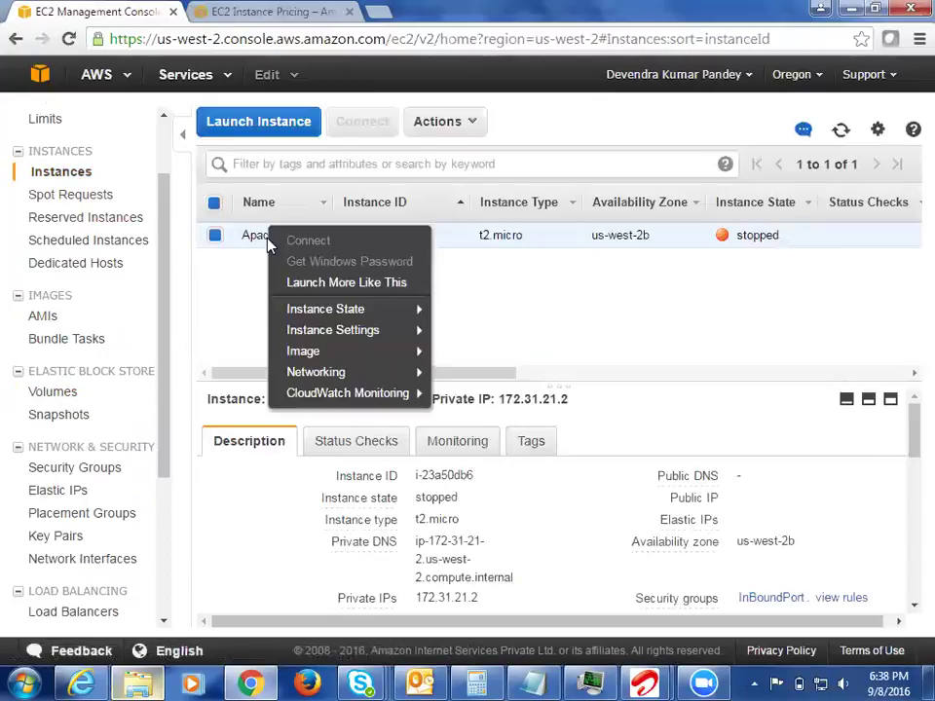
mouse_move(312, 312)
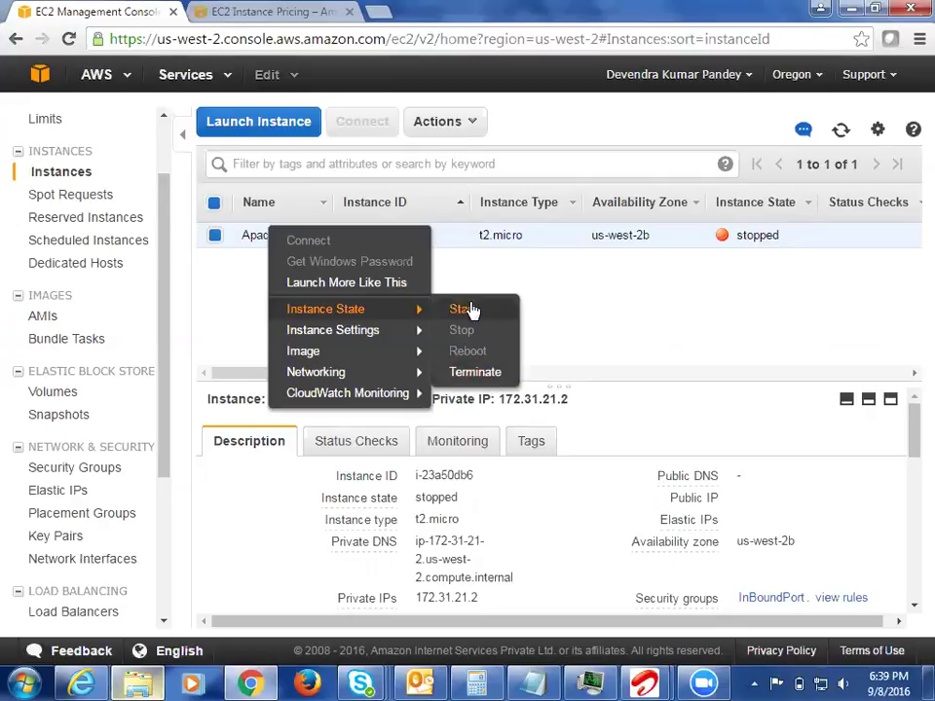
Compare the Elastic Block Store Snapshots and Volumes pages, finishing on the Volumes list.
left_click(70, 419)
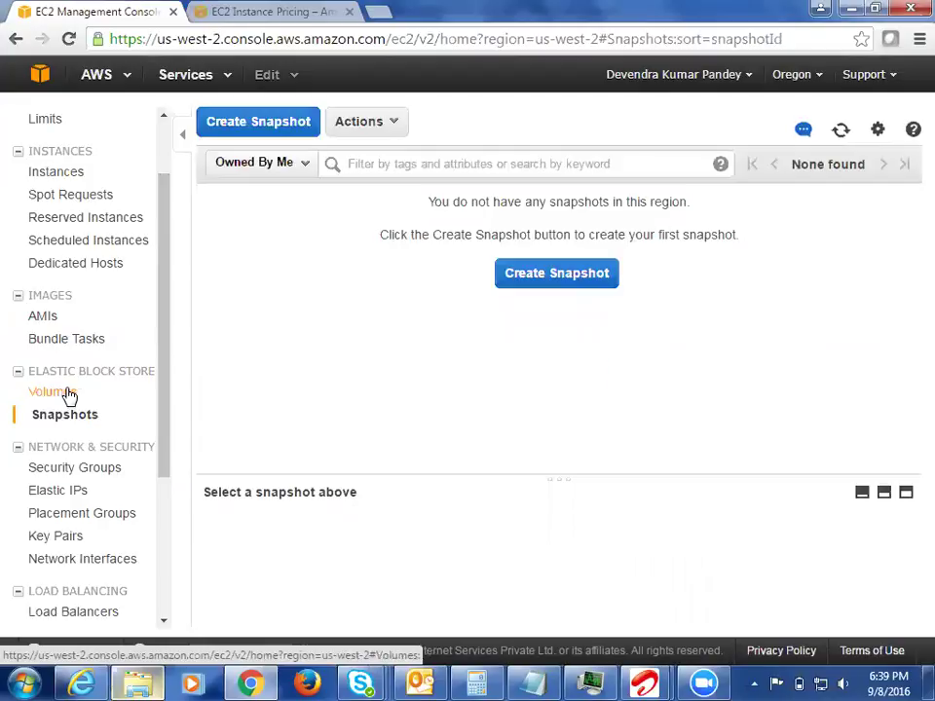
left_click(70, 394)
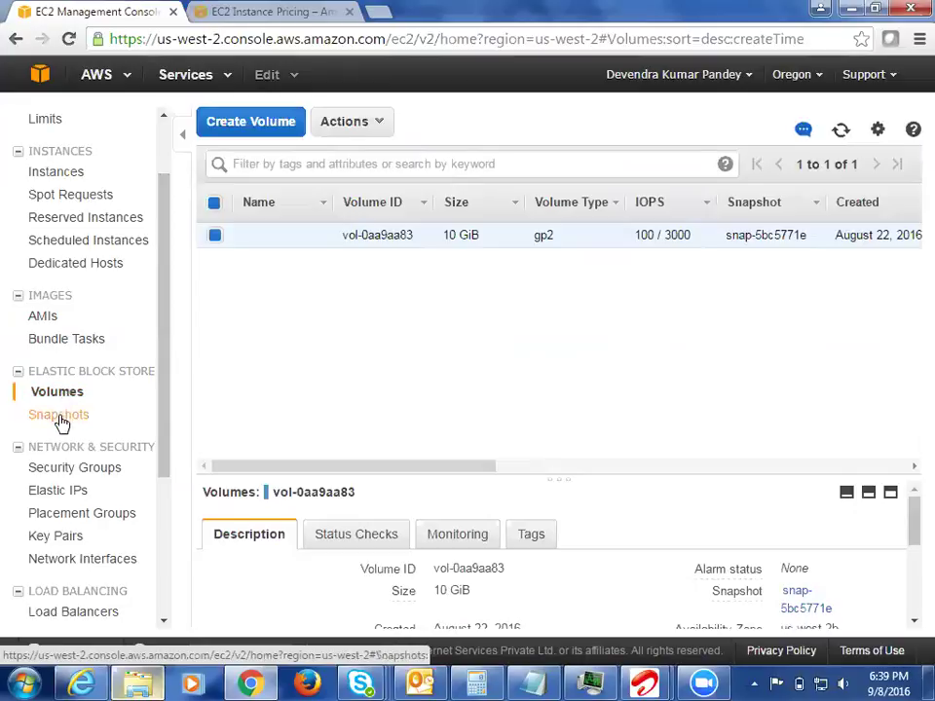
left_click(62, 421)
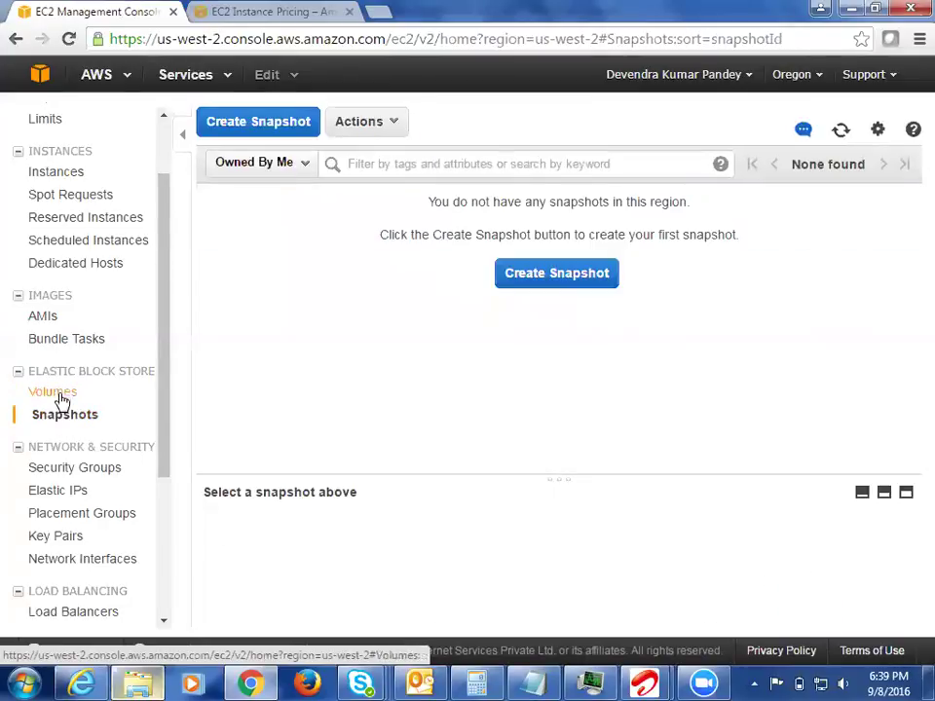
left_click(59, 394)
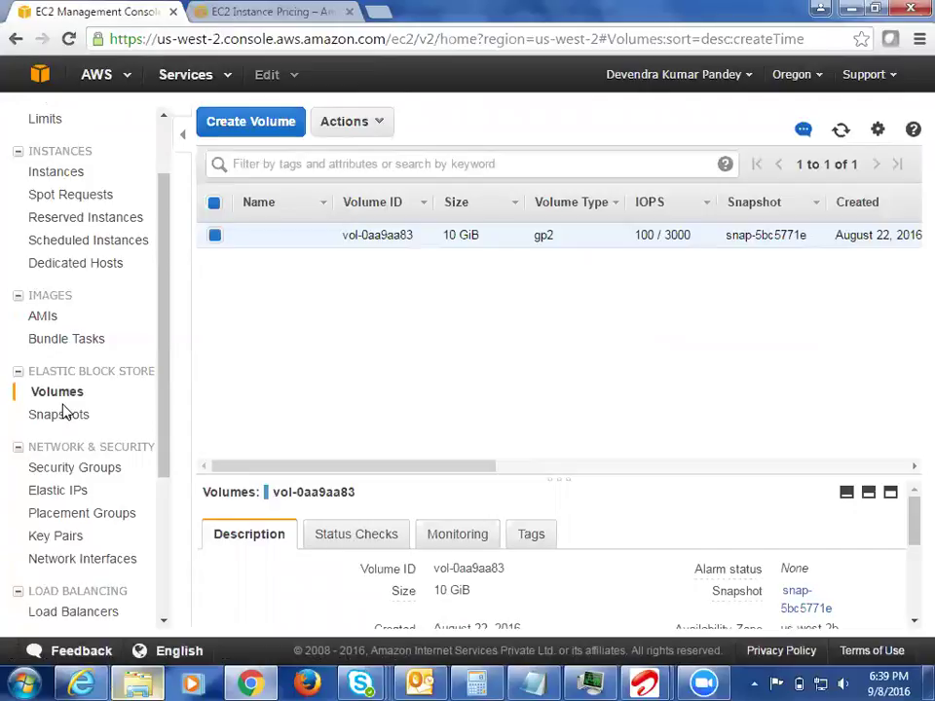
View the Elastic Block Store Snapshots page and the Security Groups list.
left_click(65, 419)
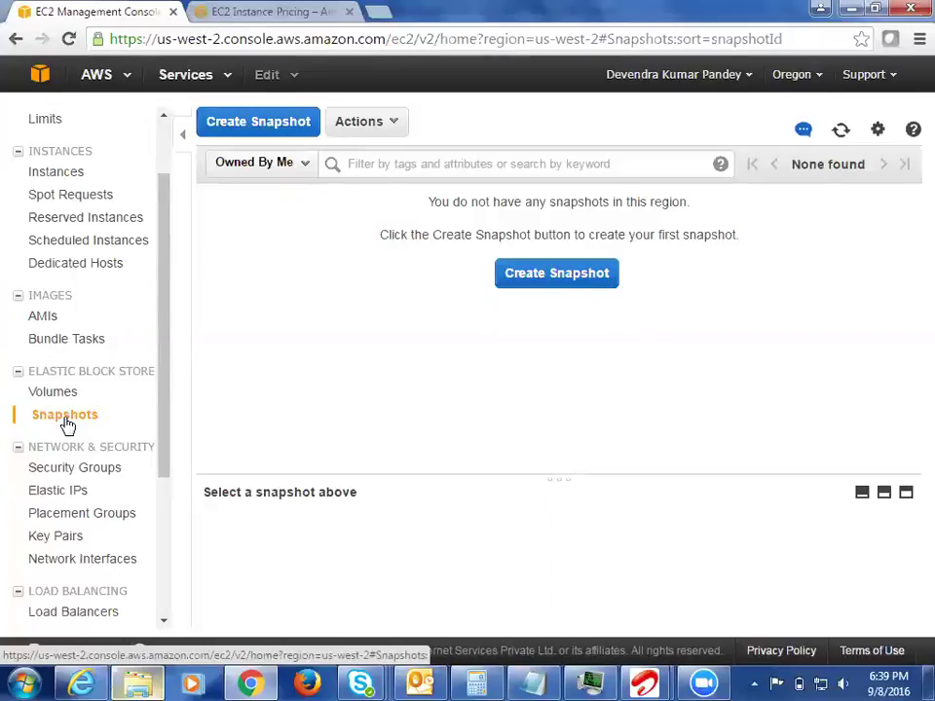
left_click_drag(171, 444, 172, 549)
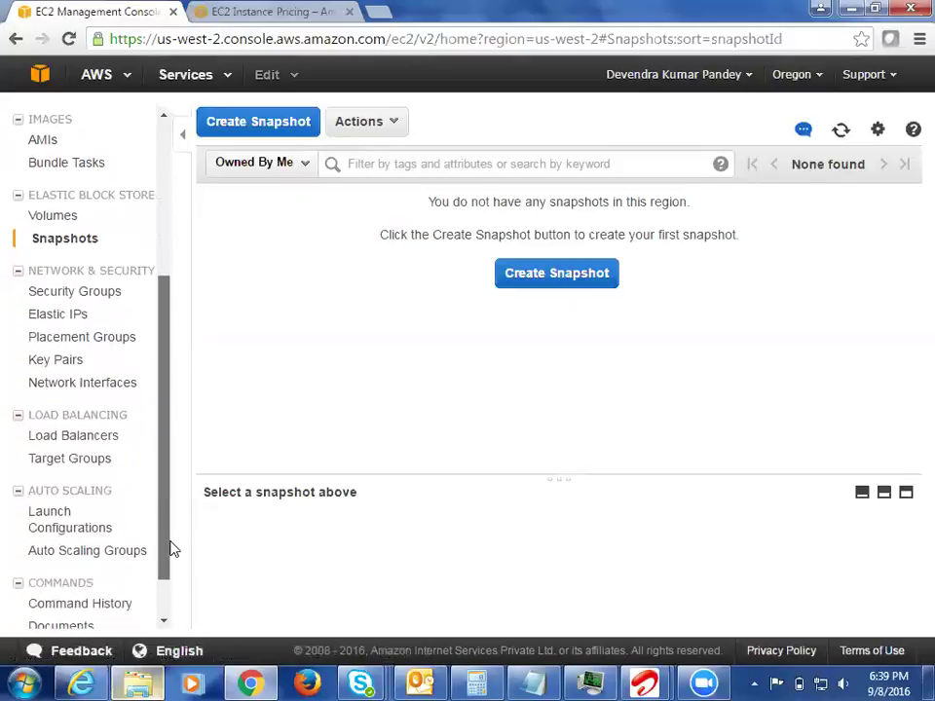
left_click(97, 301)
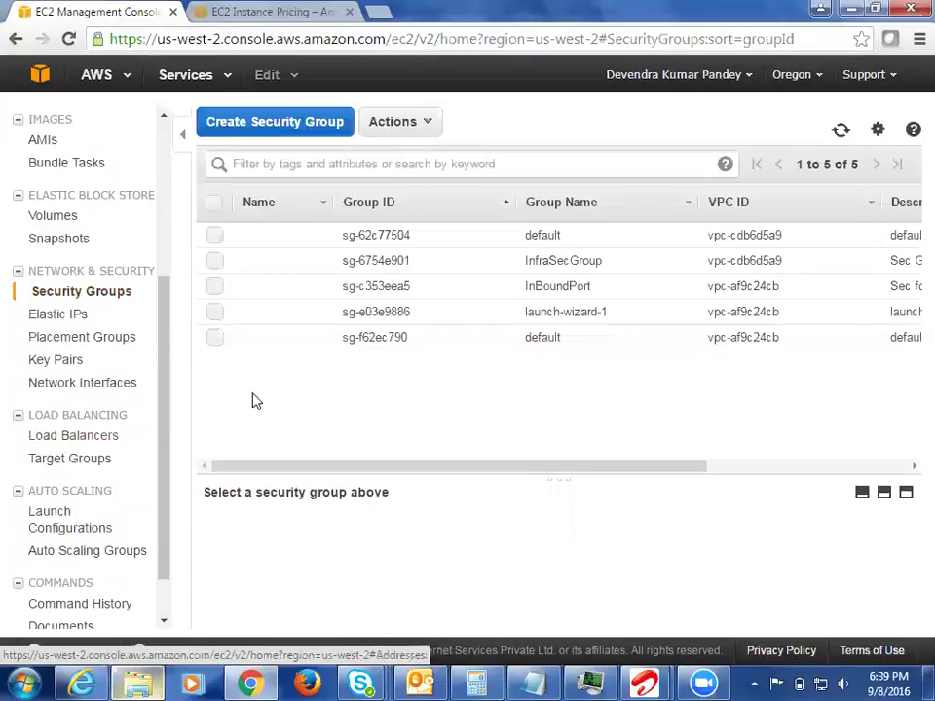
left_click_drag(305, 460, 248, 472)
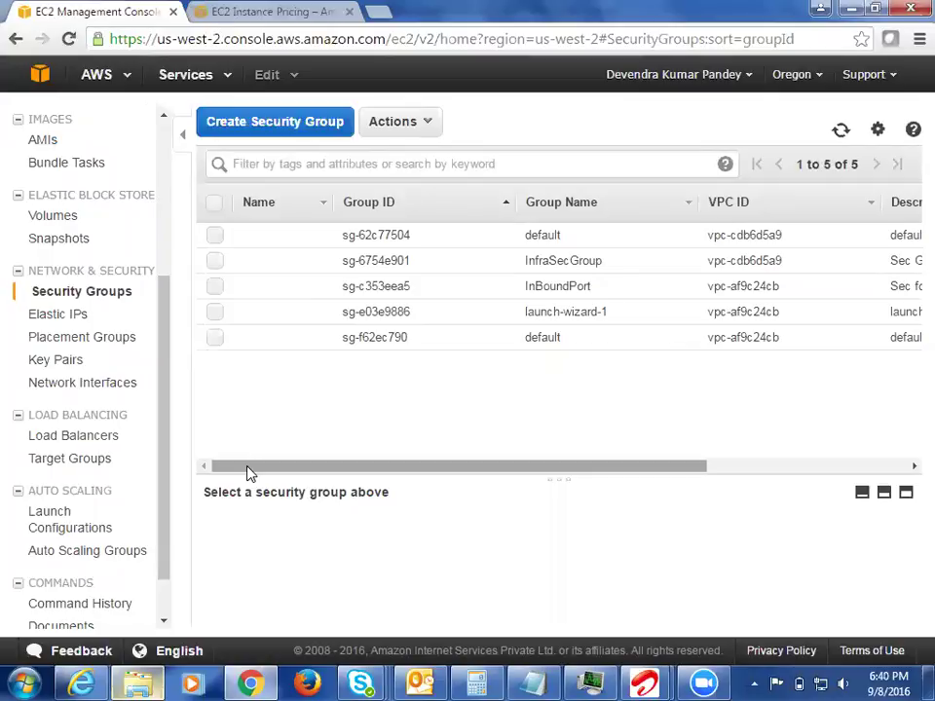
View the Elastic IPs page and check the Elastic IPs entry in the Apache instance's description.
left_click(63, 317)
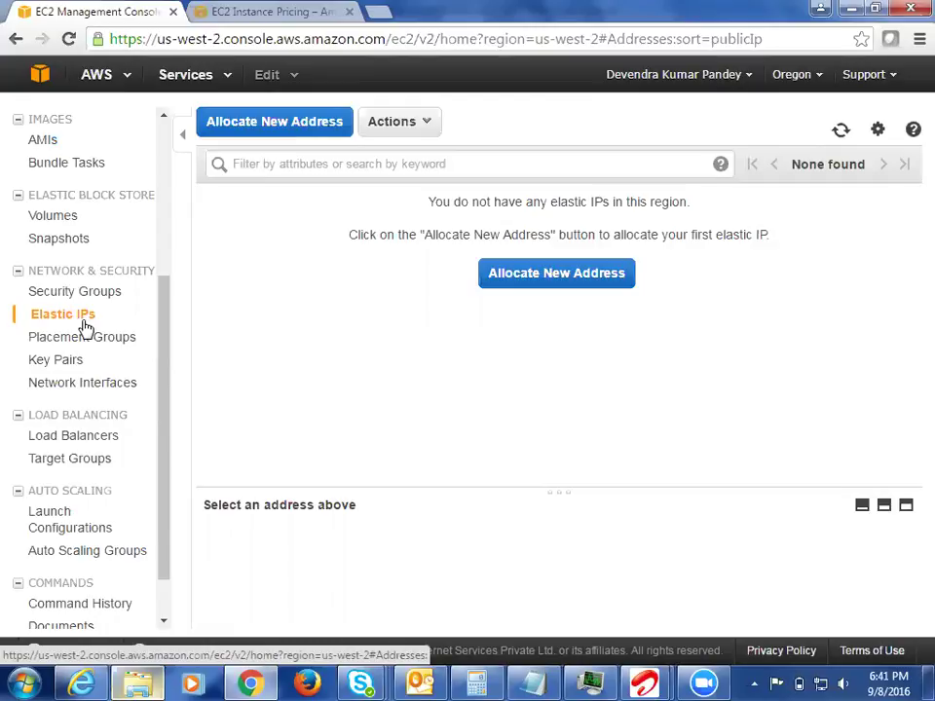
left_click_drag(170, 320, 164, 157)
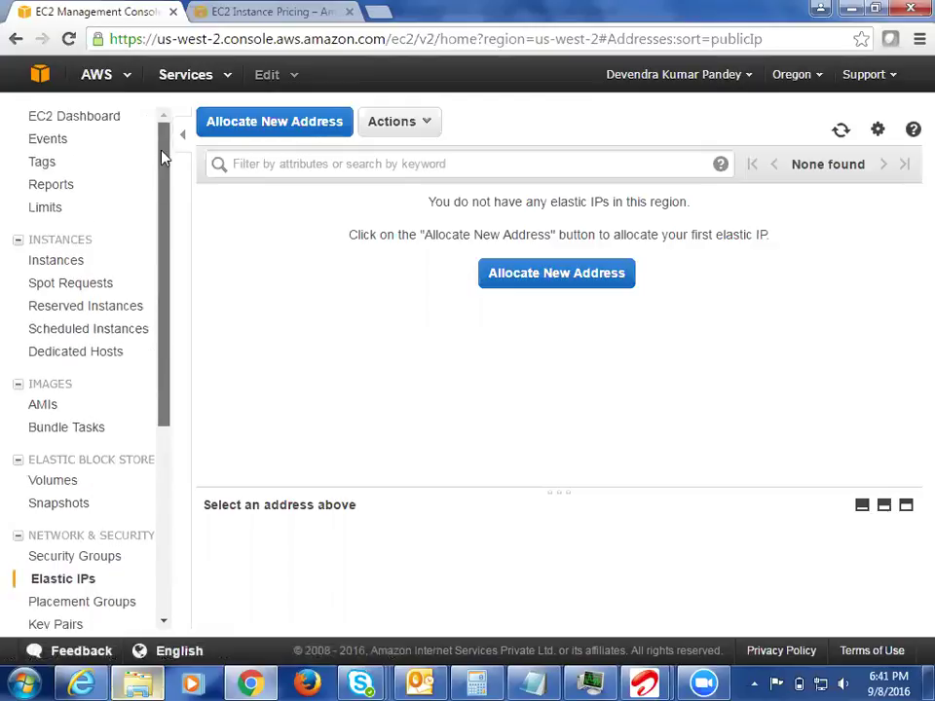
left_click(69, 269)
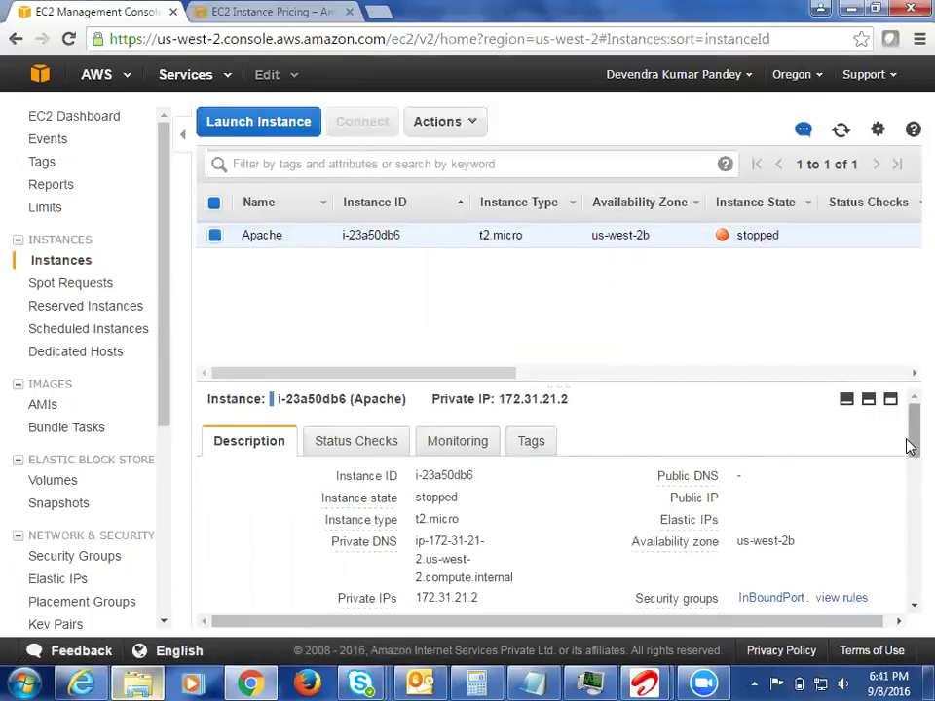
left_click_drag(909, 442, 910, 451)
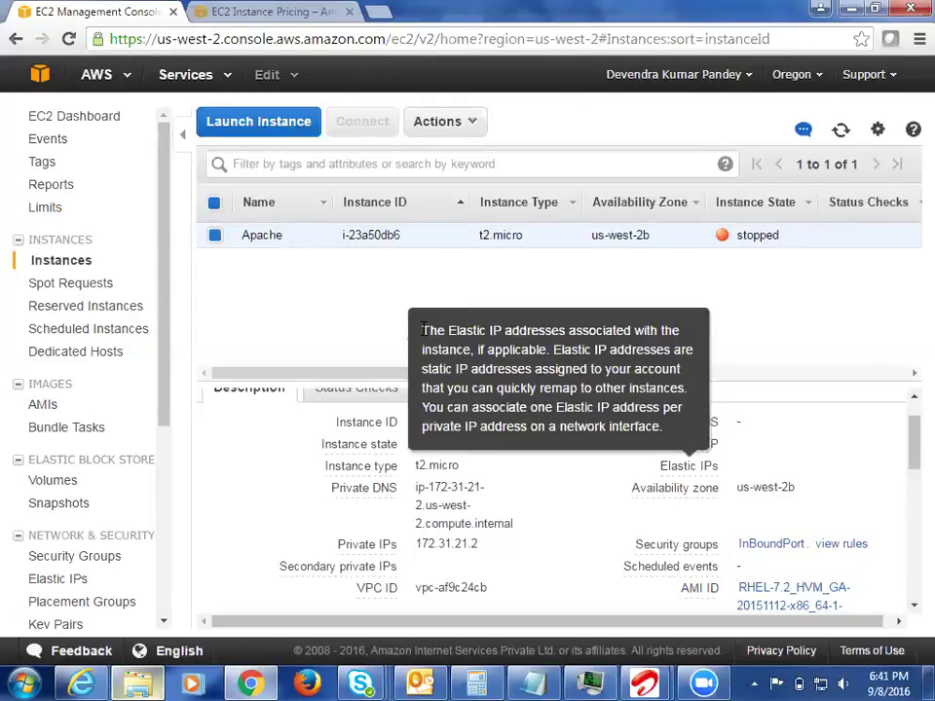
Start the stopped Apache instance and confirm the start.
right_click(263, 238)
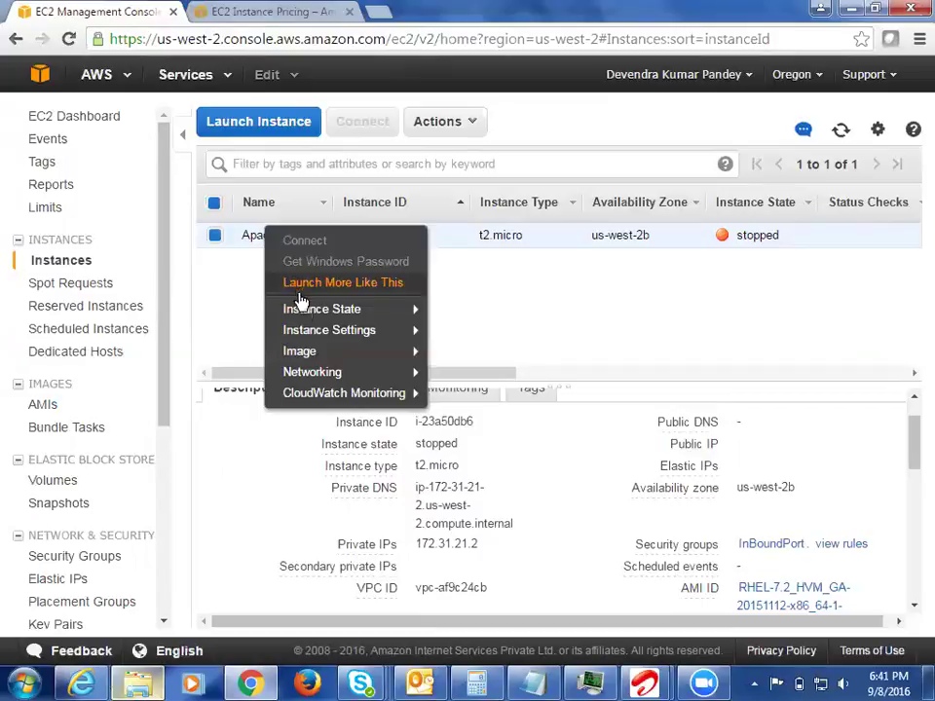
mouse_move(302, 308)
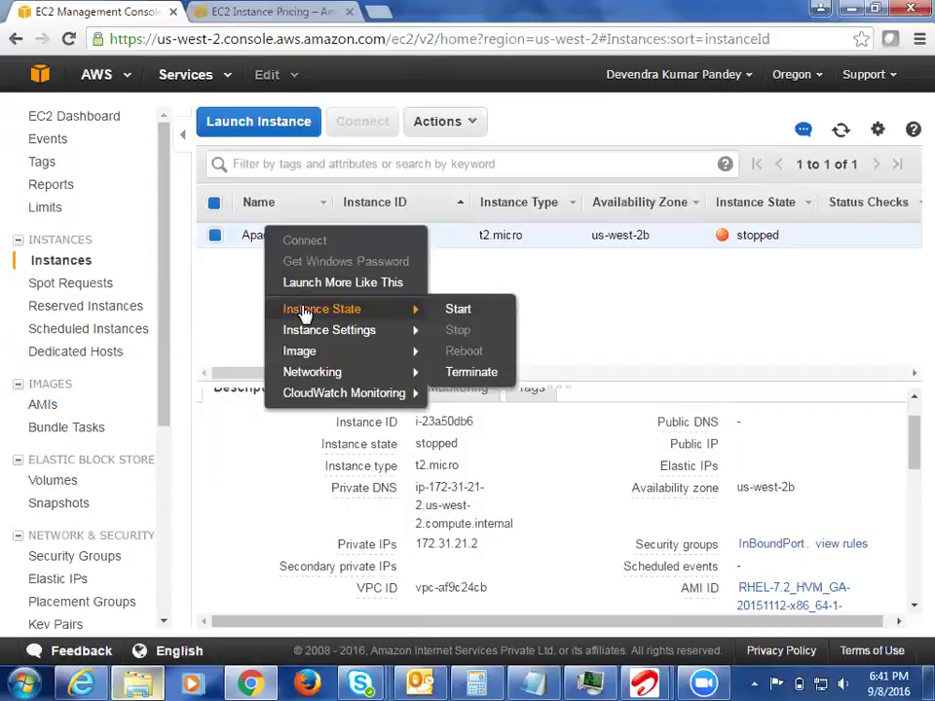
left_click(475, 314)
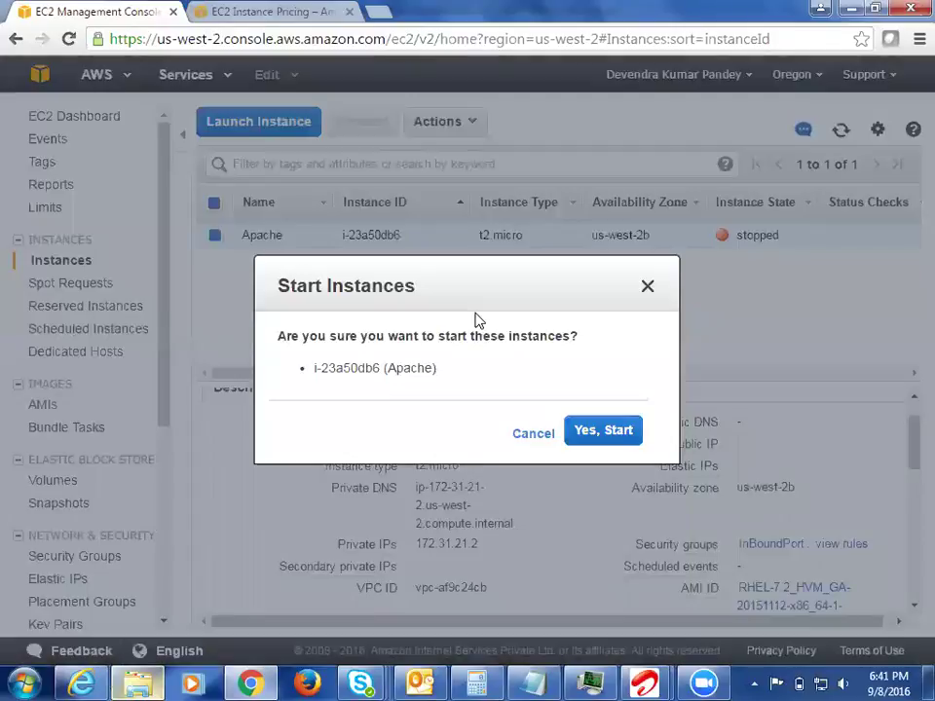
left_click(591, 432)
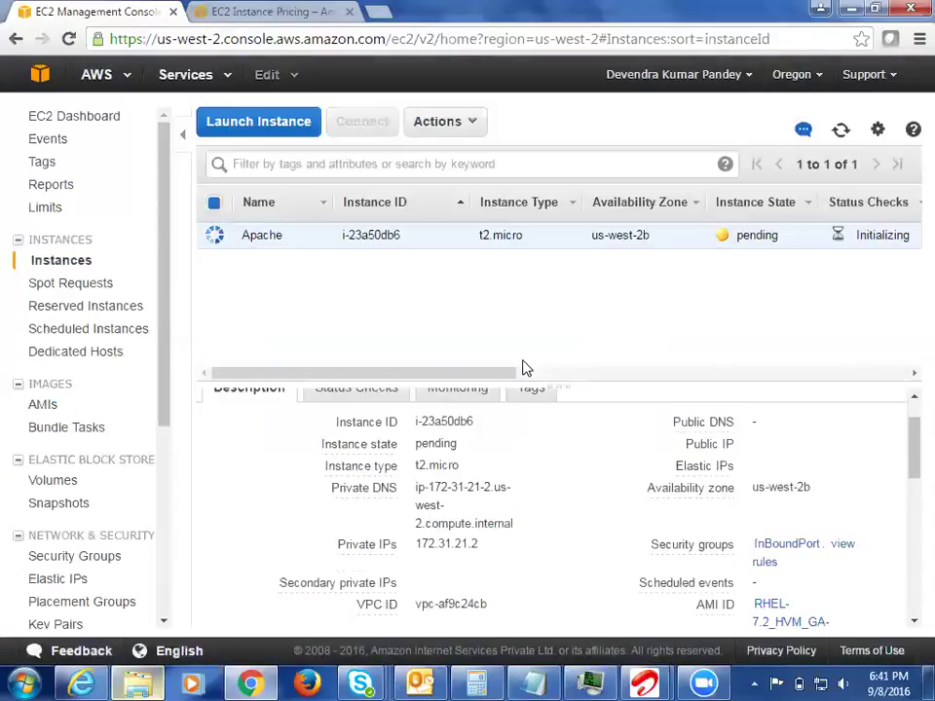
Examine the public DNS, public IP, private DNS and Elastic IPs entries in the started Apache instance's description.
left_click_drag(487, 381, 442, 380)
left_click_drag(910, 481, 907, 416)
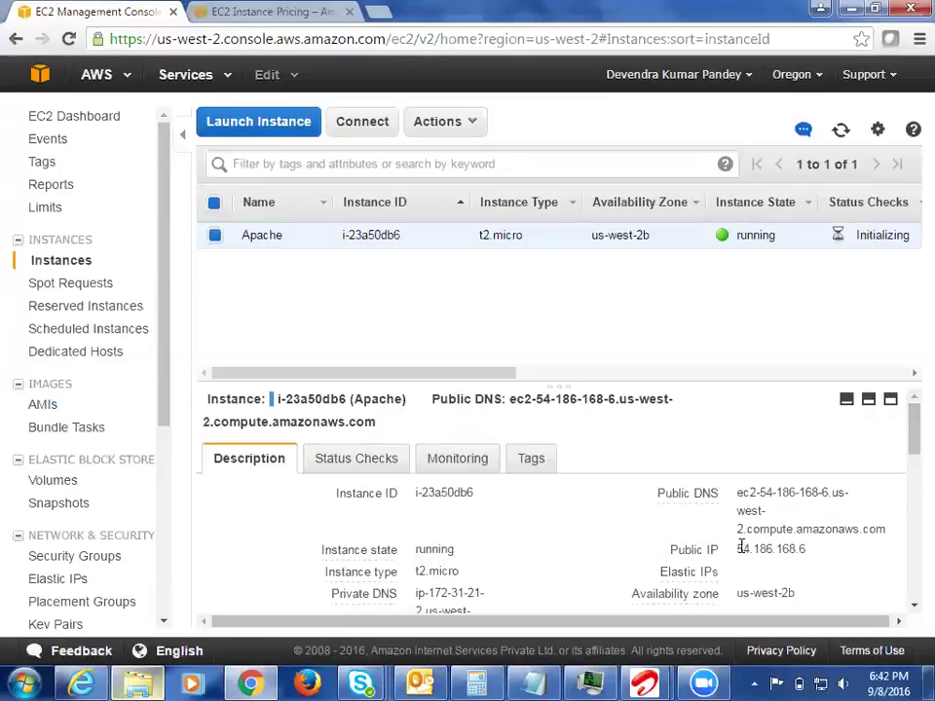
left_click_drag(738, 549, 811, 548)
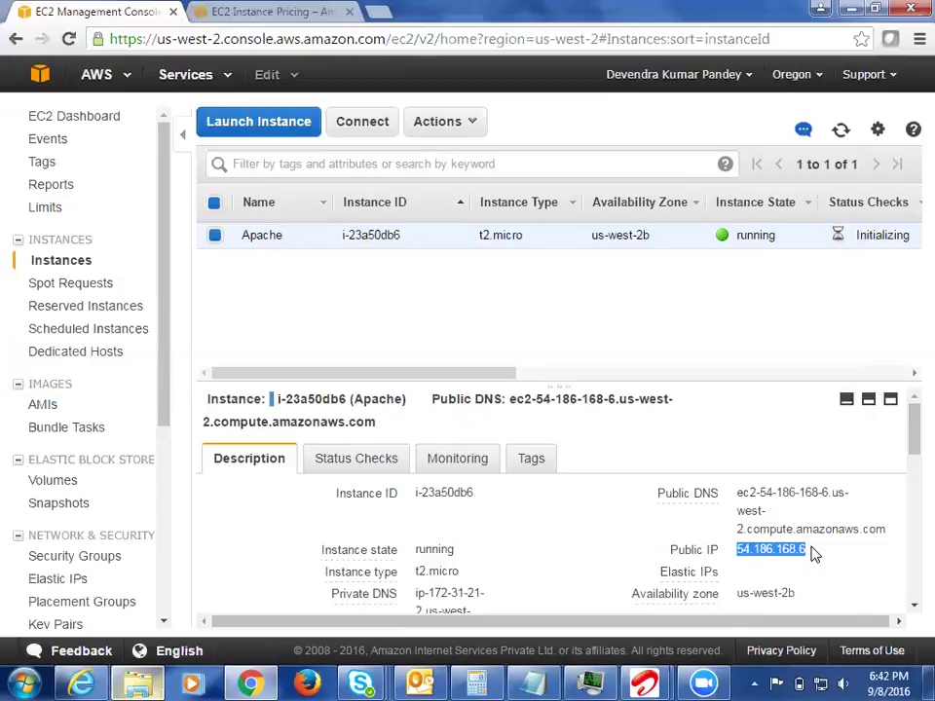
left_click(815, 554)
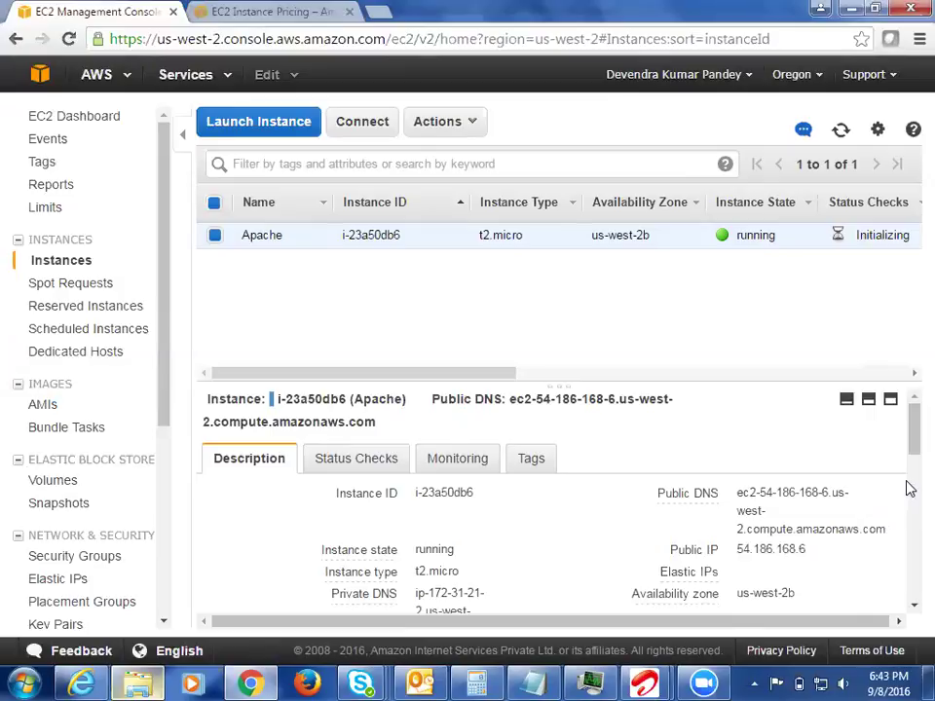
left_click_drag(909, 445, 907, 437)
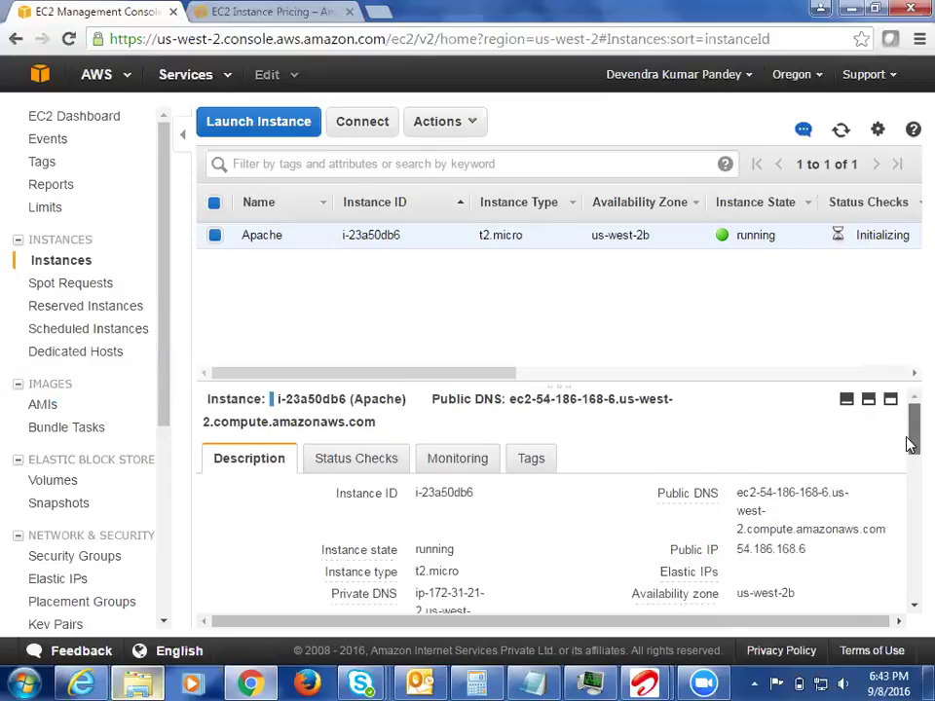
scroll(911, 444, "down", 1)
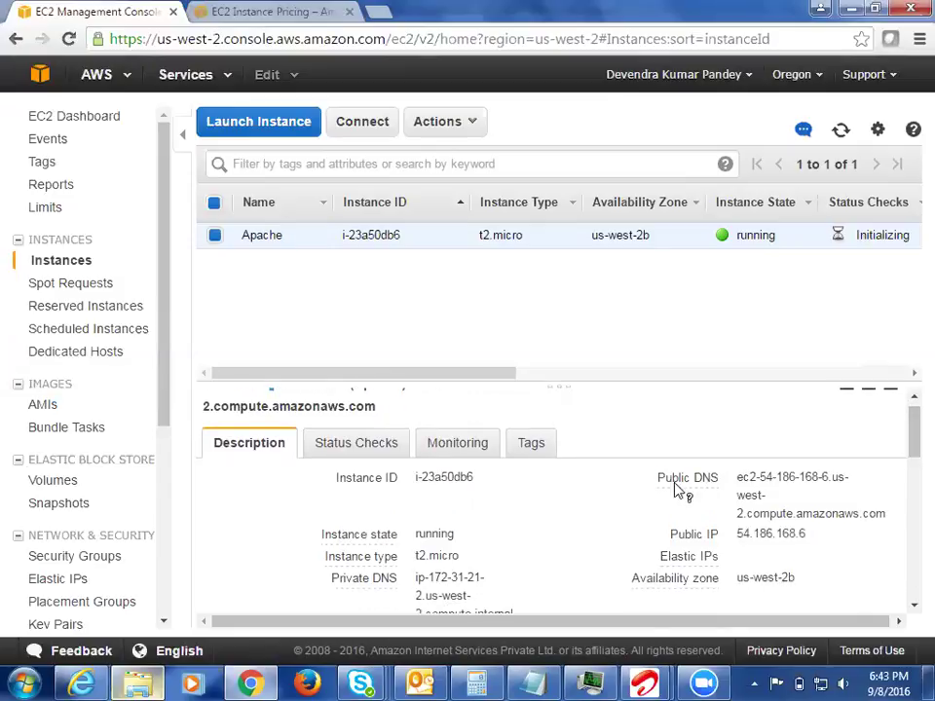
left_click_drag(678, 493, 779, 501)
left_click_drag(834, 548, 670, 534)
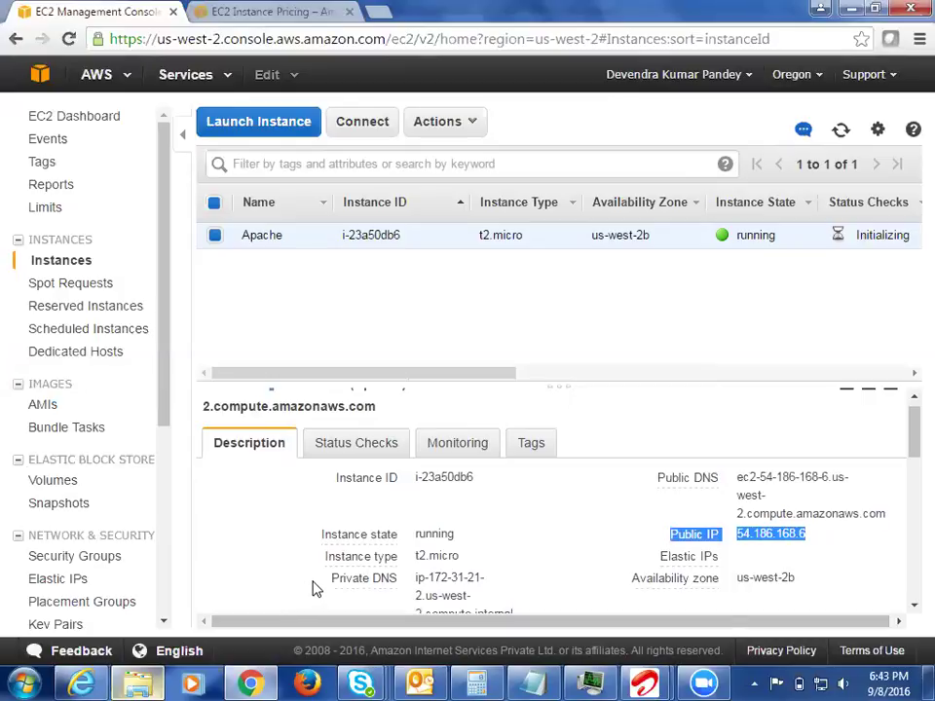
left_click(351, 582)
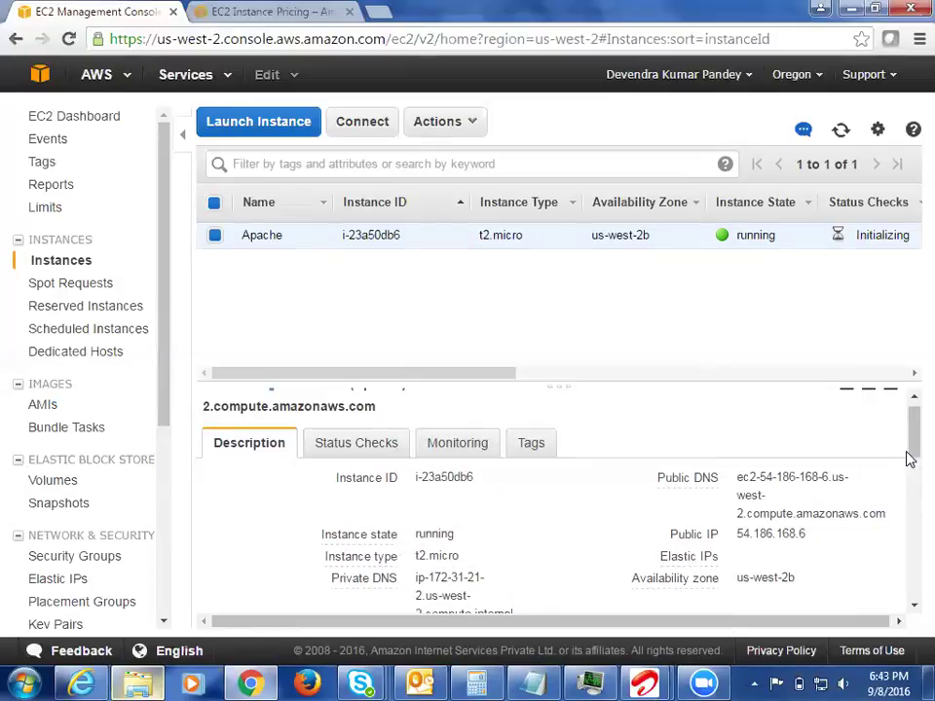
scroll(909, 454, "down", 1)
scroll(908, 454, "down", 1)
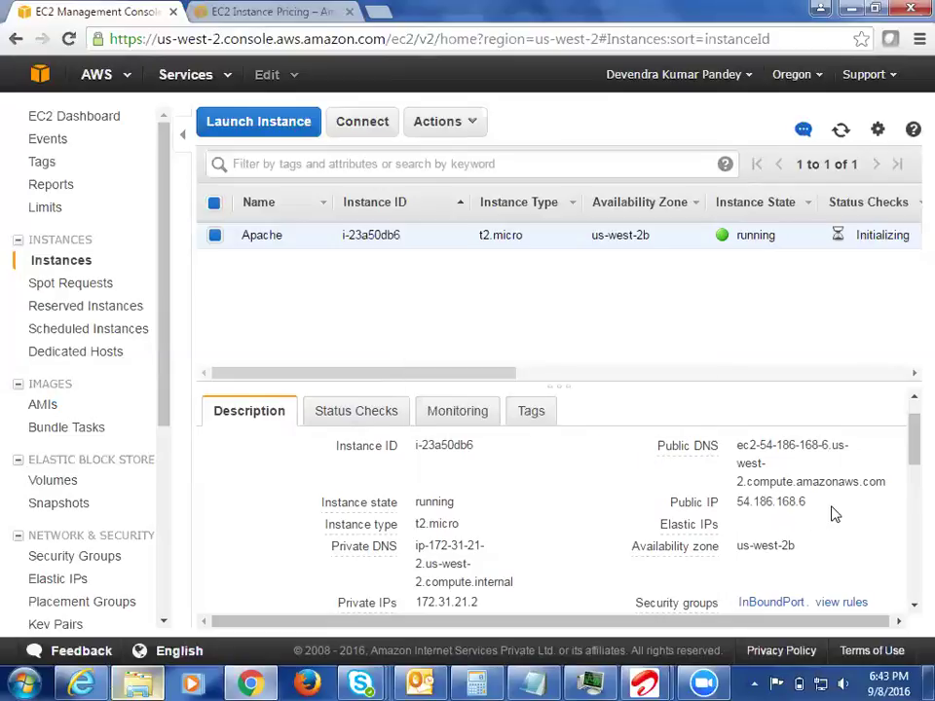
left_click_drag(835, 514, 869, 478)
left_click(670, 492)
left_click_drag(824, 506, 734, 515)
left_click(737, 517)
Allocate a new Elastic IP address and dismiss the allocation dialog.
left_click(67, 583)
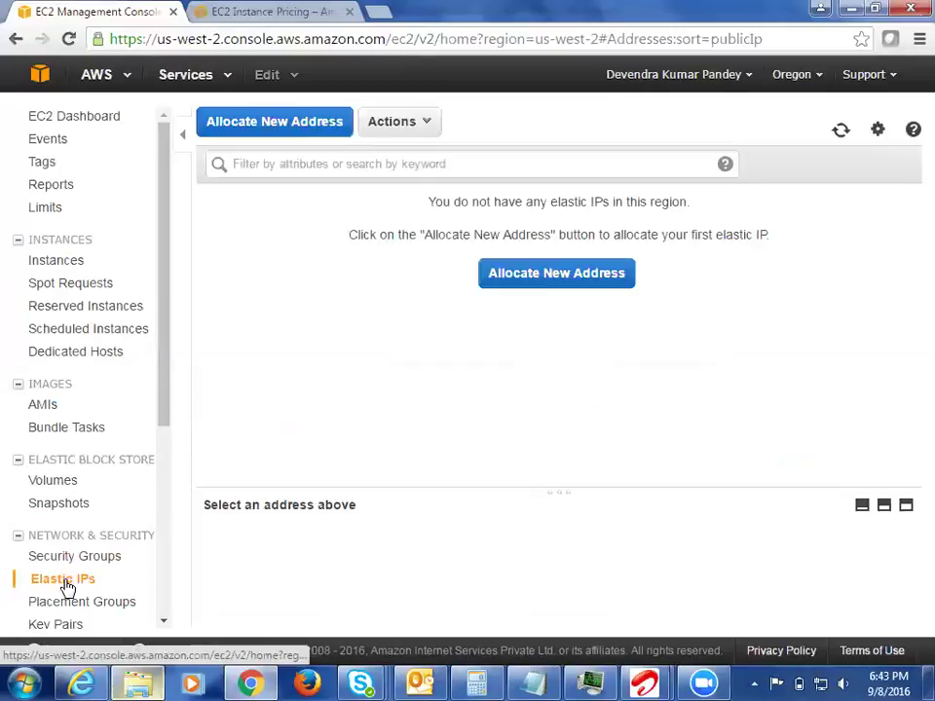
left_click(521, 279)
left_click(551, 412)
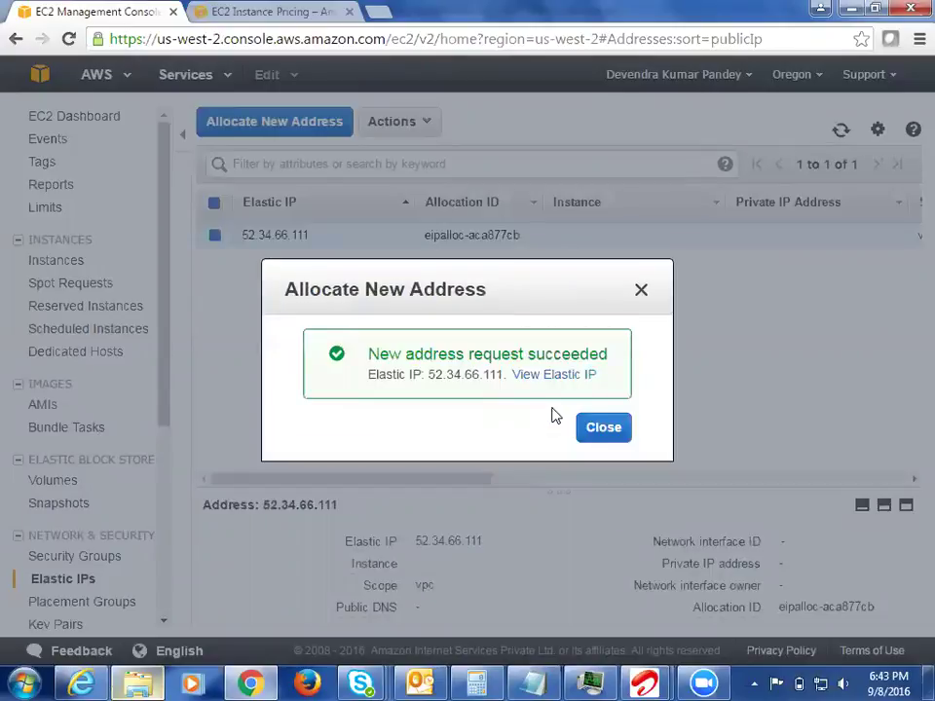
left_click(595, 428)
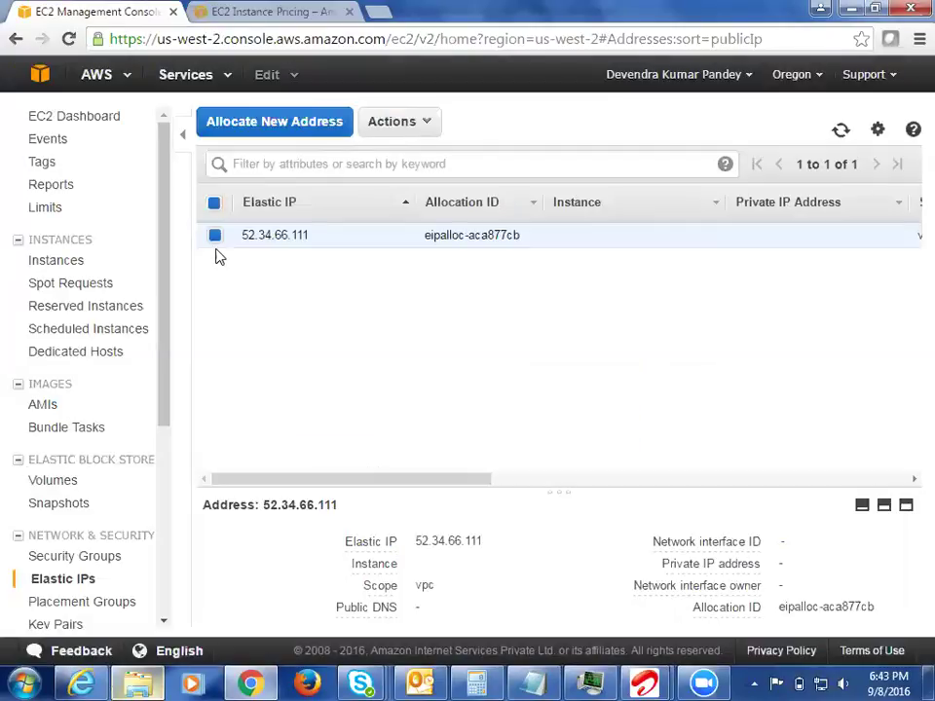
Associate the newly allocated Elastic IP address with the running Apache instance, leaving the network interface blank and Reassociation off.
left_click(417, 126)
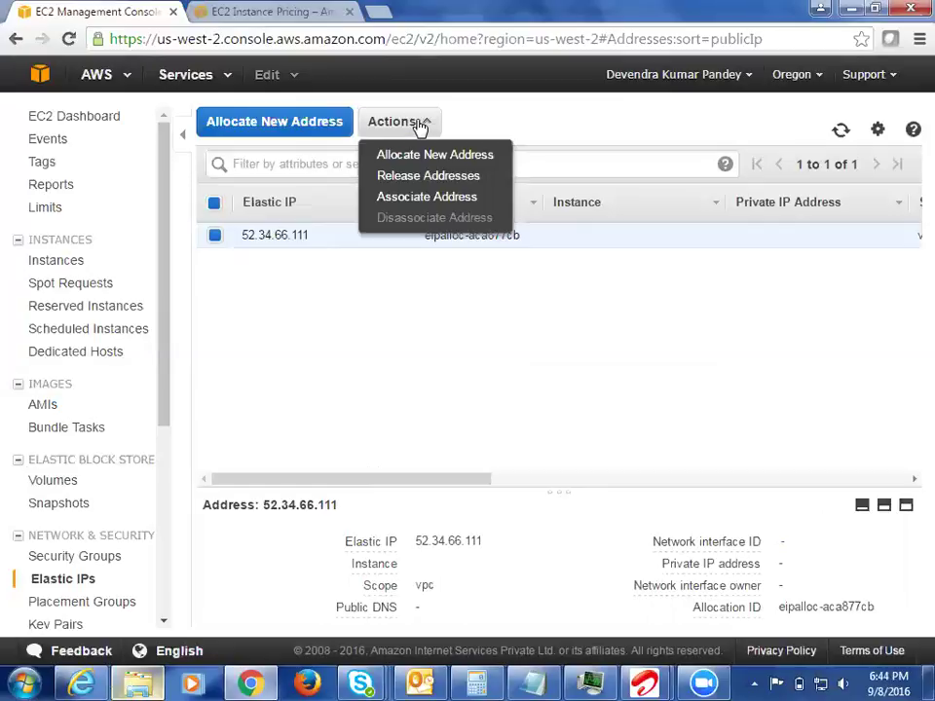
left_click(411, 200)
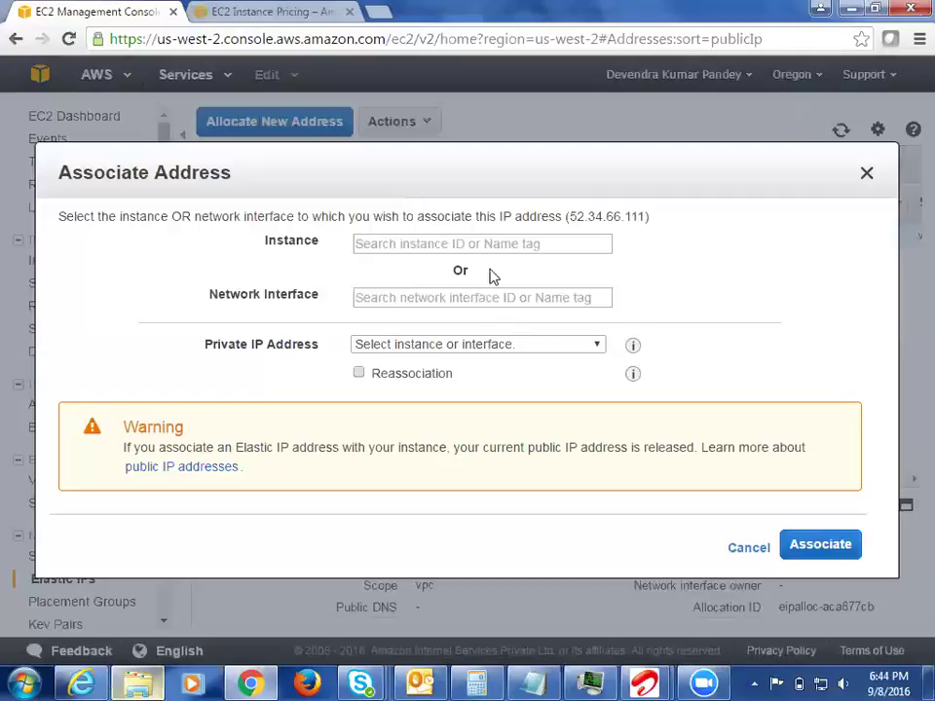
left_click(449, 346)
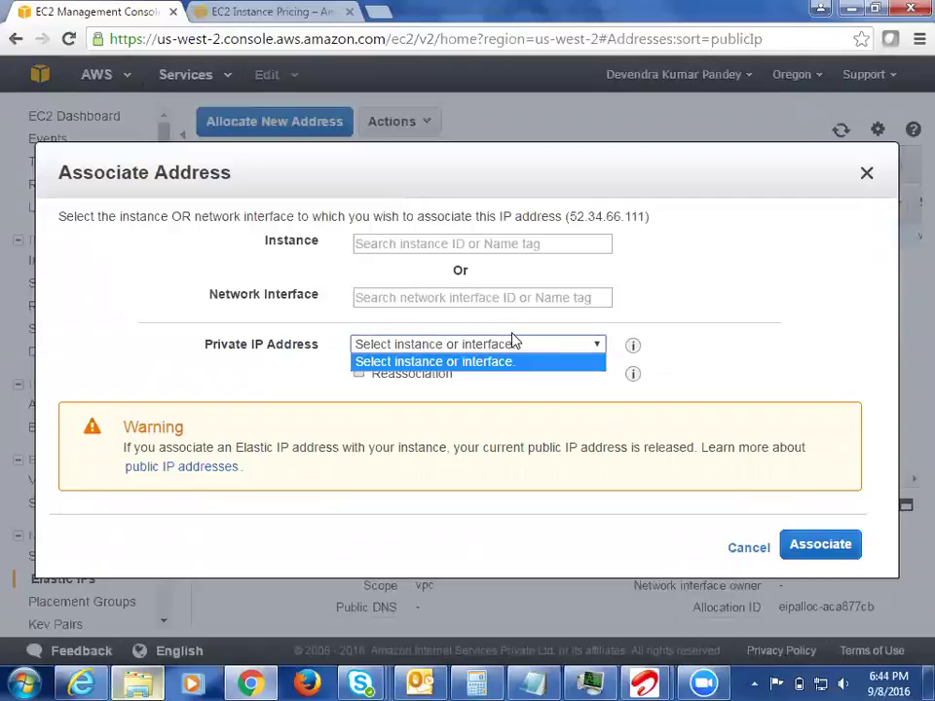
left_click(455, 241)
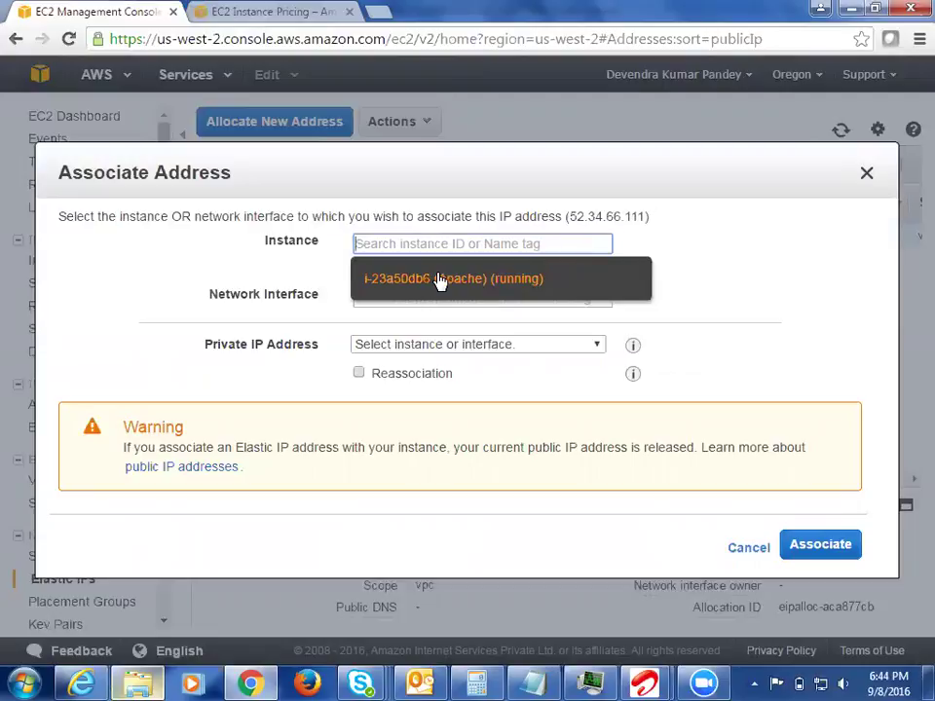
left_click(440, 280)
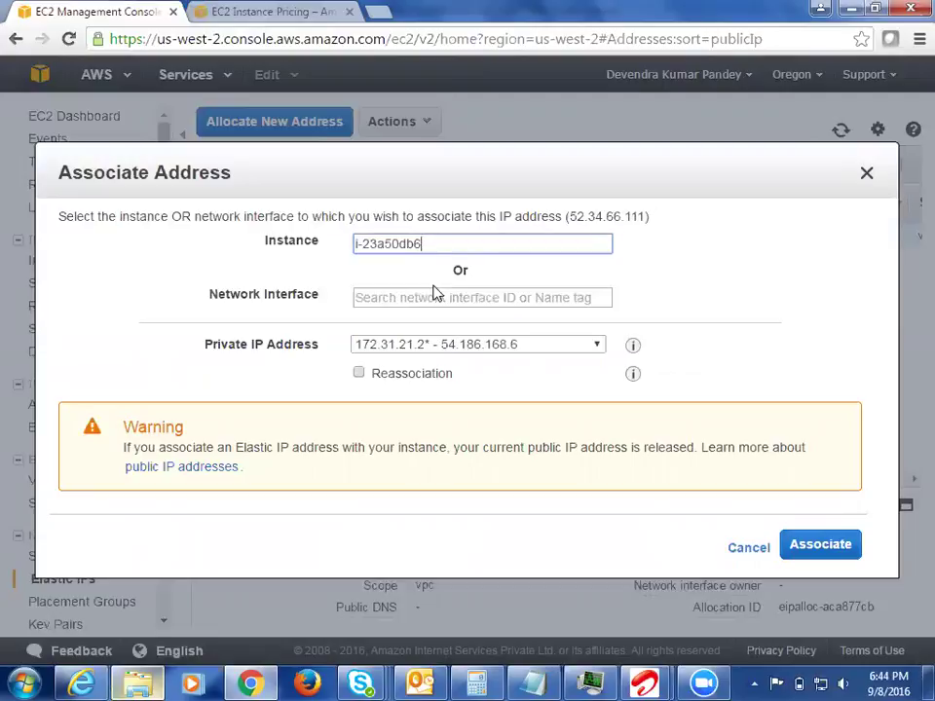
left_click(429, 296)
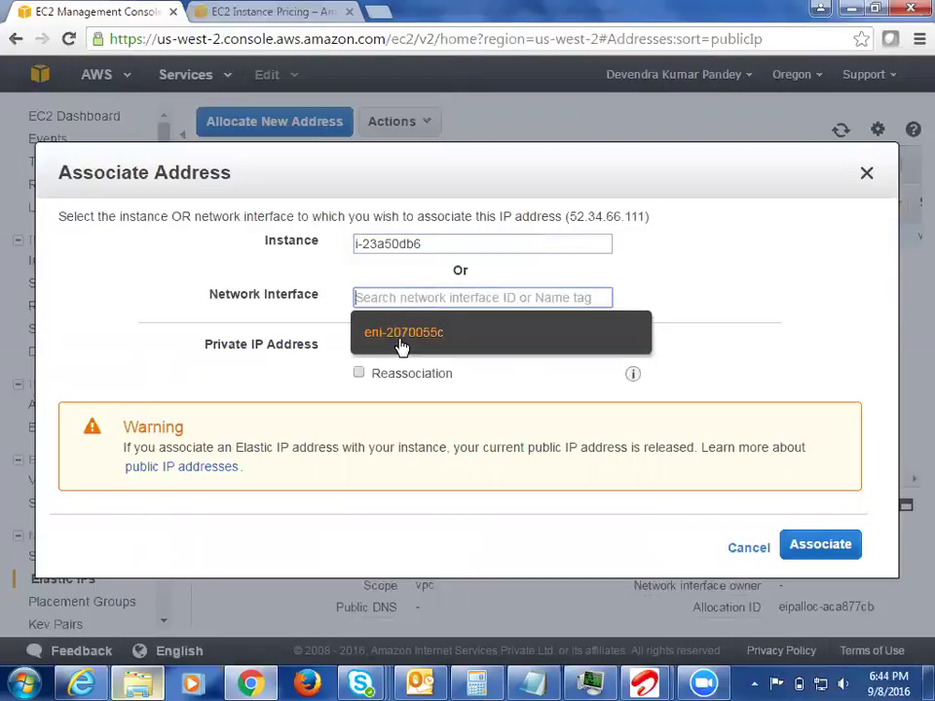
left_click(389, 276)
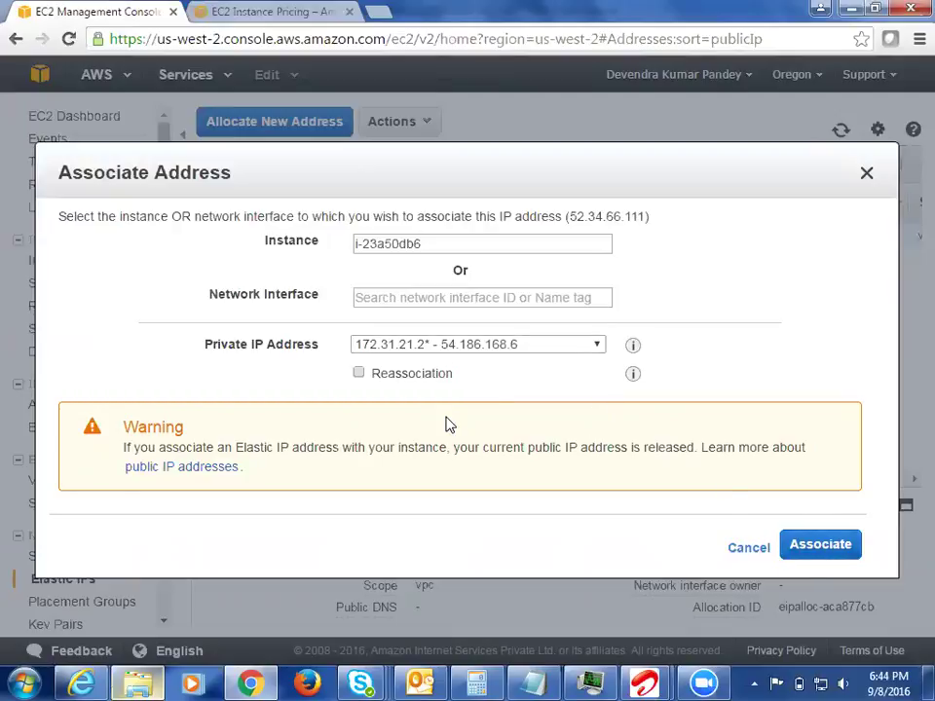
left_click(820, 545)
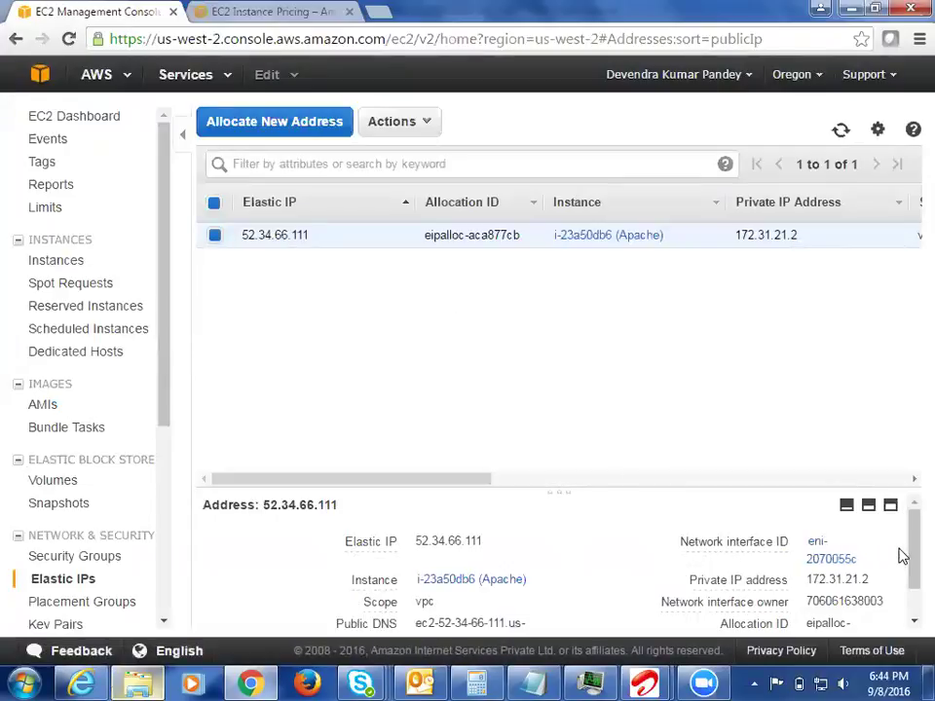
Check the Elastic IP's association details and the public IP and Elastic IPs entries in the Apache instance's description.
mouse_move(907, 546)
left_mouse_down()
mouse_move(908, 570)
mouse_move(907, 532)
left_mouse_up()
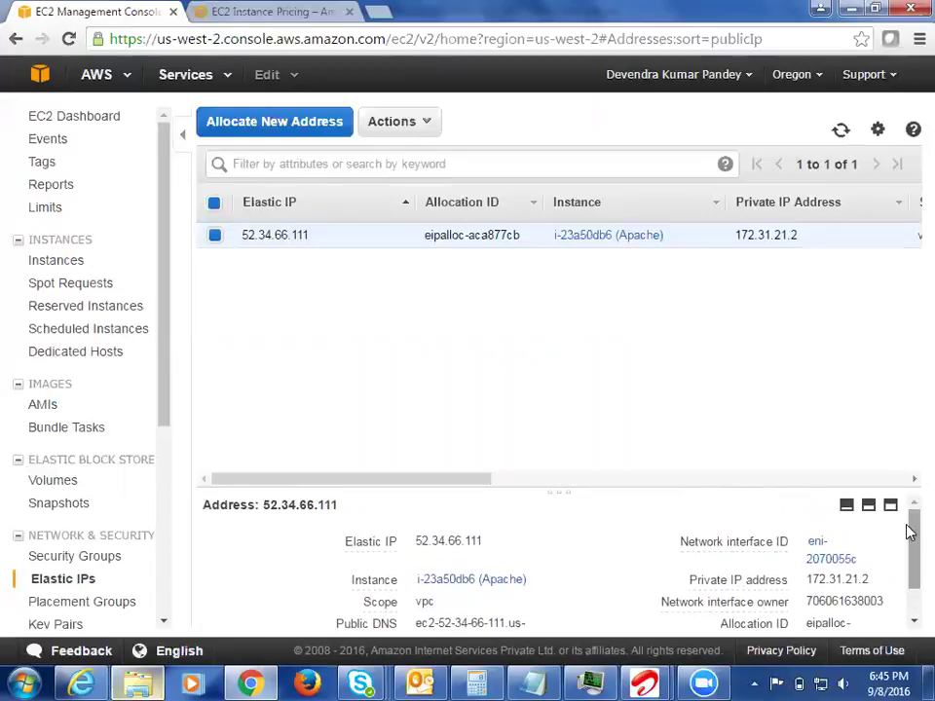
left_click(61, 271)
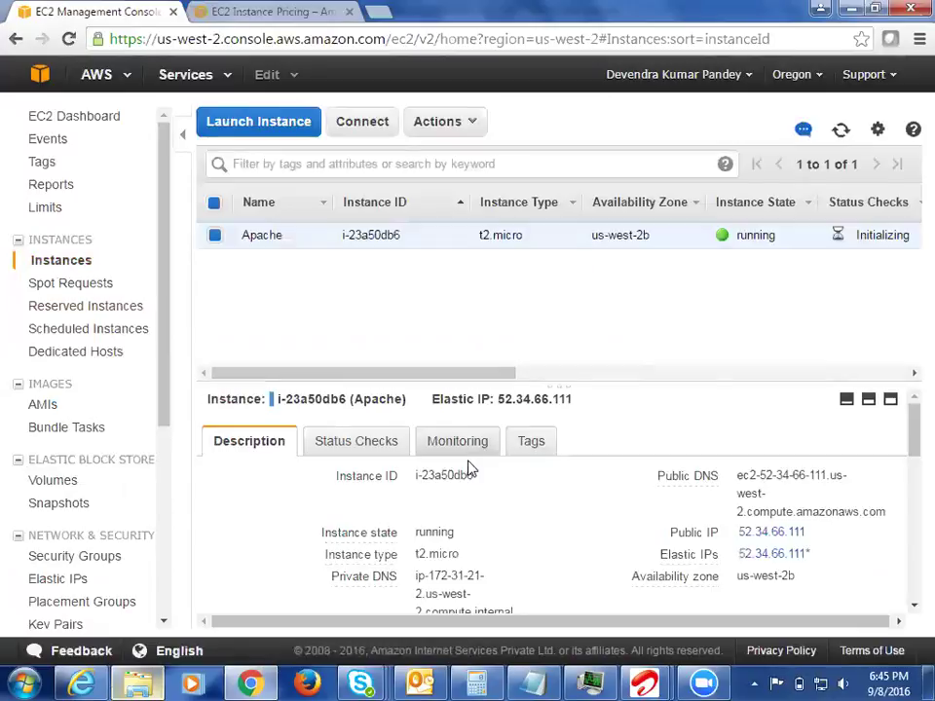
left_click_drag(468, 570, 421, 592)
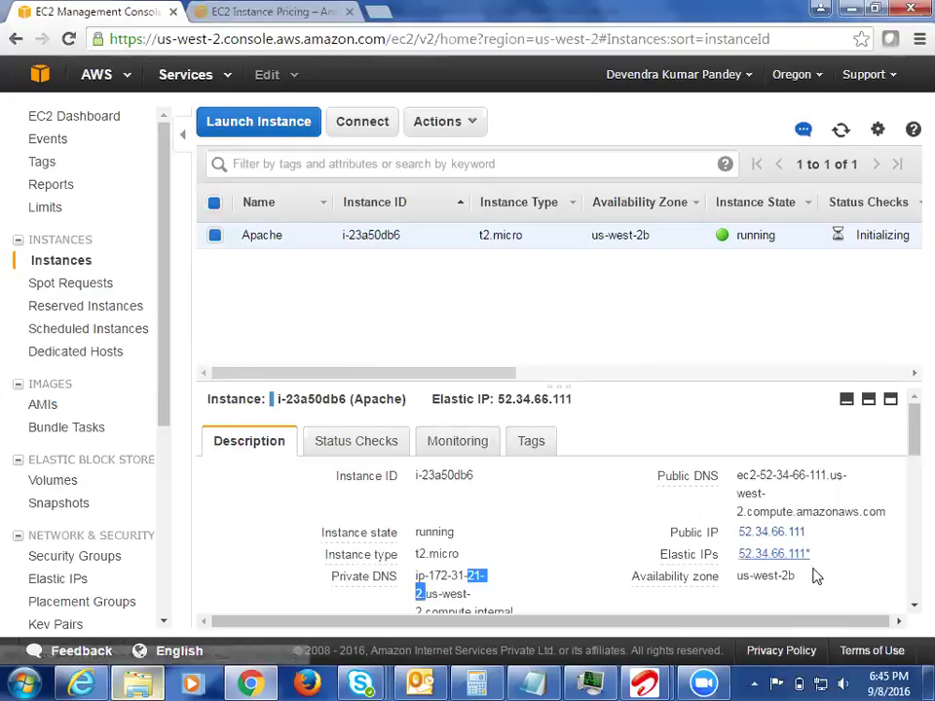
left_click_drag(812, 554, 660, 531)
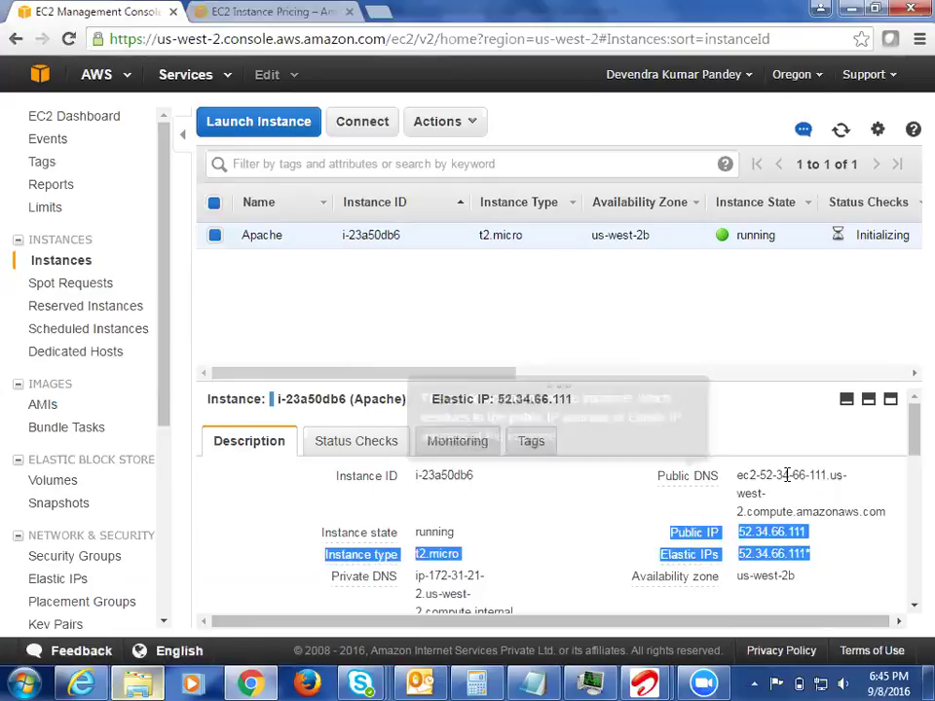
Check the public DNS entry of the running Apache instance and stop the instance.
left_click(803, 511)
left_click_drag(895, 517, 839, 510)
left_click(839, 509)
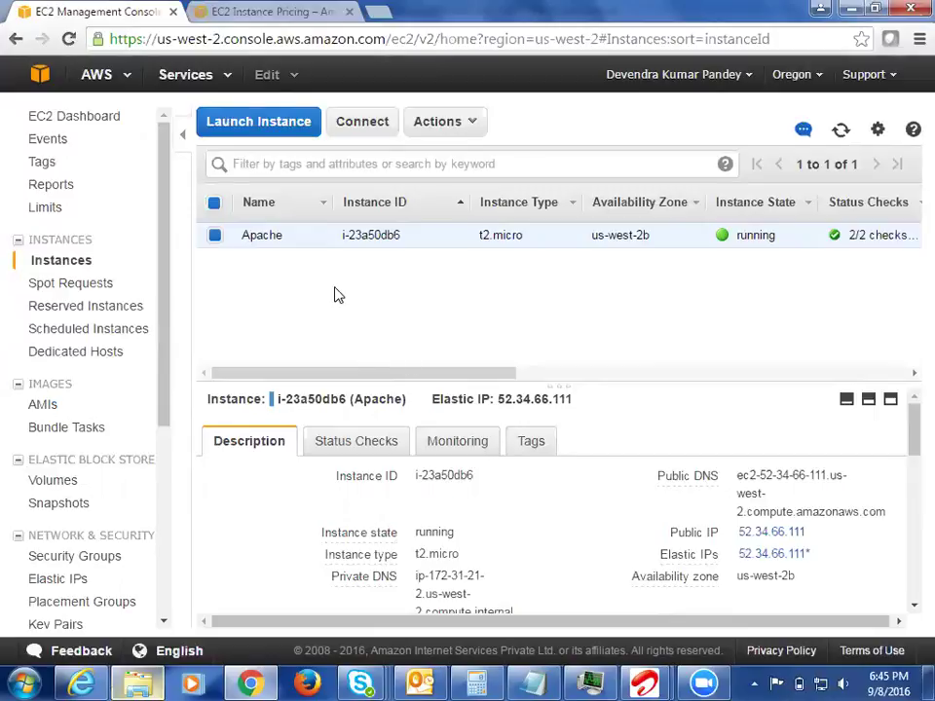
right_click(288, 241)
mouse_move(338, 323)
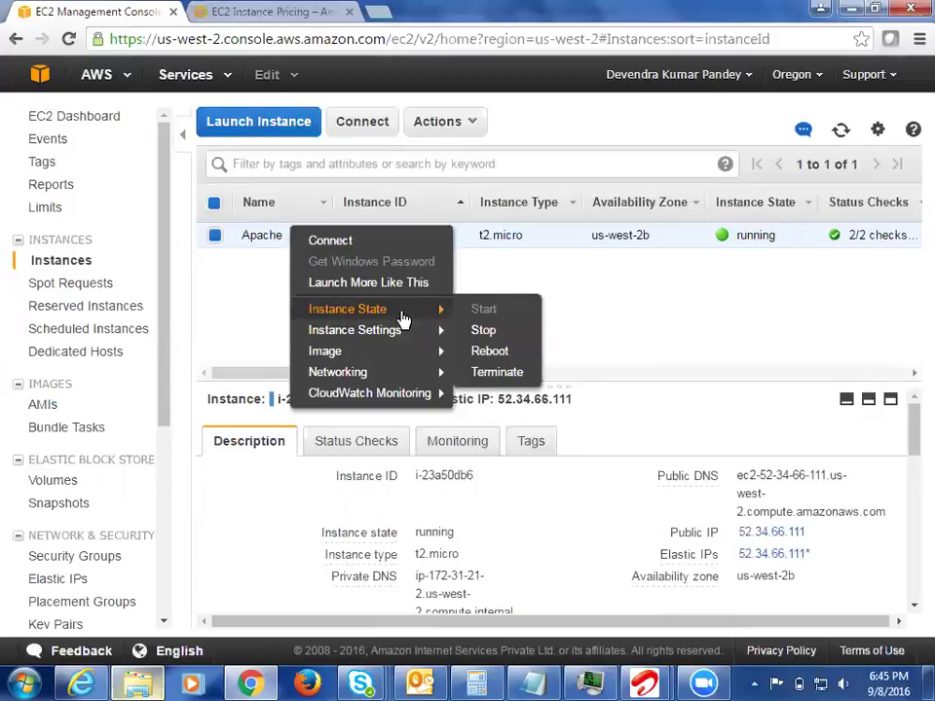
left_click(485, 335)
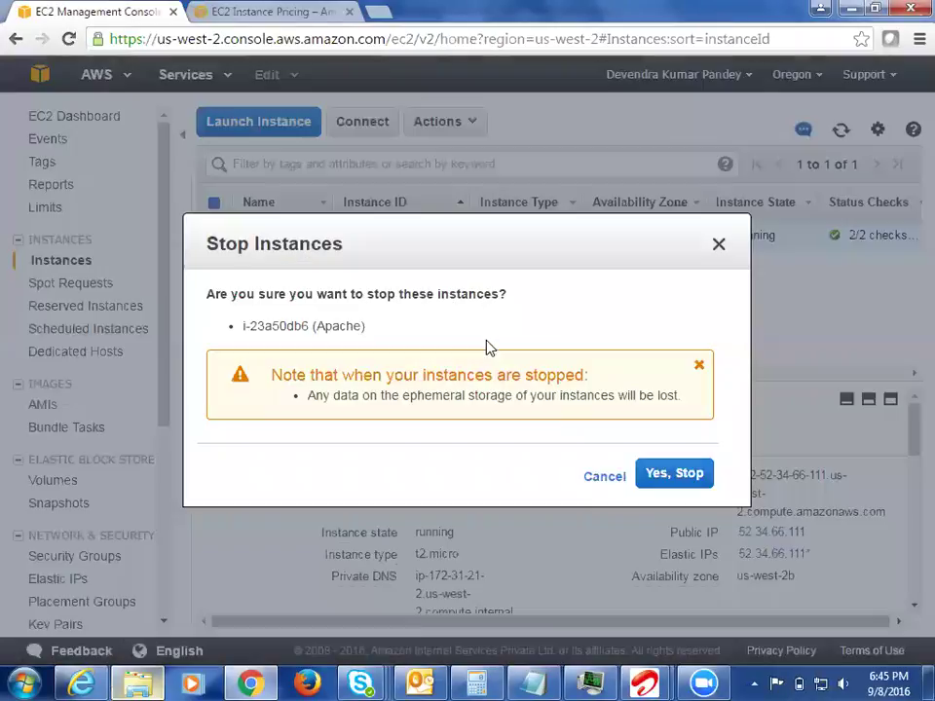
left_click(671, 477)
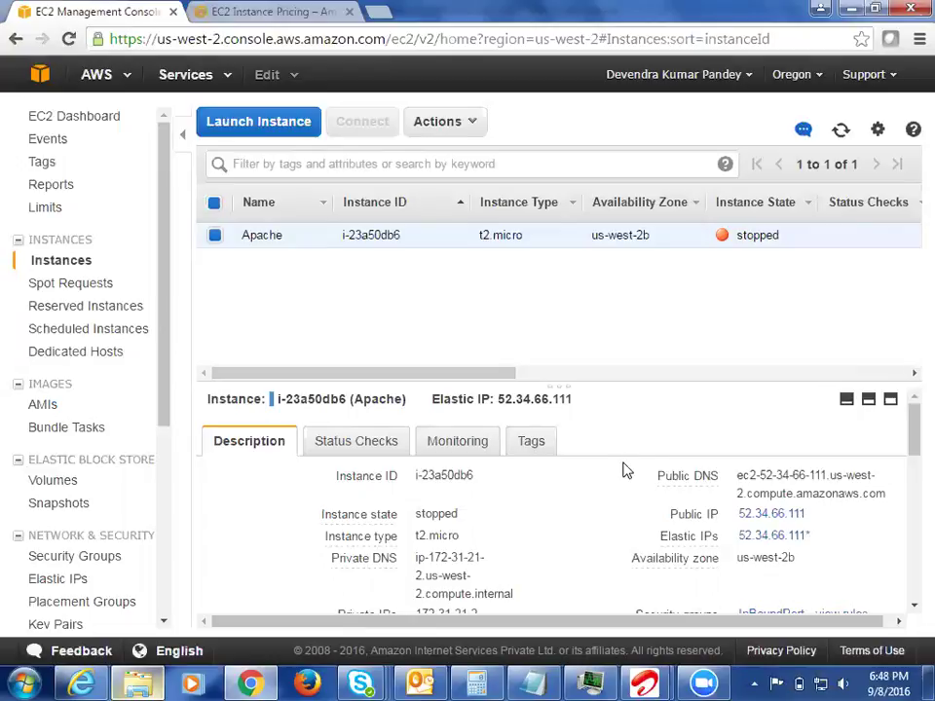
Examine the volume, the stopped Apache instance's address entries and available actions, and the Elastic IP's association.
mouse_move(912, 442)
left_mouse_down()
mouse_move(911, 604)
mouse_move(909, 446)
left_mouse_up()
left_click(79, 481)
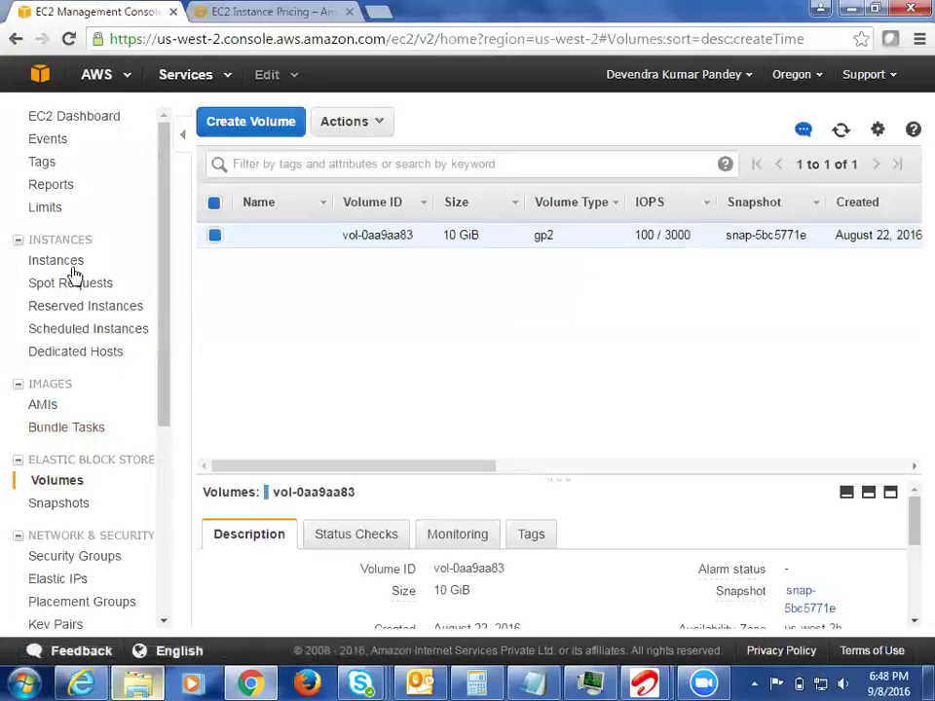
left_click(71, 263)
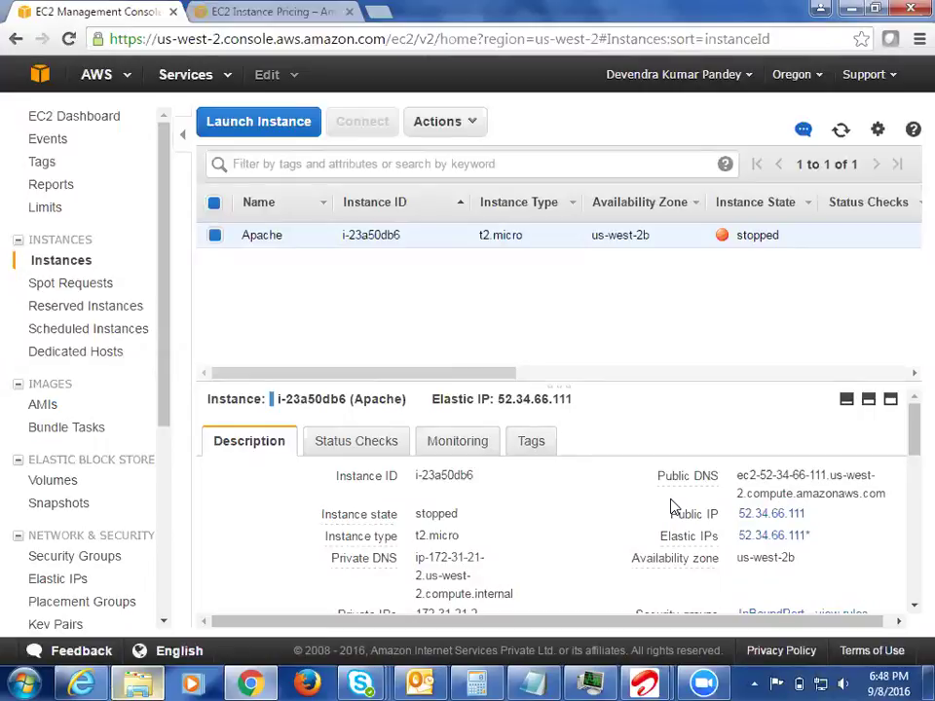
mouse_move(694, 503)
right_click(274, 240)
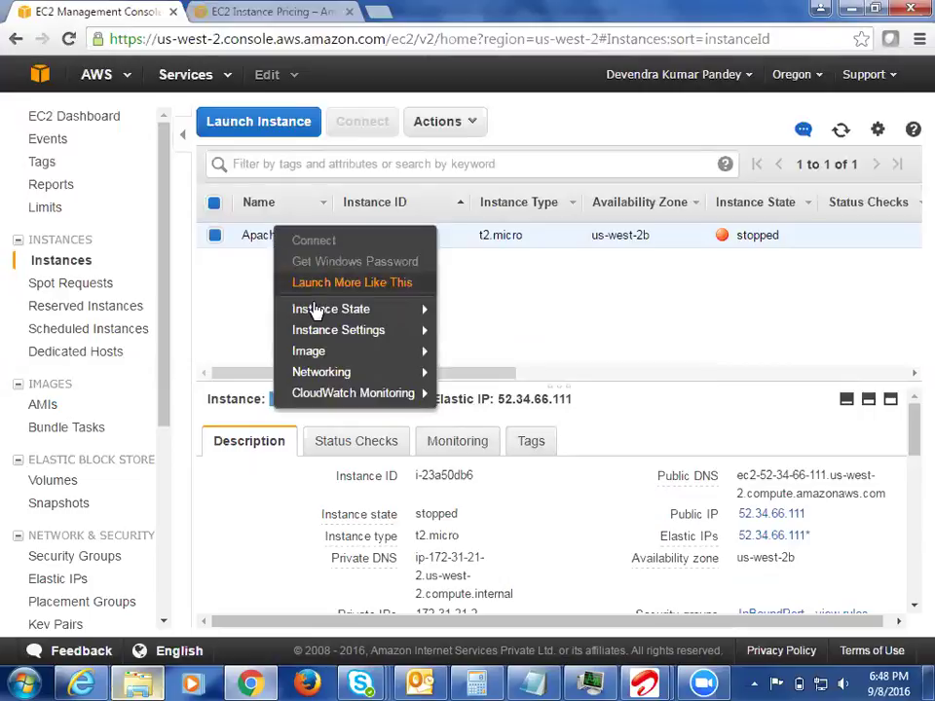
mouse_move(316, 311)
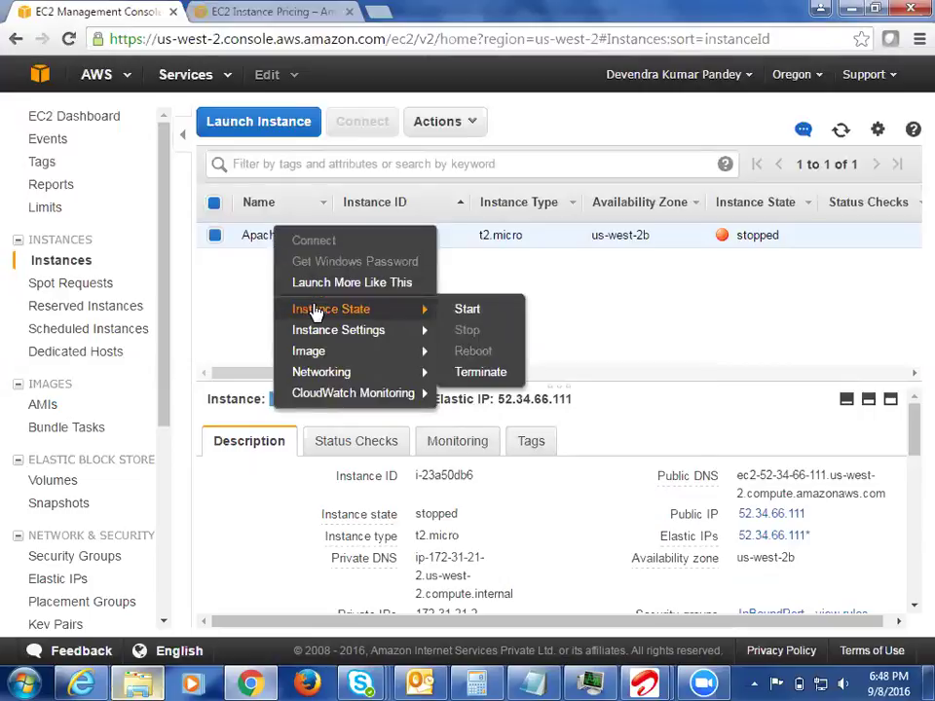
mouse_move(309, 351)
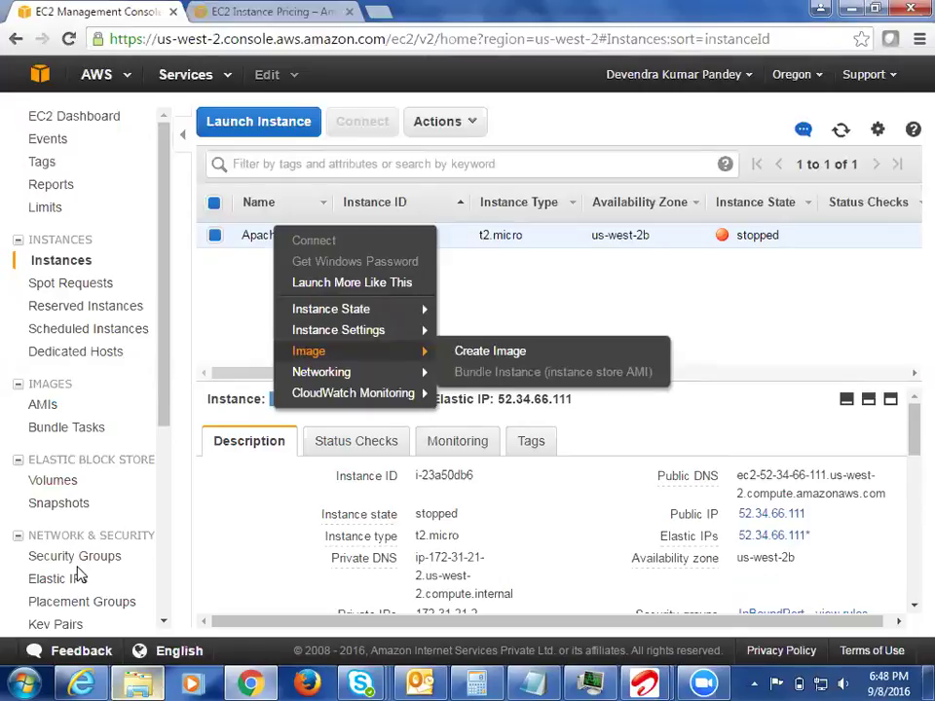
left_click(76, 582)
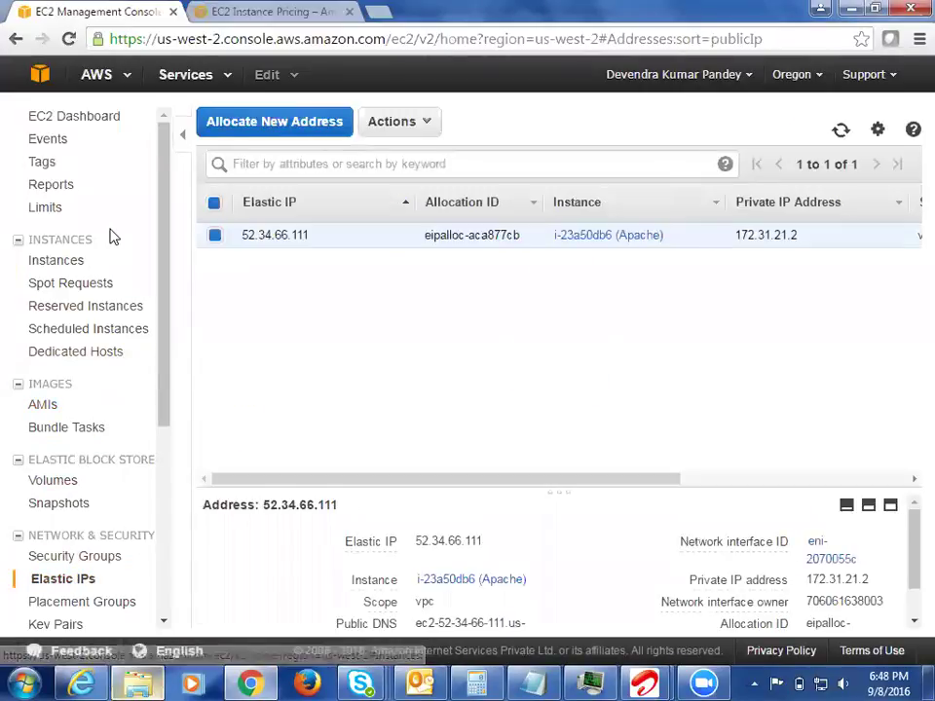
left_click(72, 264)
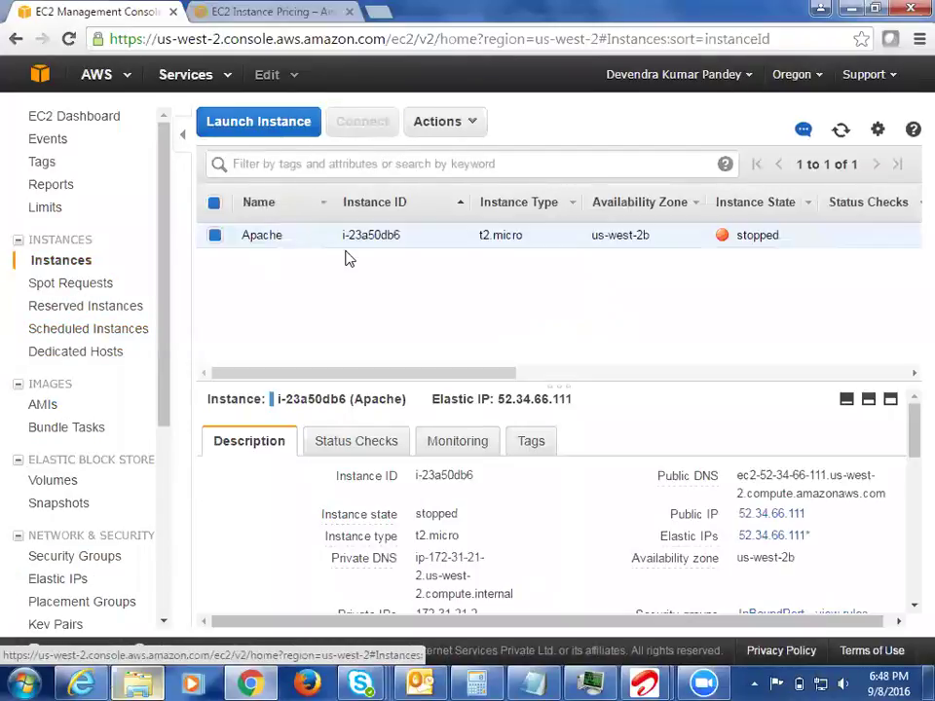
Start the stopped Apache instance again.
right_click(276, 238)
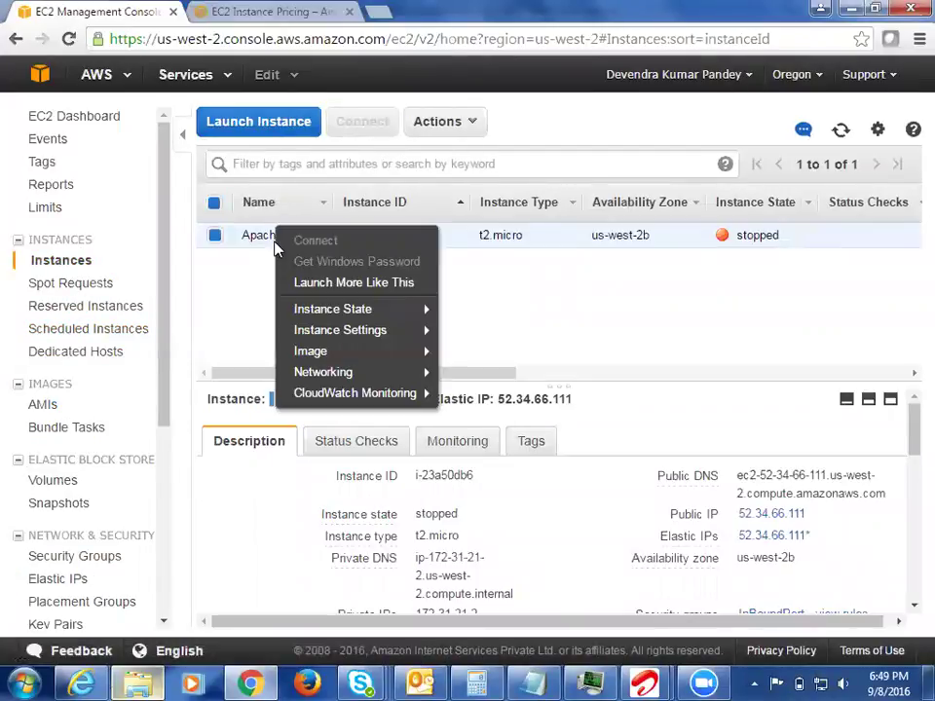
mouse_move(322, 310)
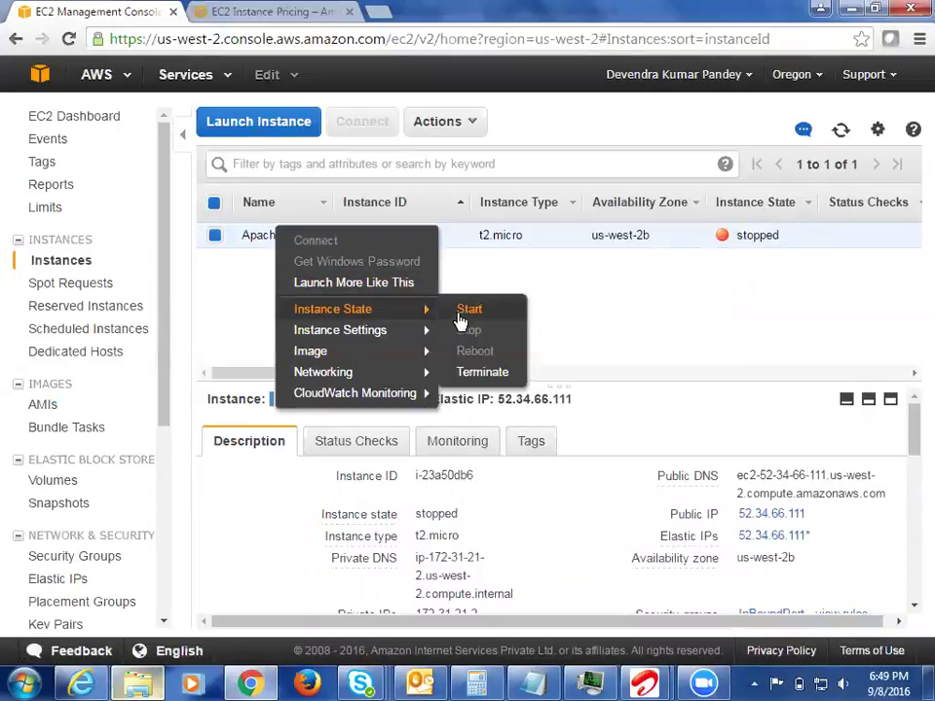
left_click(463, 310)
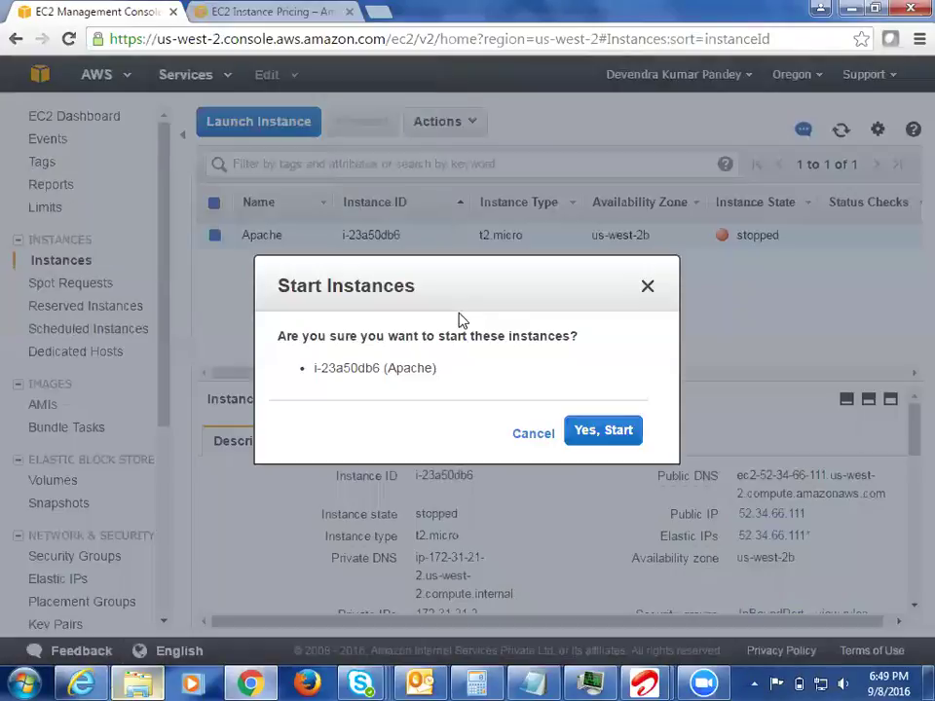
left_click(605, 431)
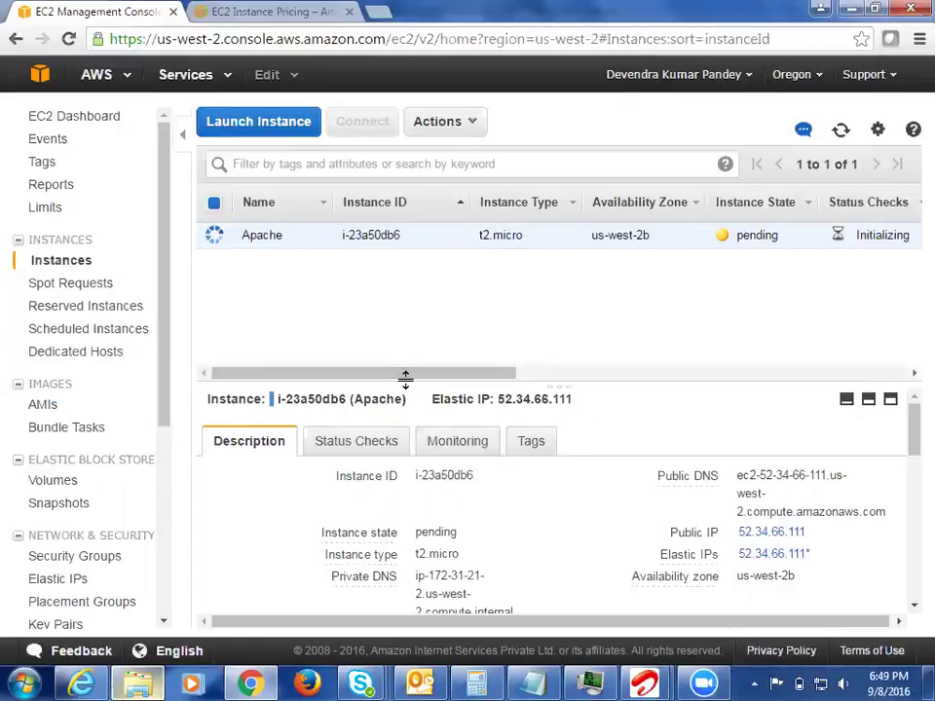
left_click_drag(418, 378, 322, 378)
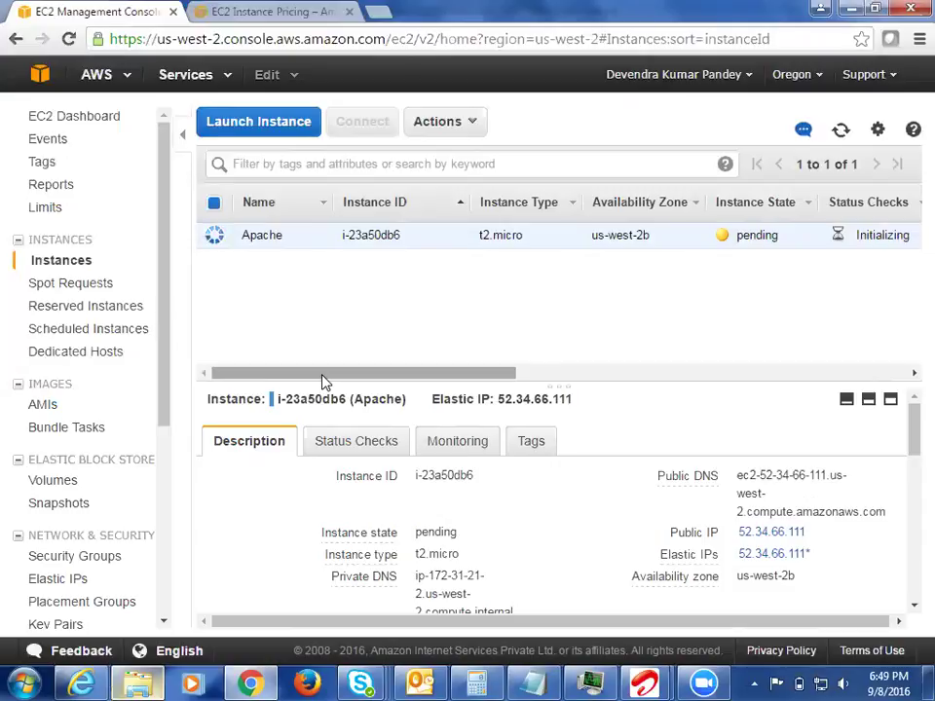
Review the Billing & Cost Management dashboard and return to the list of running EC2 instances.
left_click(745, 78)
left_click(687, 157)
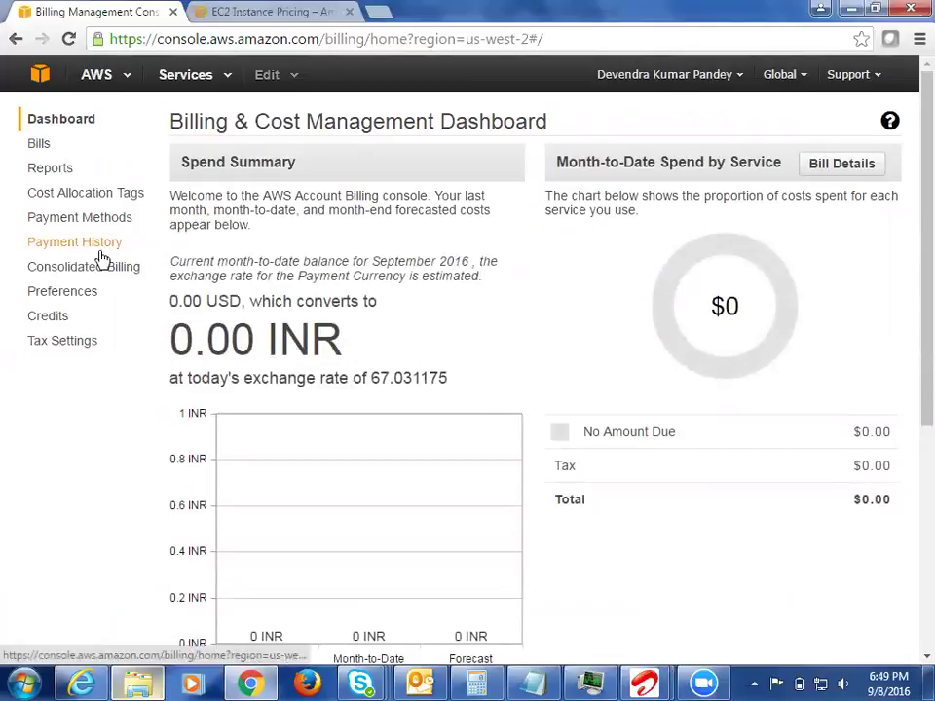
left_click(40, 90)
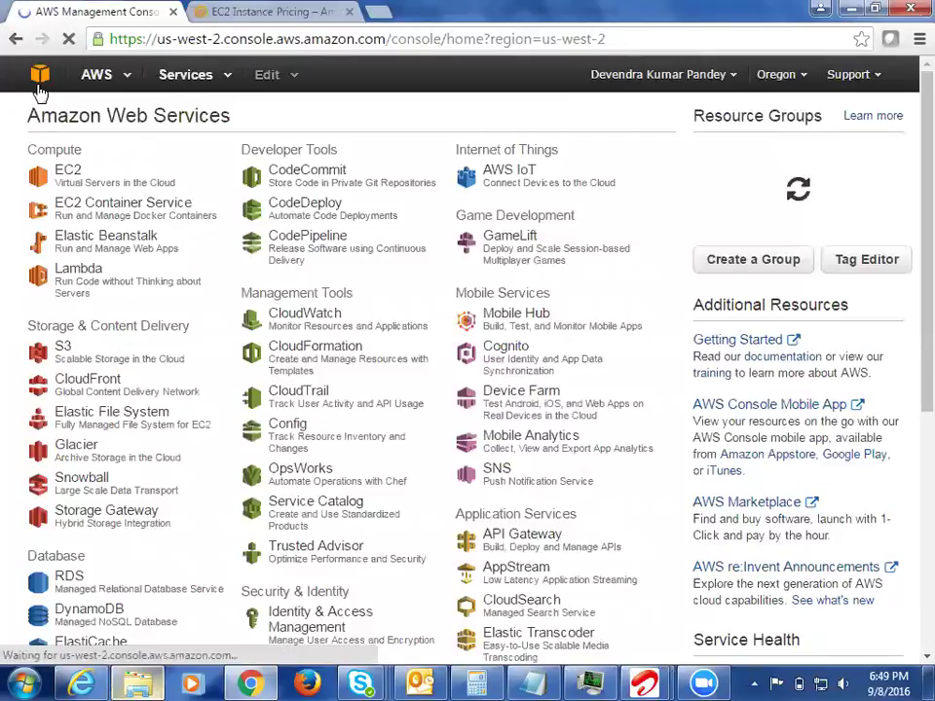
left_click(78, 192)
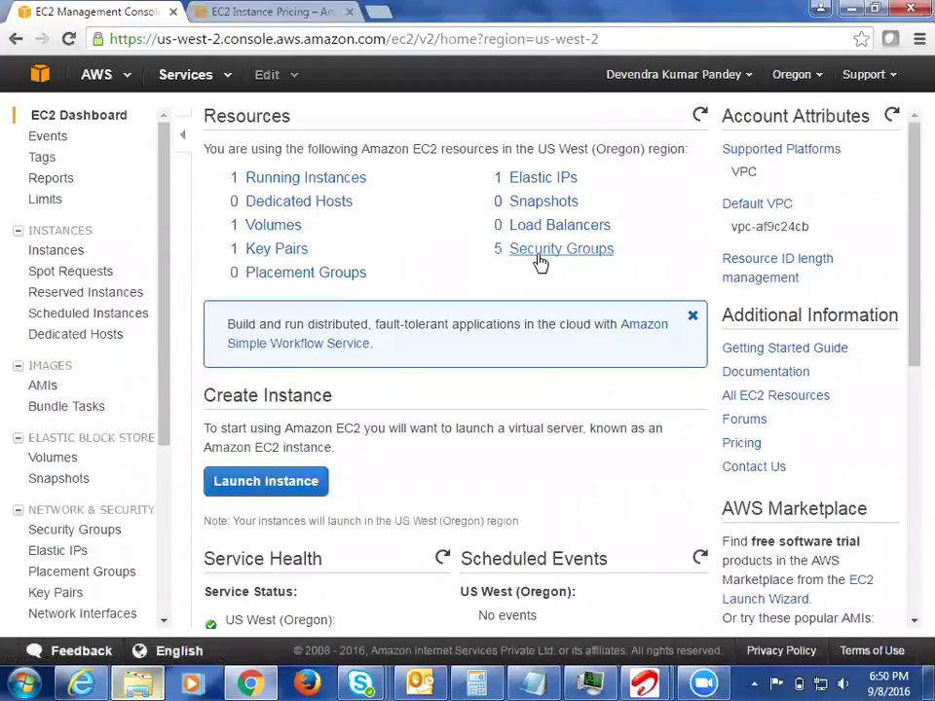
left_click(312, 183)
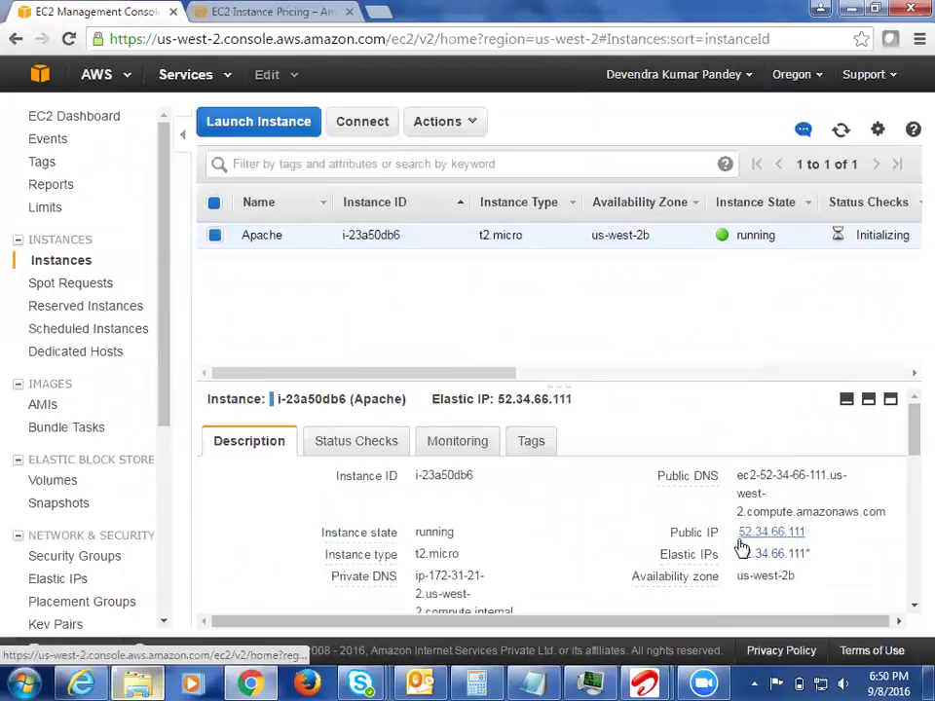
Disassociate the Elastic IP address from the Apache instance.
left_click(42, 584)
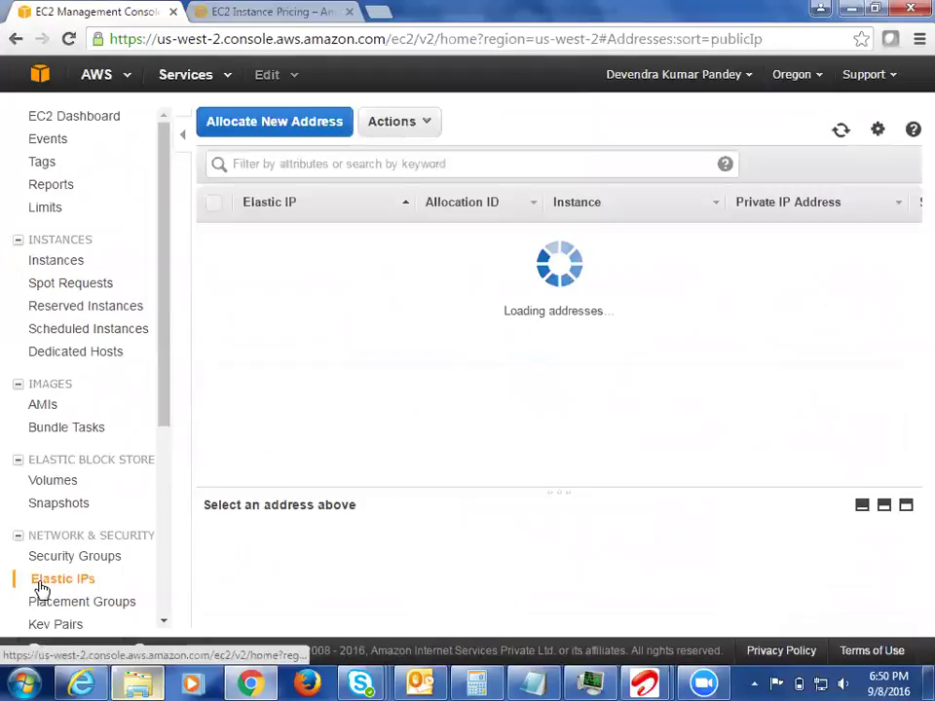
left_click(406, 124)
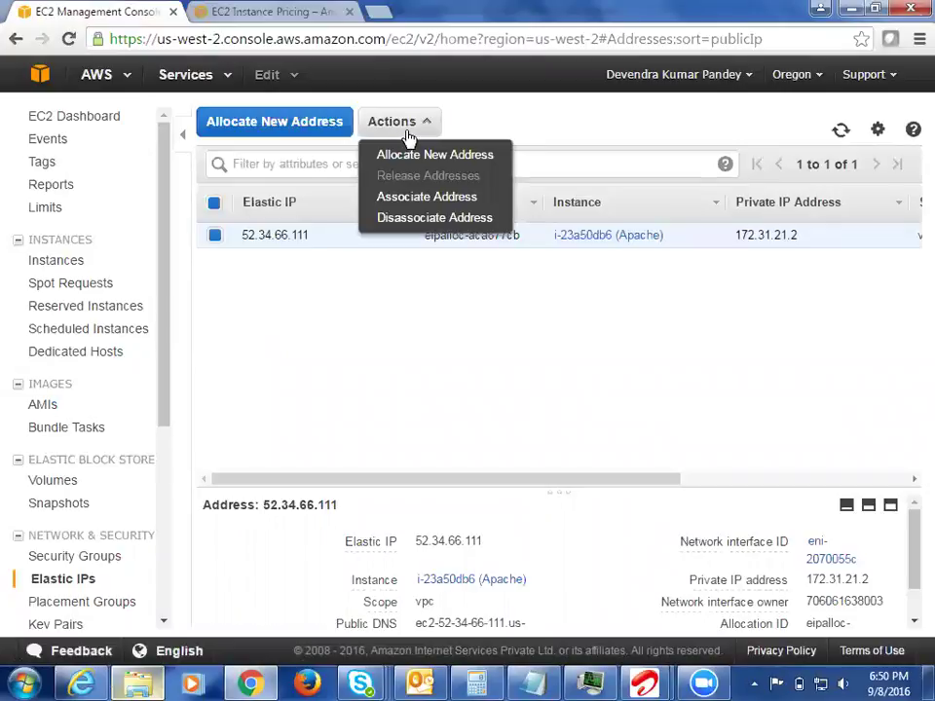
left_click(408, 219)
left_click(596, 440)
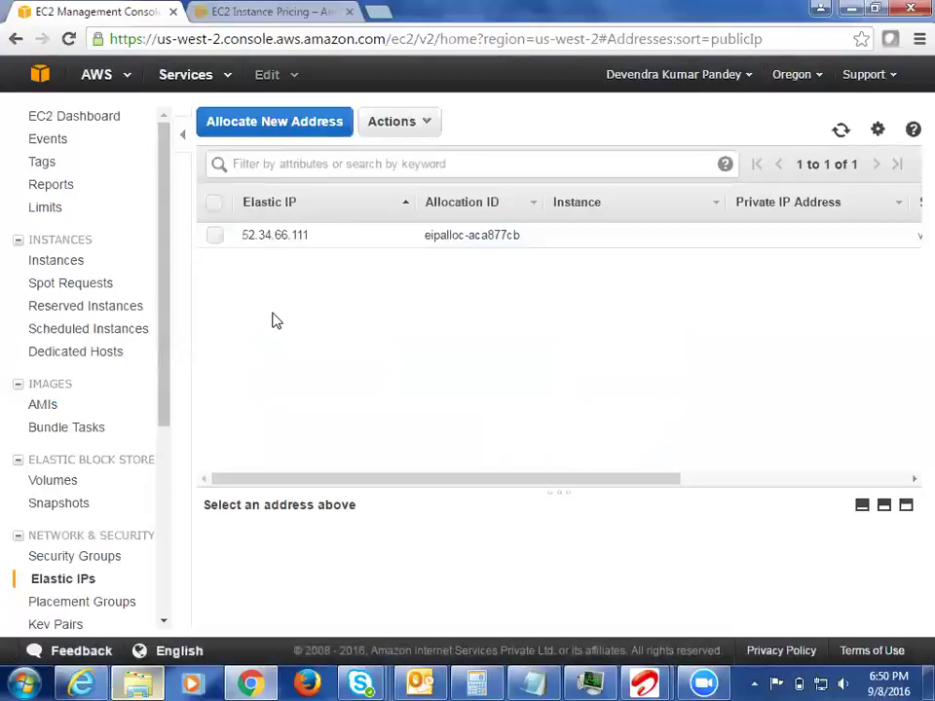
Check the actions available for the disassociated Elastic IP and the Apache instance's public IP and Elastic IPs entries.
left_click(216, 237)
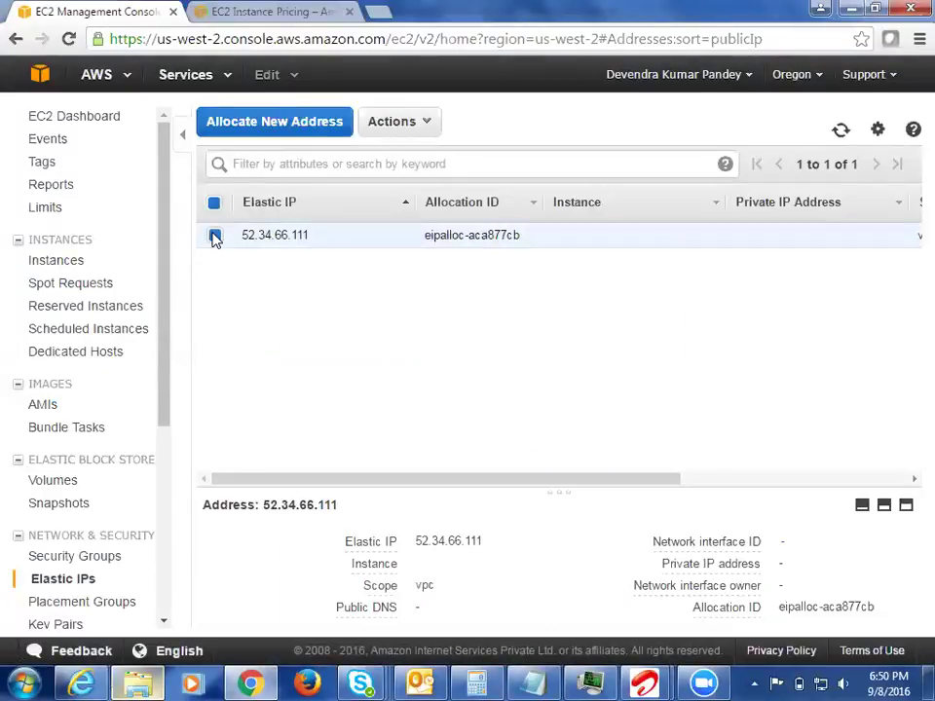
left_click(389, 131)
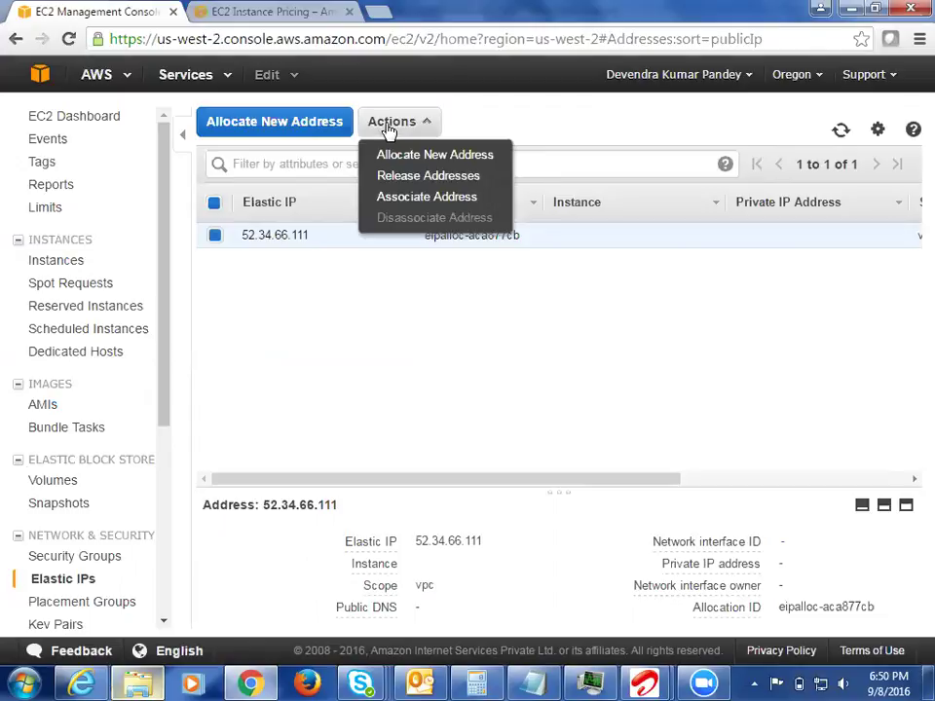
left_click(302, 287)
double_click(305, 235)
right_click(304, 236)
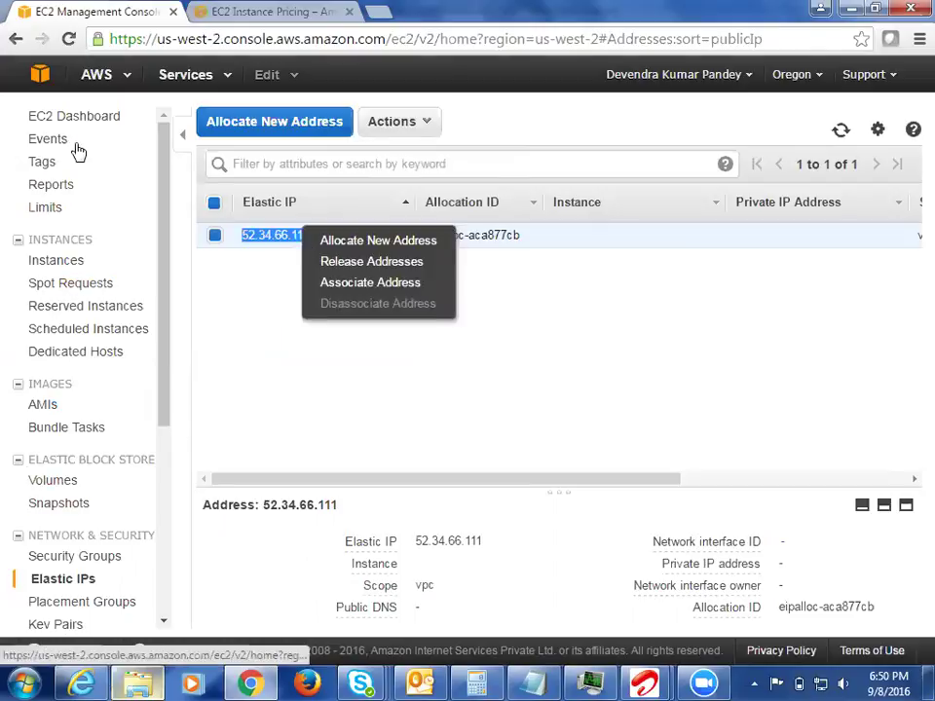
left_click(51, 261)
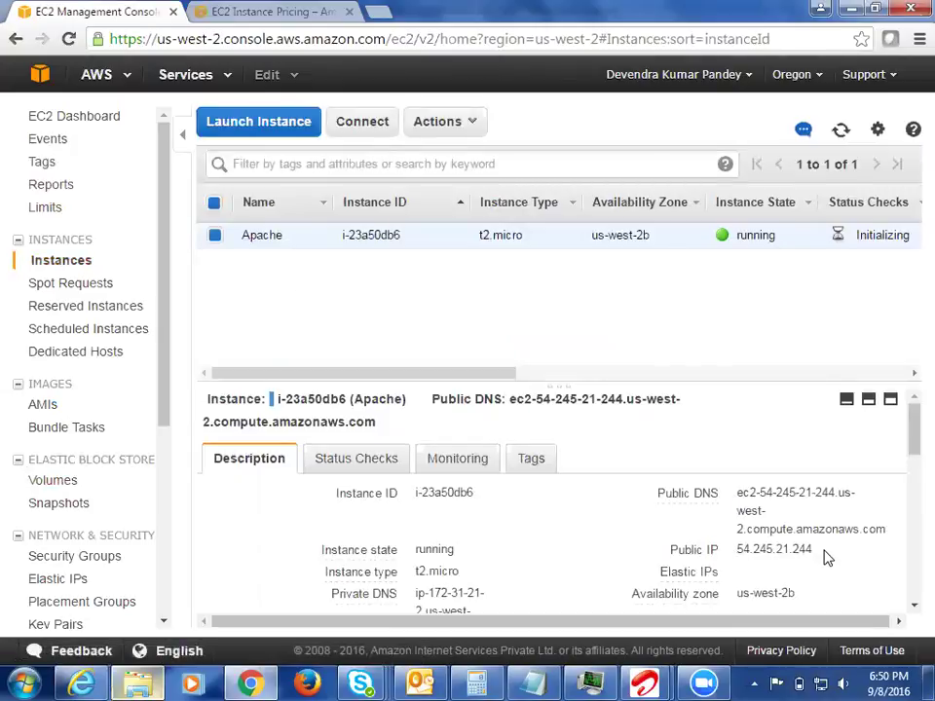
Stop the Apache instance that no longer has an Elastic IP.
right_click(292, 237)
mouse_move(431, 311)
left_click(475, 330)
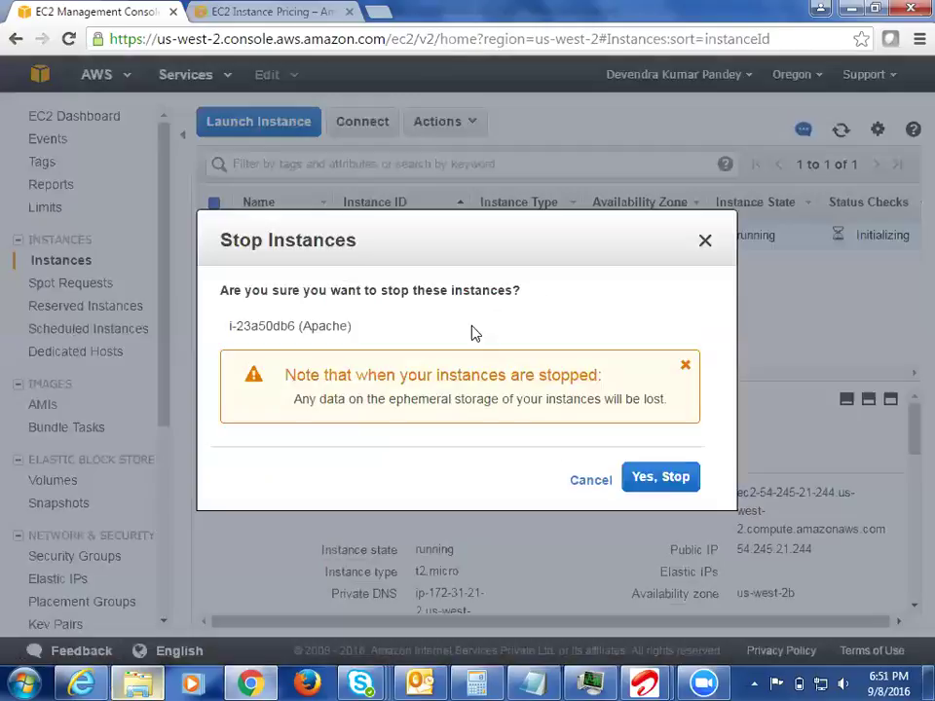
left_click(650, 477)
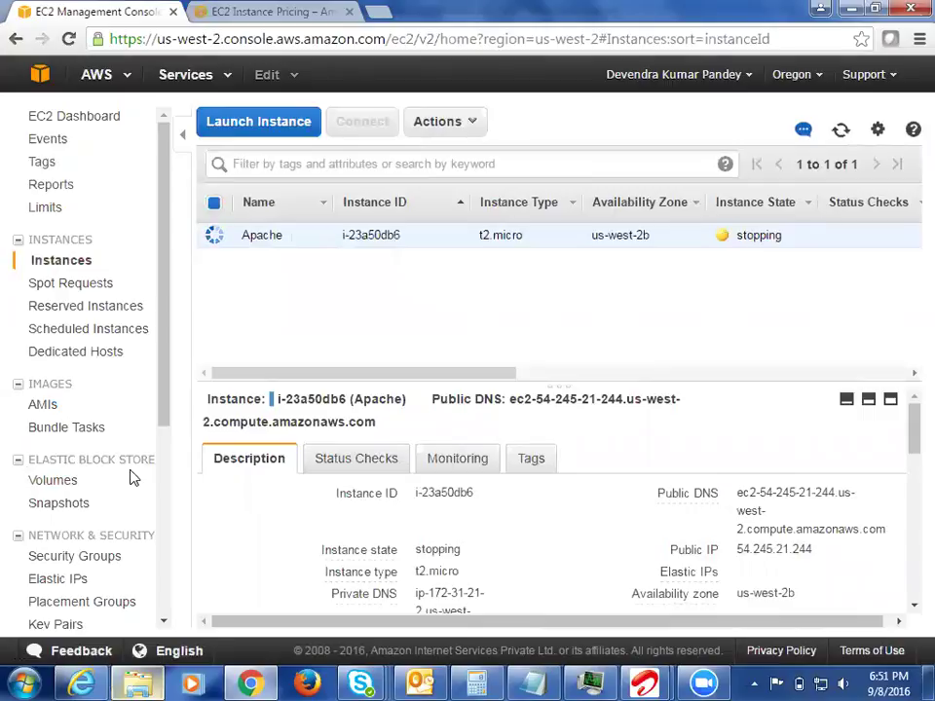
Release the unassociated Elastic IP address and refresh the instance list to check the Apache instance's state and addresses.
left_click(70, 583)
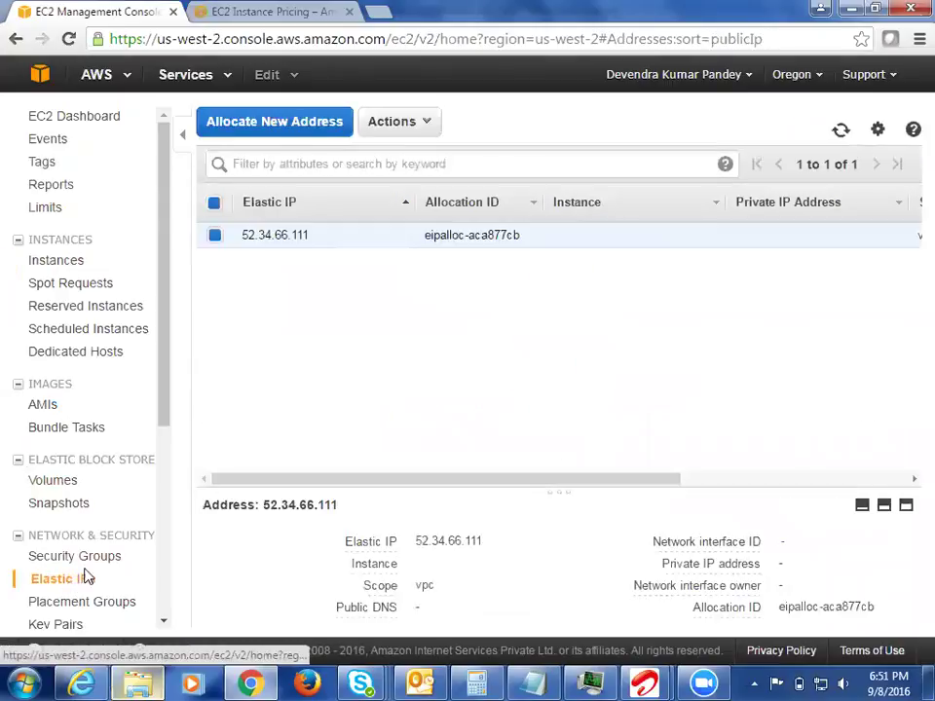
right_click(305, 239)
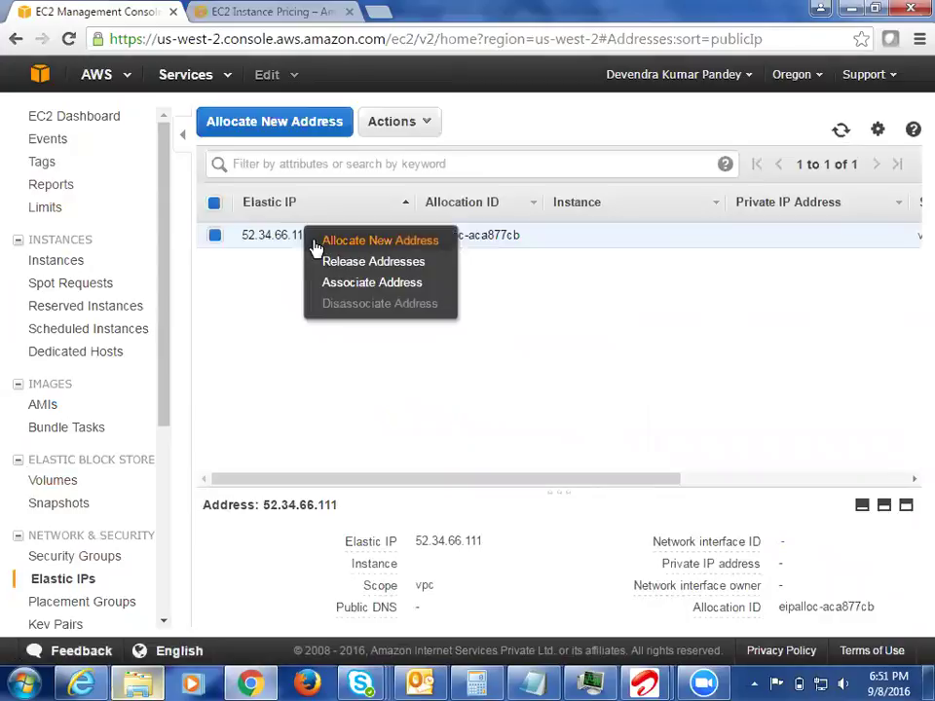
left_click(328, 263)
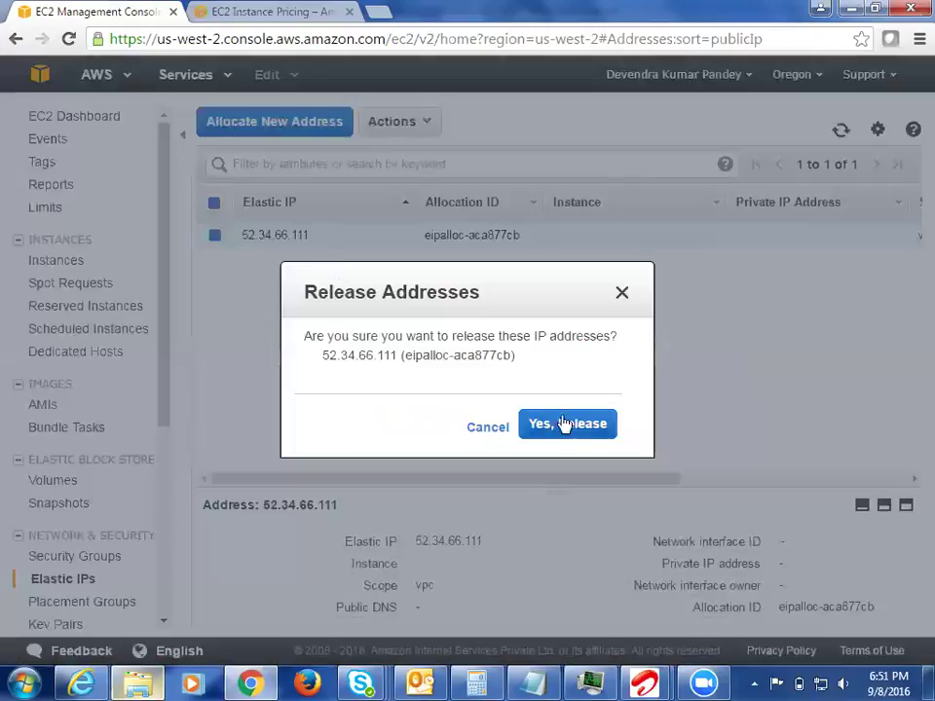
left_click(590, 431)
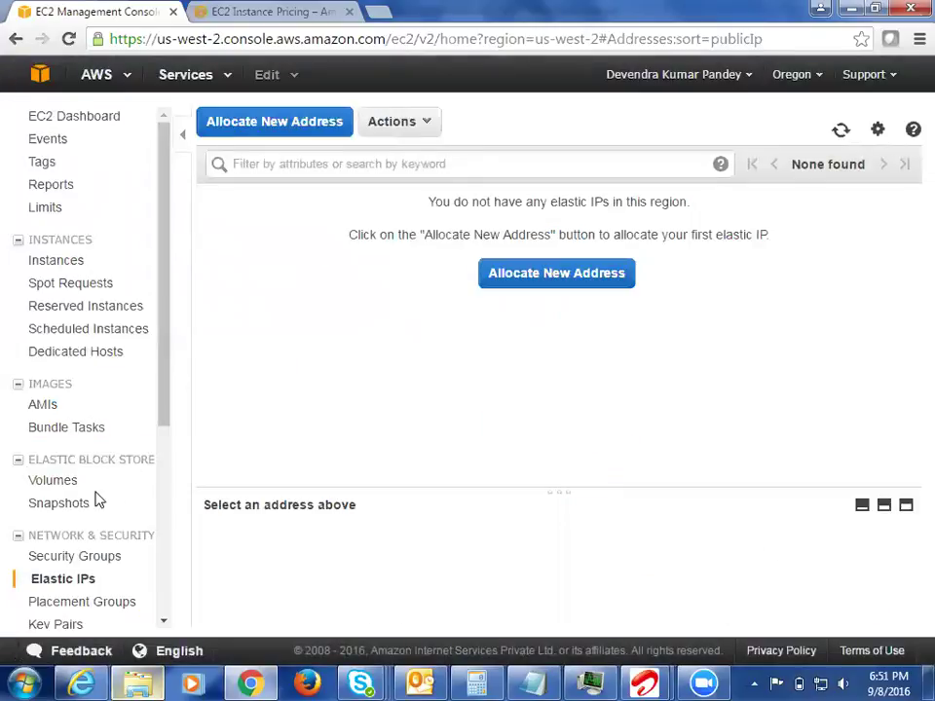
left_click(57, 261)
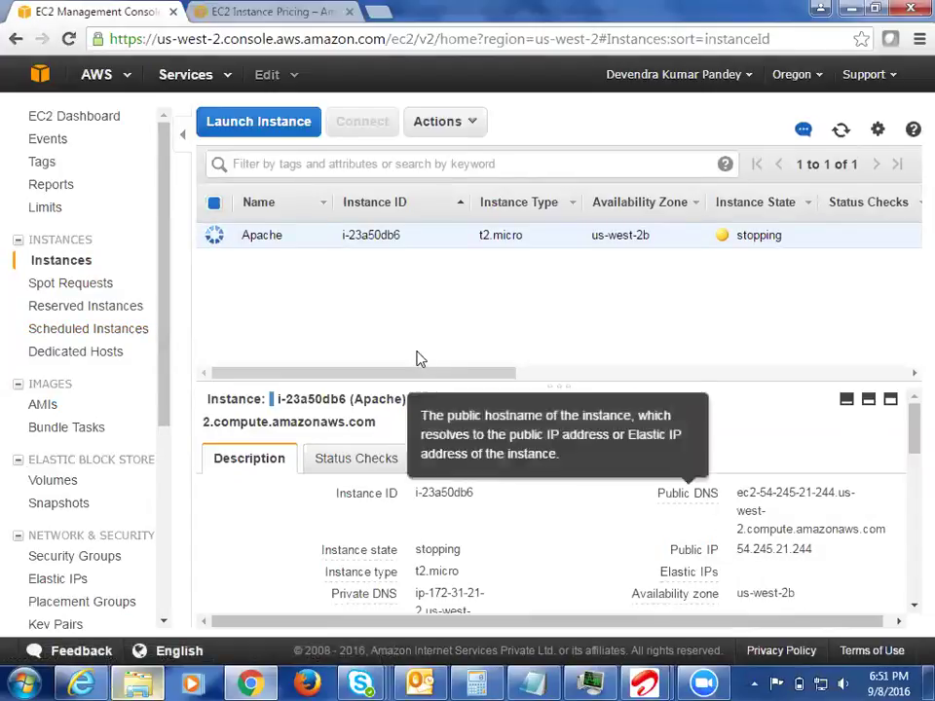
left_click(842, 131)
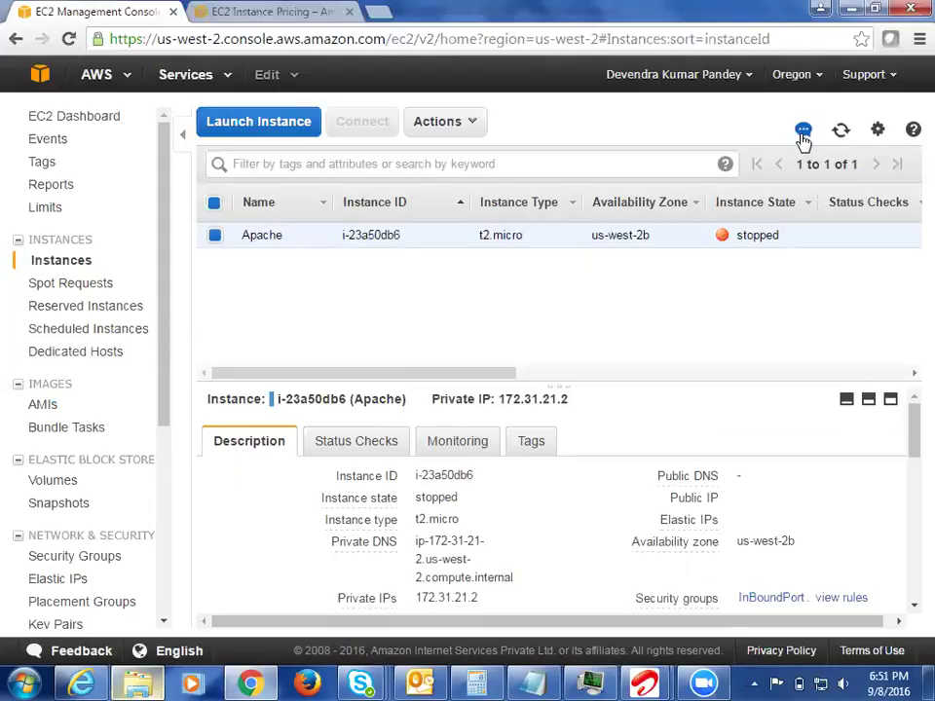
Check the console notifications and start the stopped Apache instance.
left_click(803, 133)
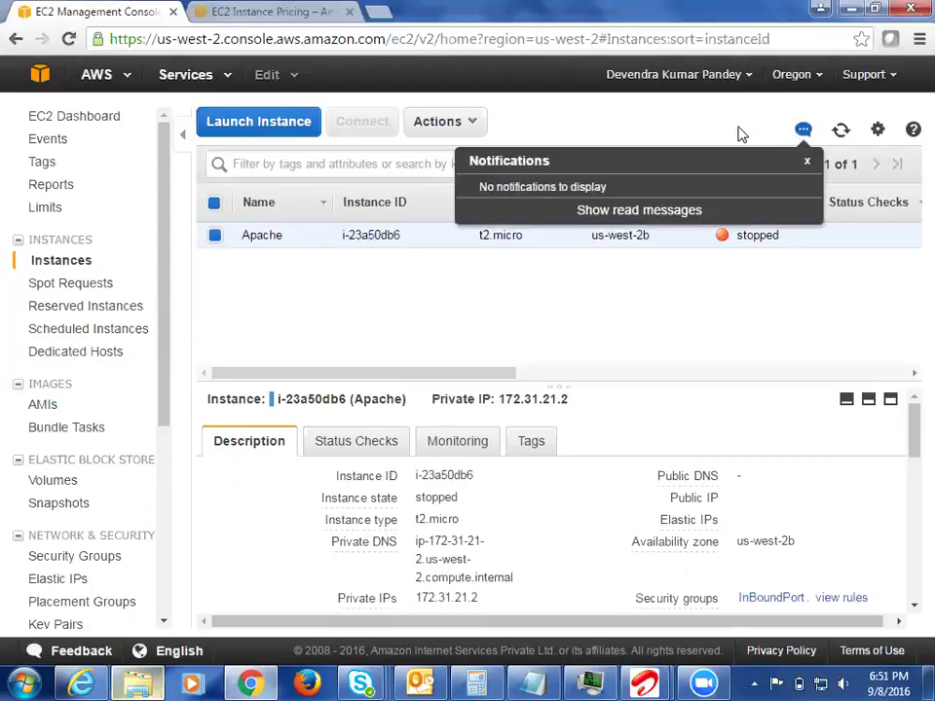
right_click(273, 237)
mouse_move(330, 310)
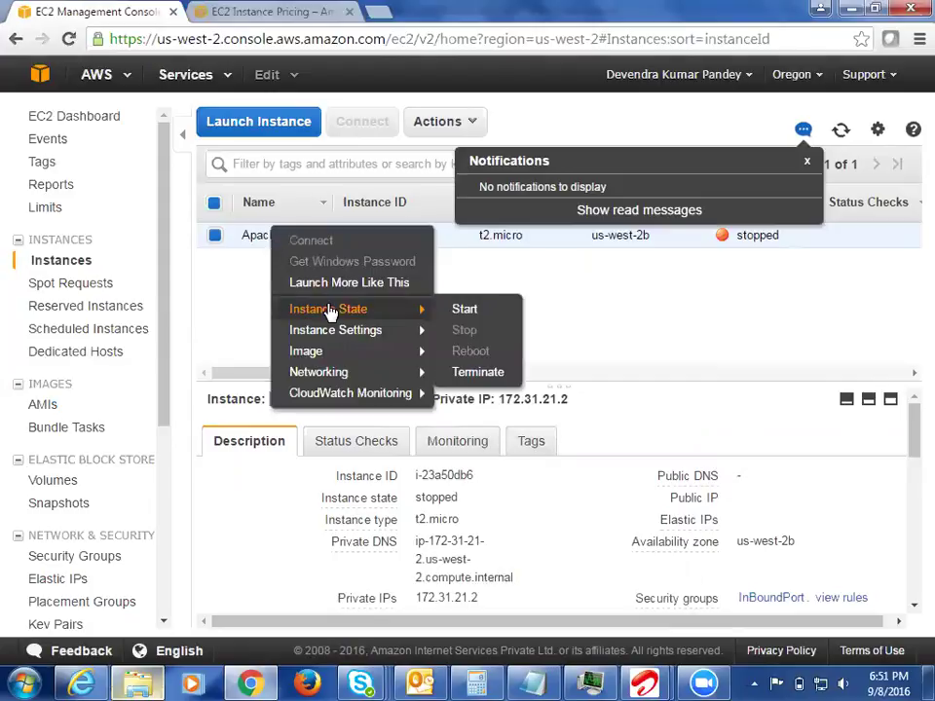
left_click(457, 311)
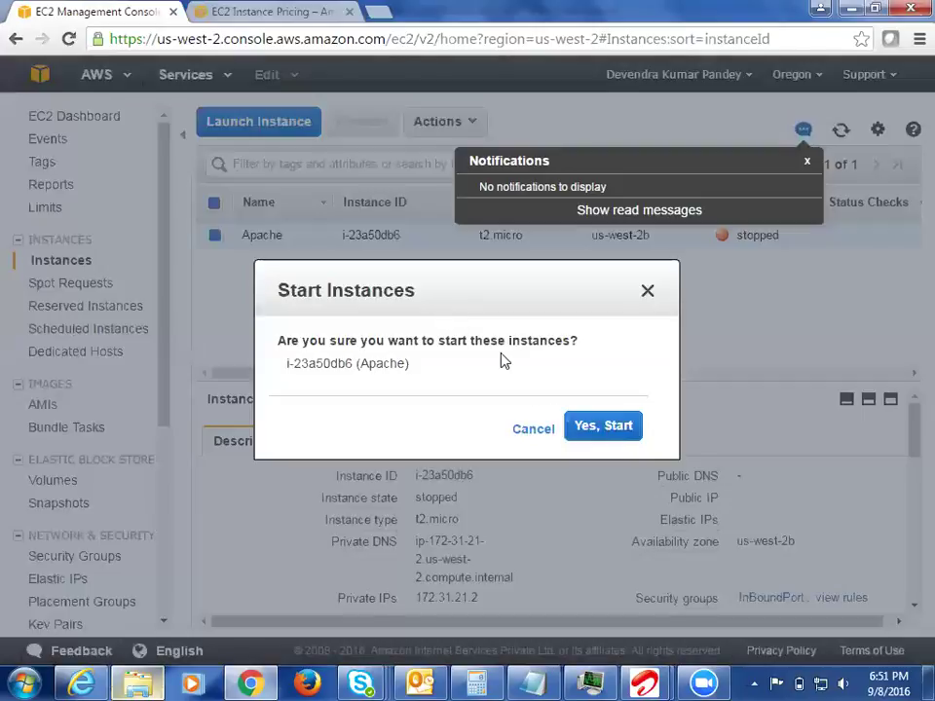
left_click(616, 438)
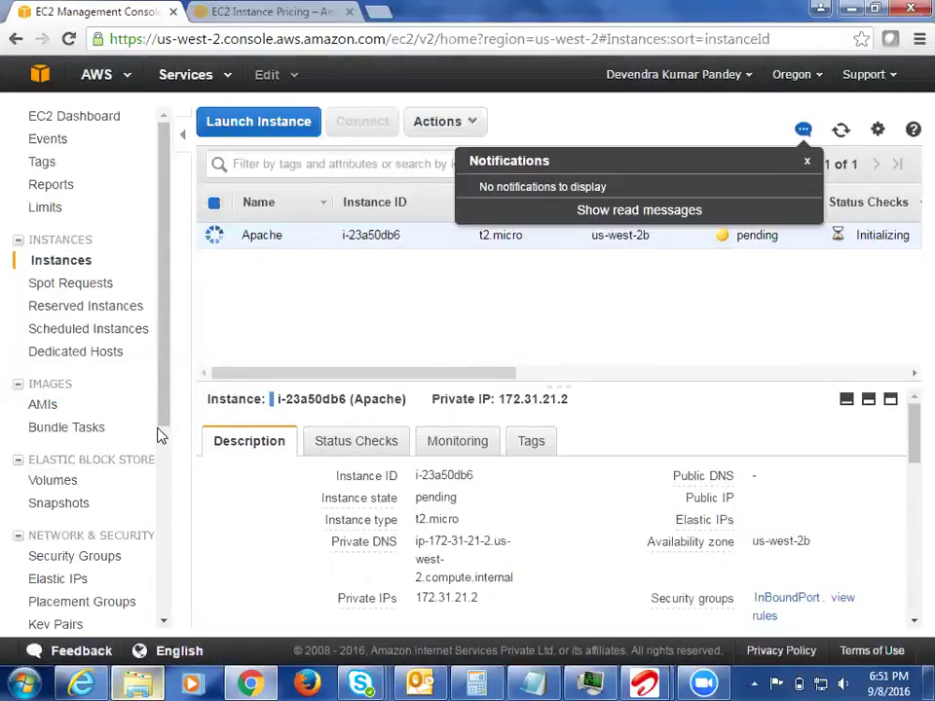
Look through the Placement Groups, Key Pairs and Network Interfaces pages of the EC2 console.
scroll(164, 492, "down", 1)
scroll(161, 507, "down", 2)
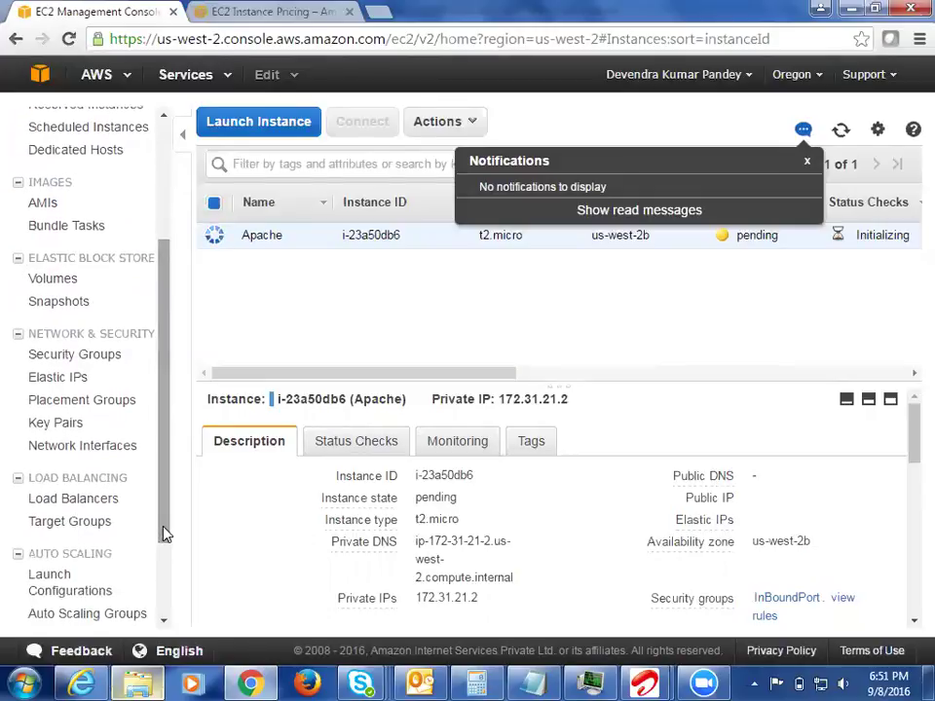
left_click(109, 412)
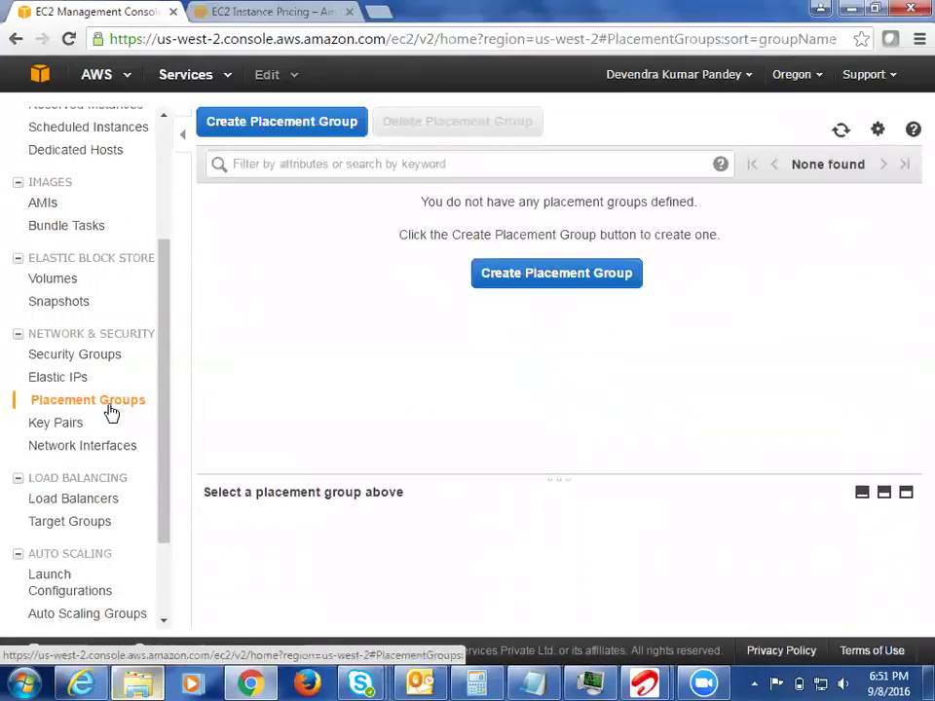
left_click(79, 429)
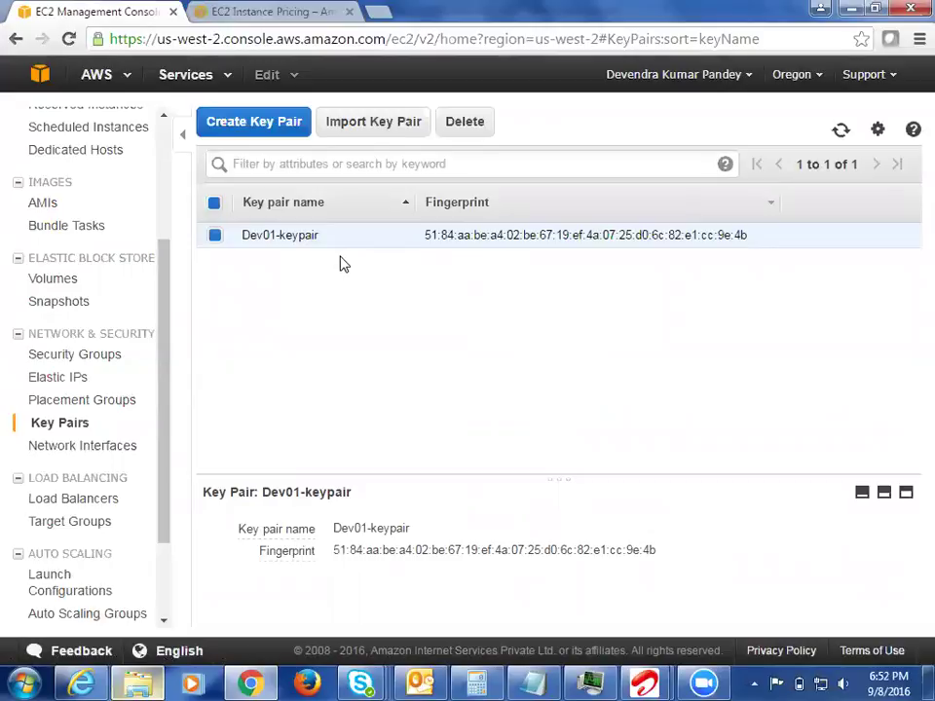
left_click(105, 449)
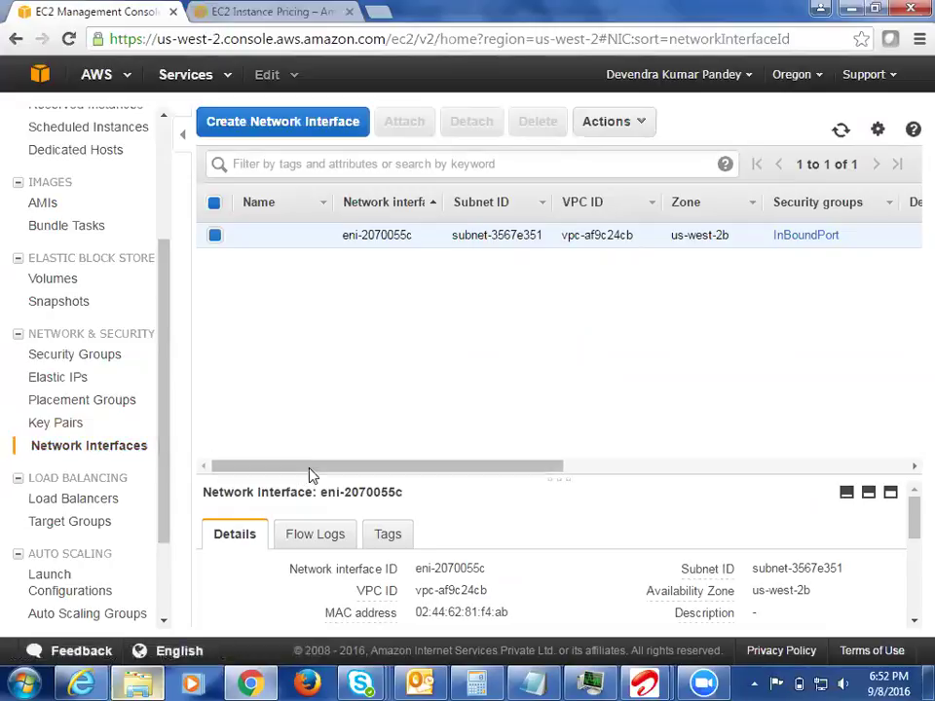
mouse_move(310, 472)
left_mouse_down()
mouse_move(378, 467)
mouse_move(299, 460)
left_mouse_up()
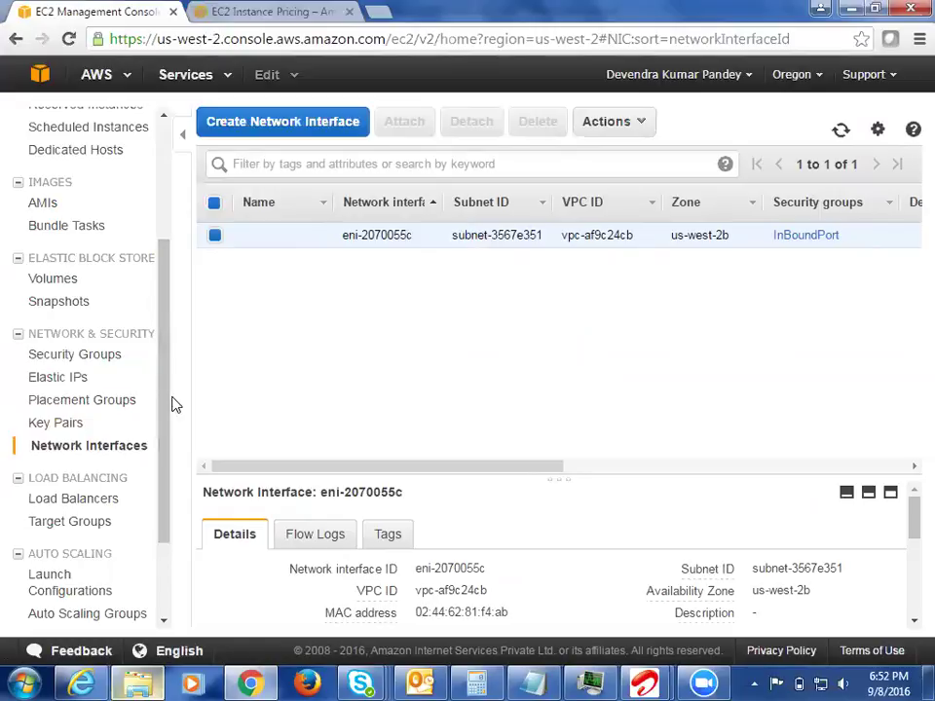
left_click_drag(164, 401, 163, 492)
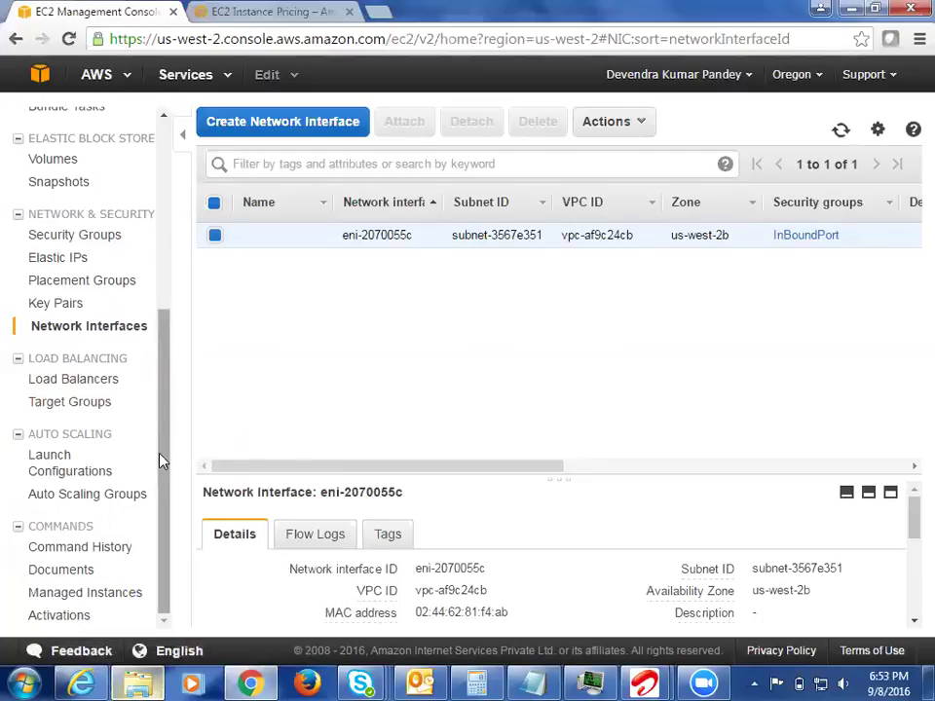
Return to the instance list and check the public IP of the restarted Apache instance.
left_click_drag(169, 334, 175, 154)
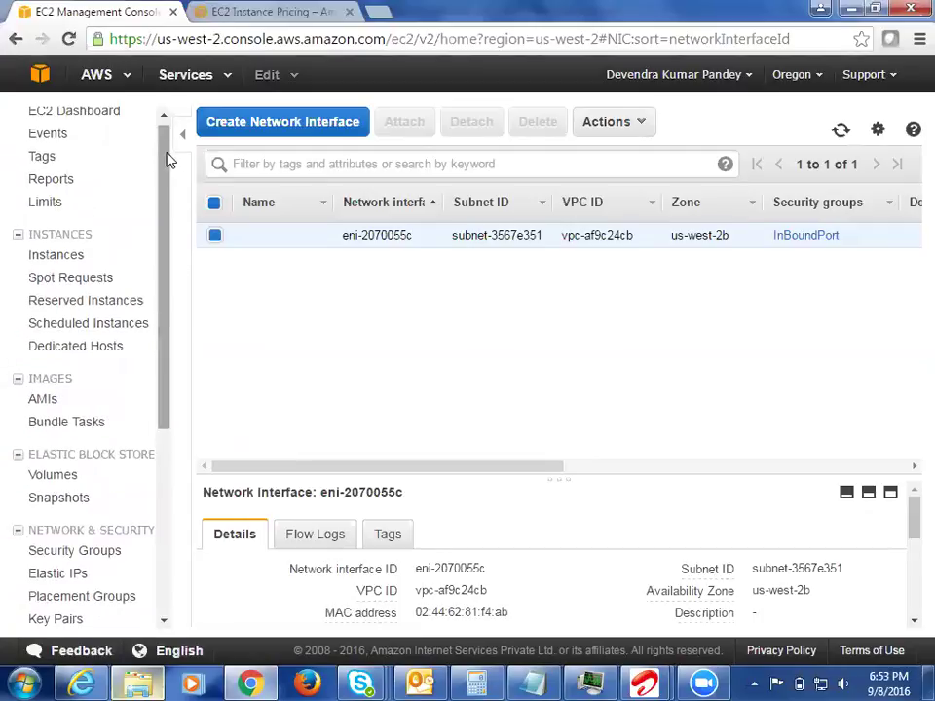
left_click(76, 264)
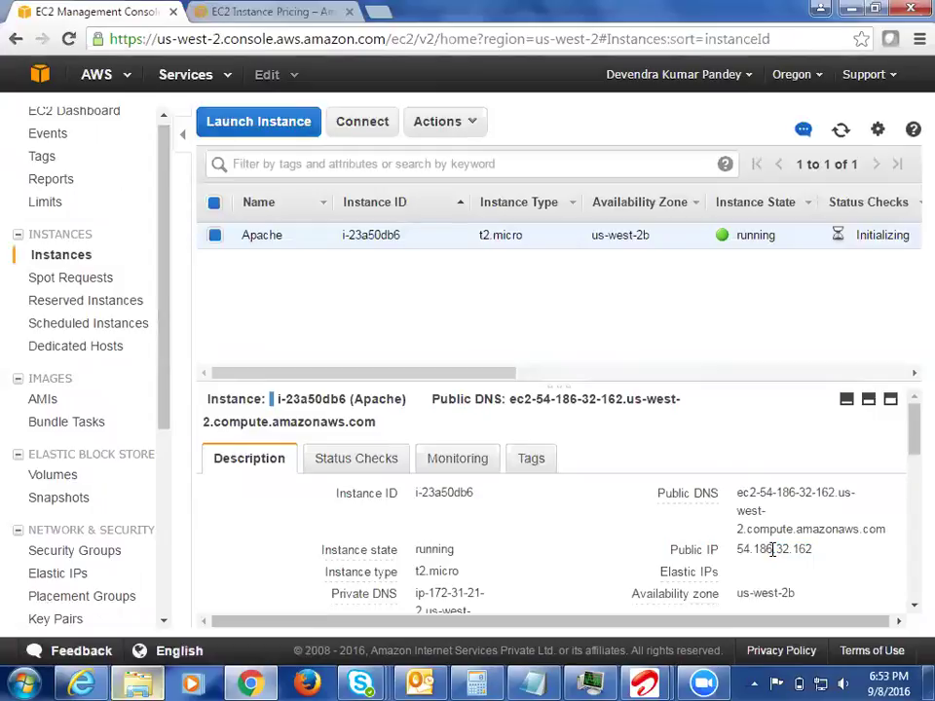
left_click_drag(826, 553, 734, 553)
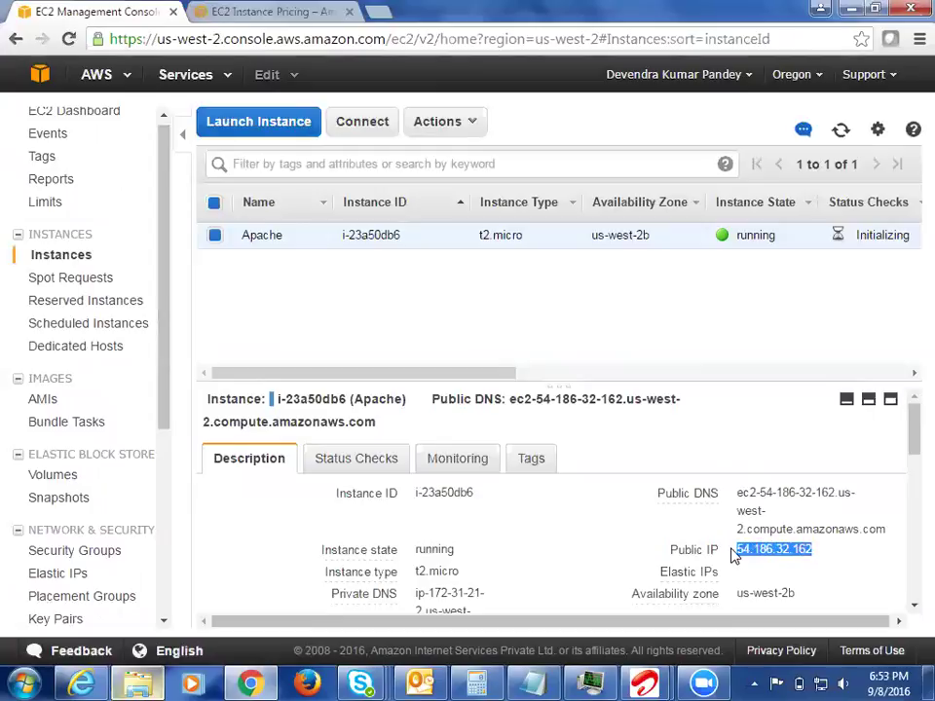
left_click(734, 555)
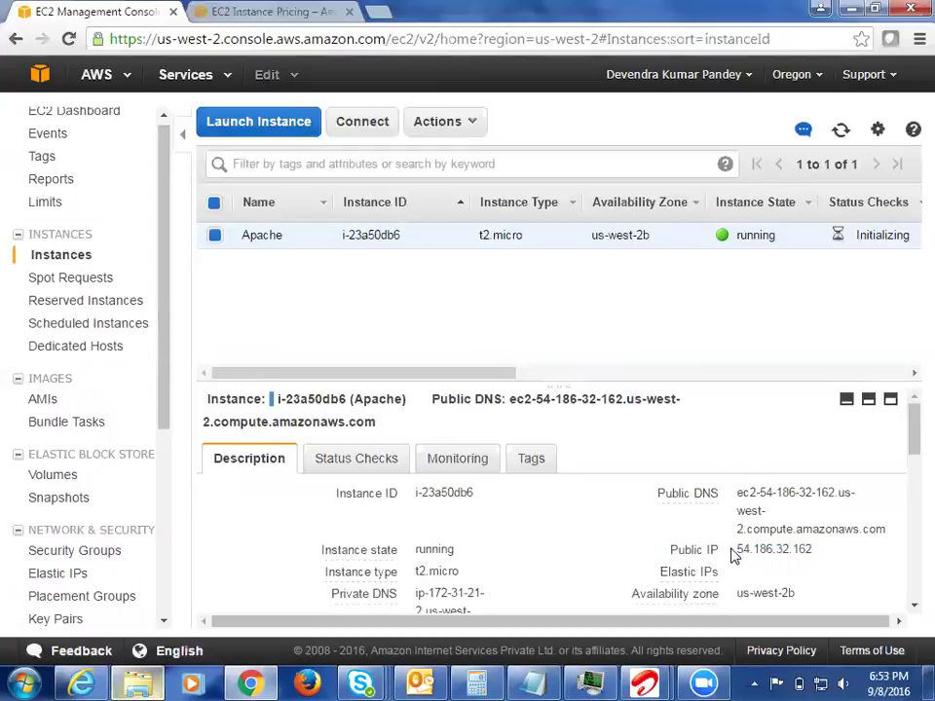
Stop the running Apache instance.
right_click(287, 245)
mouse_move(312, 309)
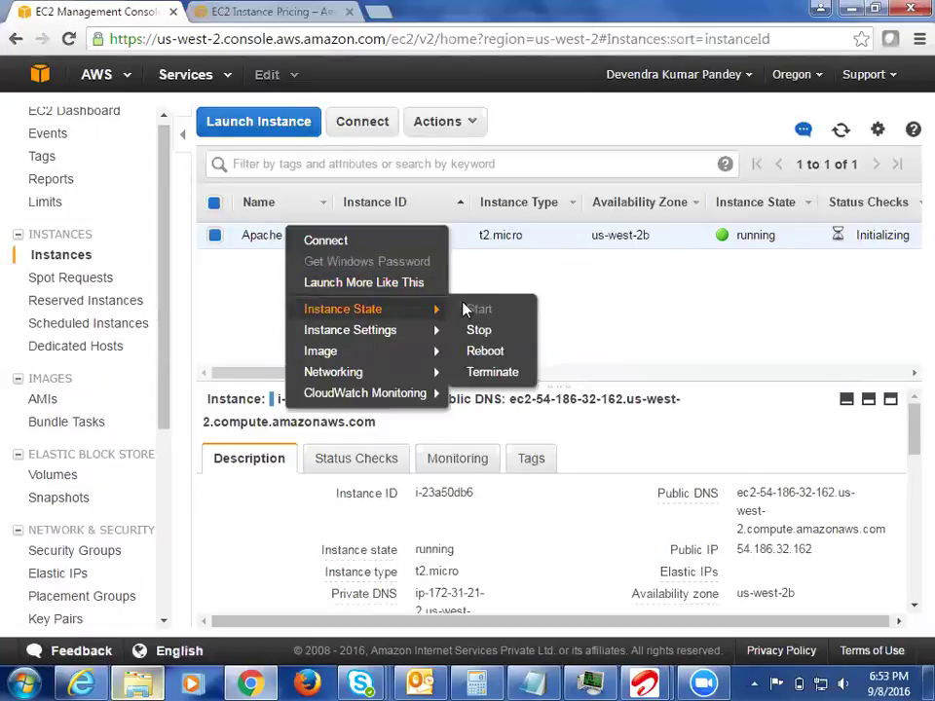
left_click(477, 334)
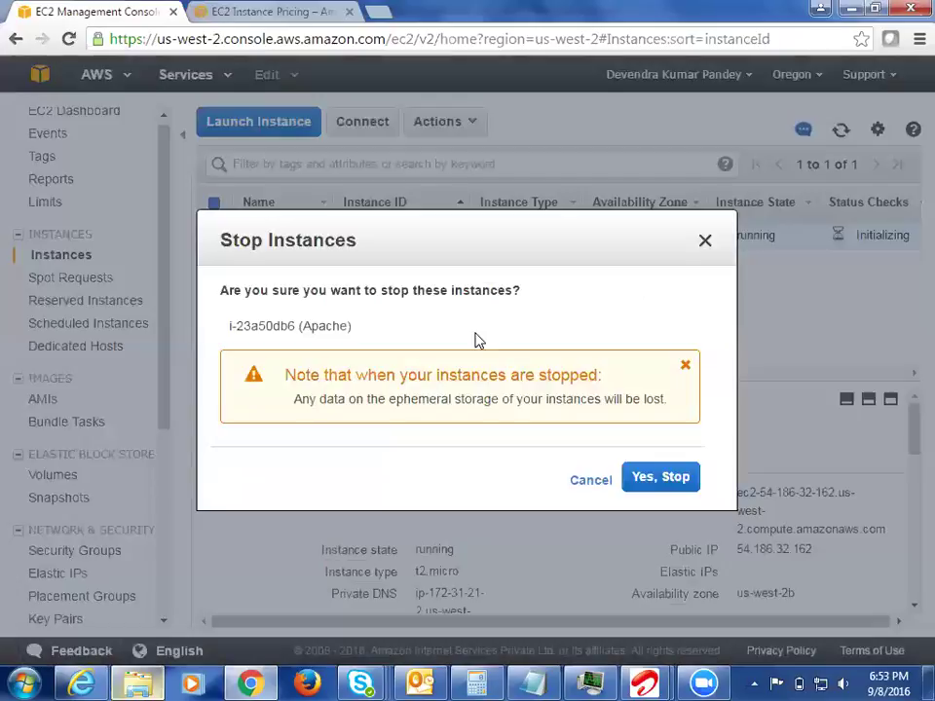
left_click(681, 487)
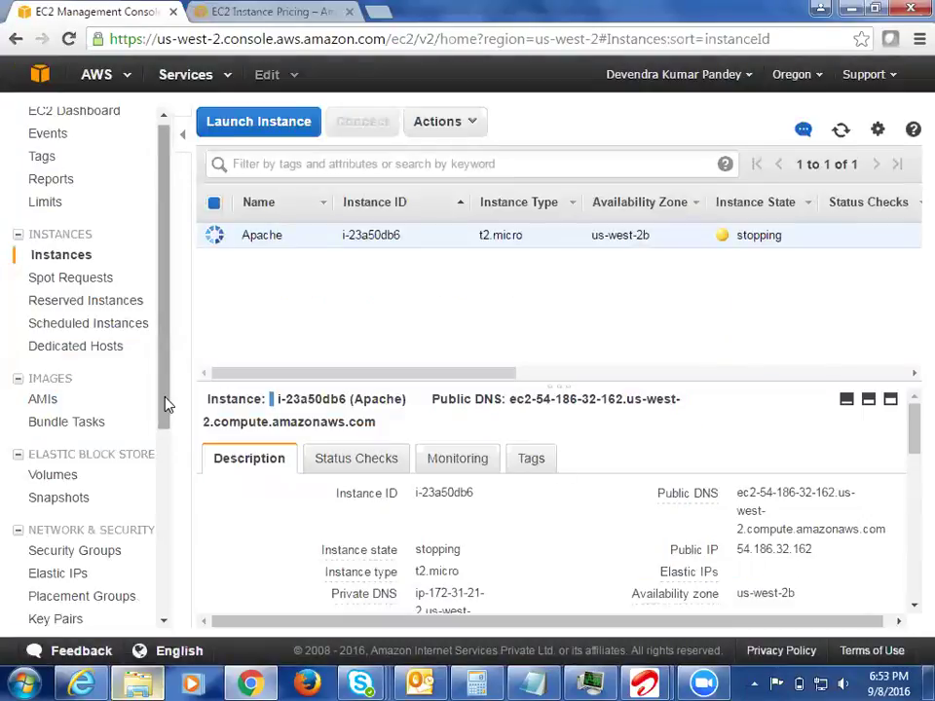
Start creating a load balancer, compare the Application and Classic types, and continue with Classic Load Balancer.
left_click_drag(169, 409, 165, 610)
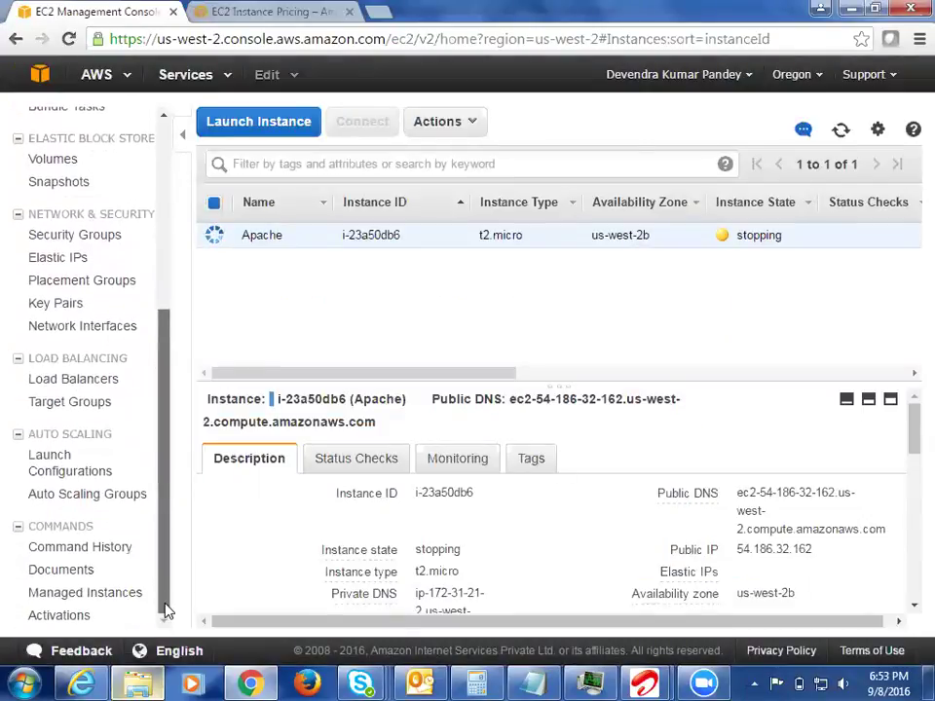
left_click(83, 386)
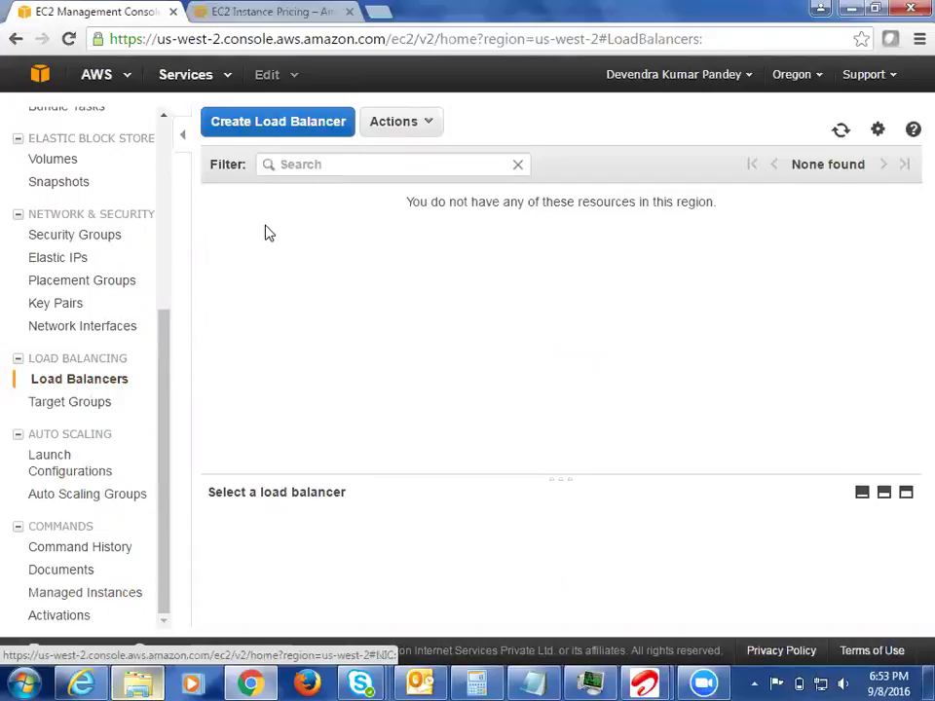
left_click(273, 122)
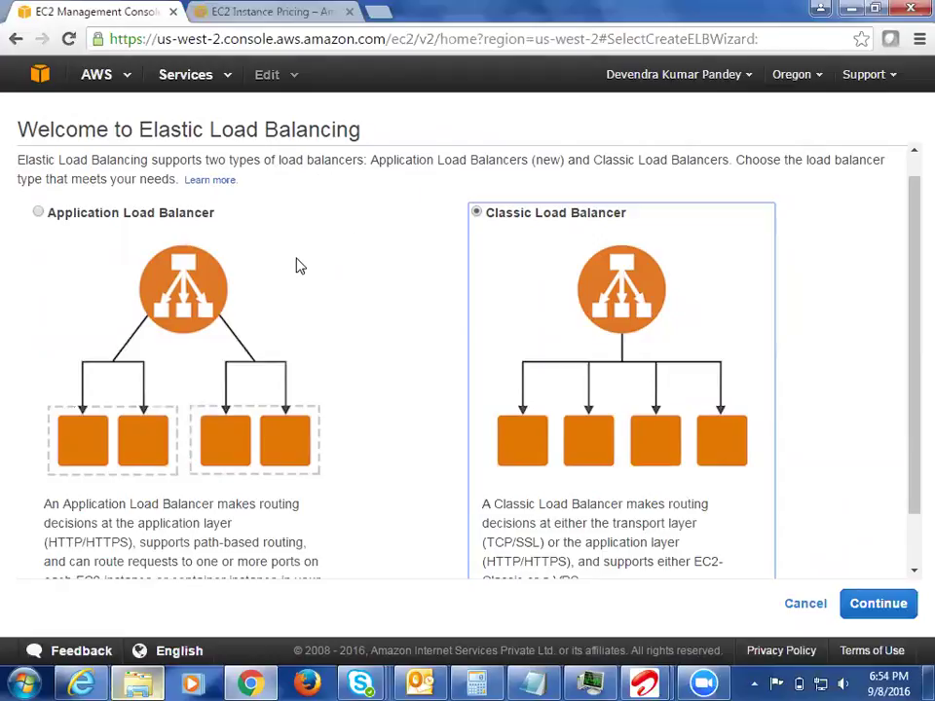
left_click(38, 213)
scroll(37, 216, "down", 1)
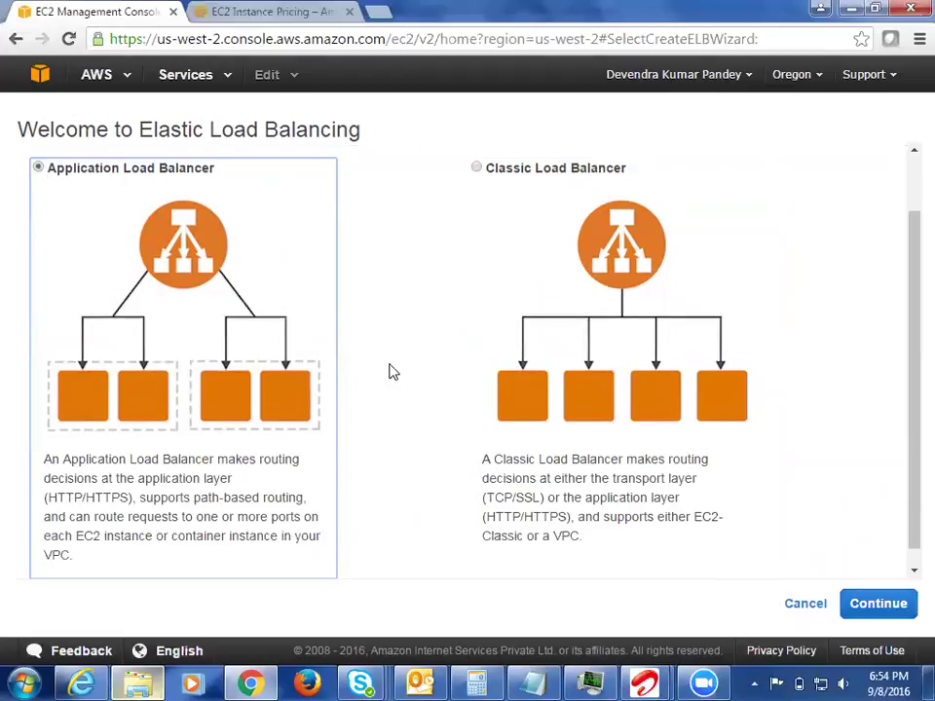
left_click(476, 169)
left_click(864, 604)
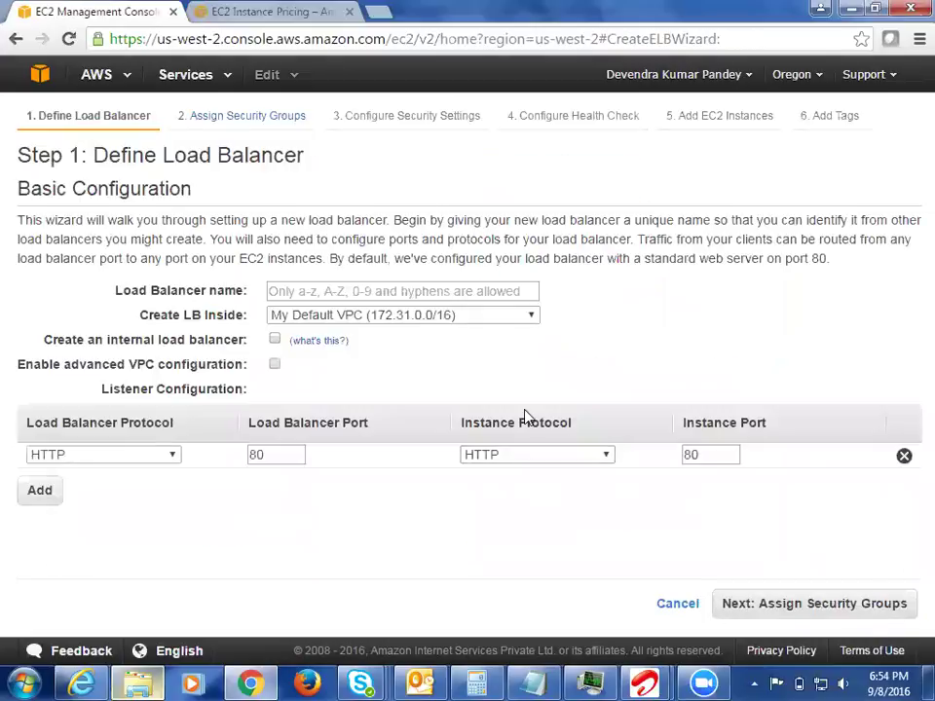
Name the load balancer NewLoadBalancer and create it inside the MyvpcConnect VPC (10.0.0.0/16).
left_click(363, 290)
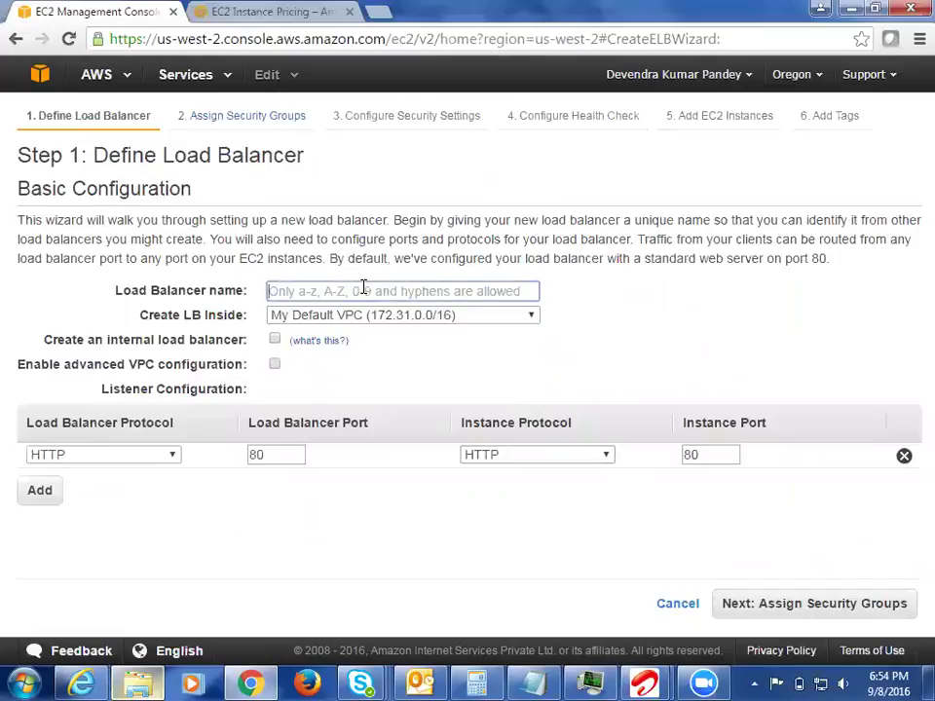
type("NewLoa")
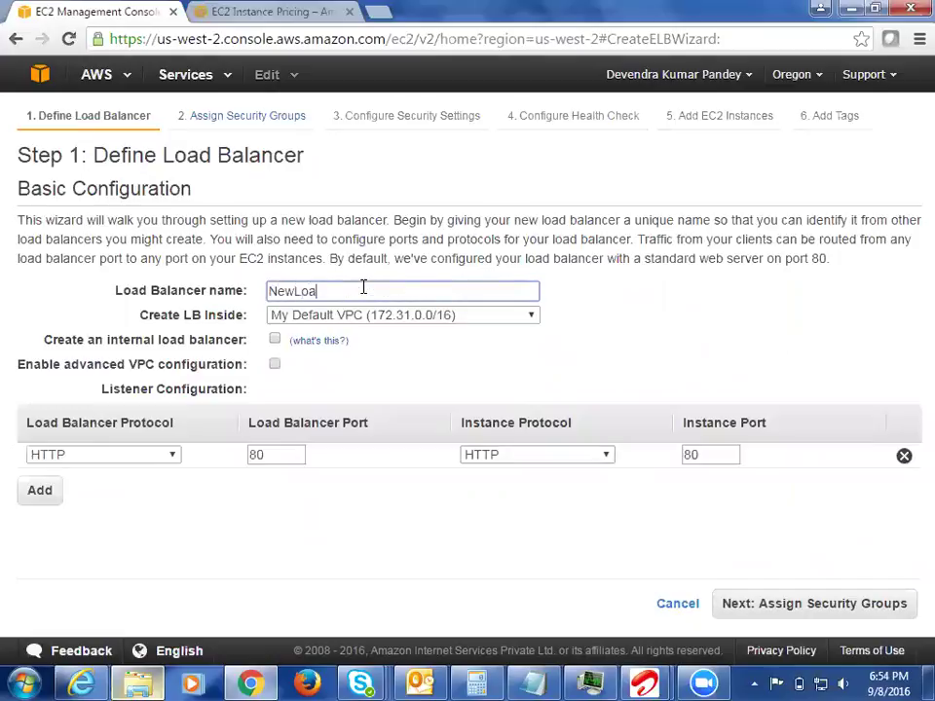
type("dBalancer")
left_click(382, 314)
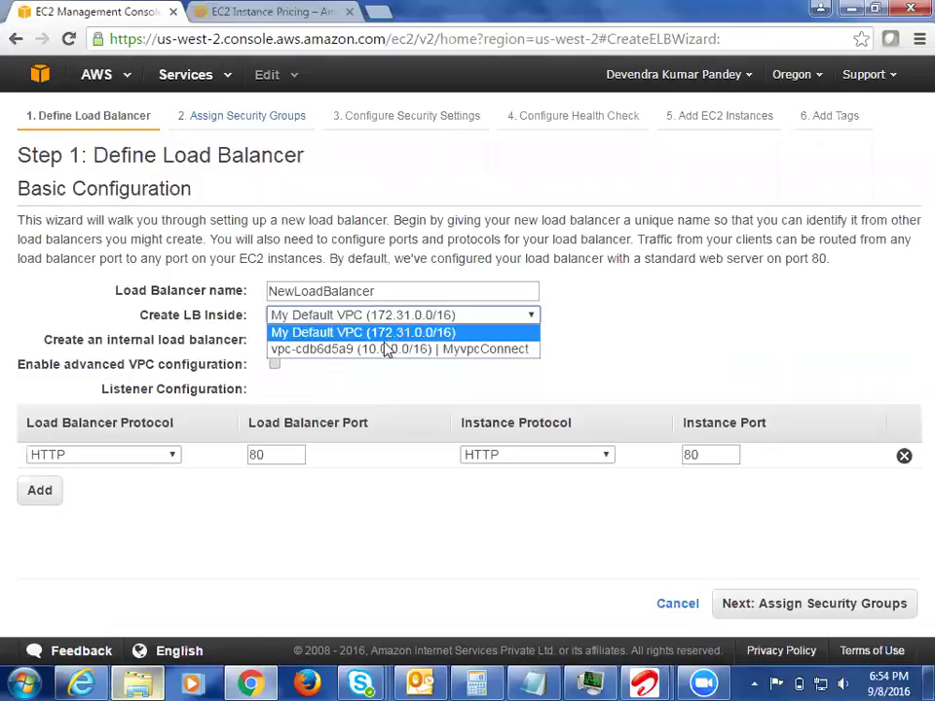
left_click(386, 349)
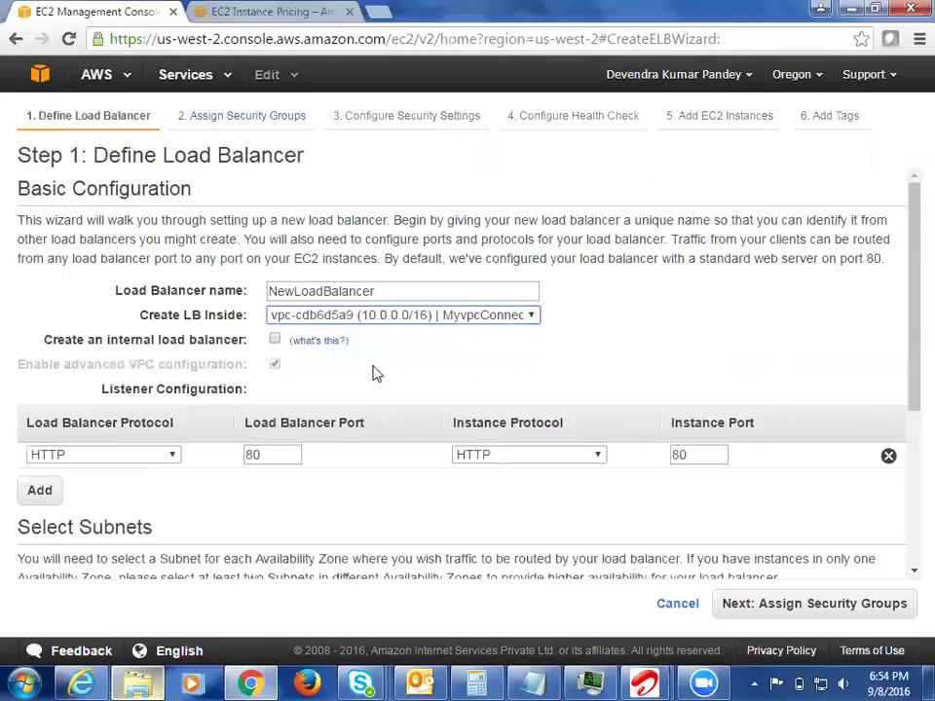
Review the load balancer's listener and subnet settings and cancel the creation wizard.
left_click_drag(908, 382, 909, 548)
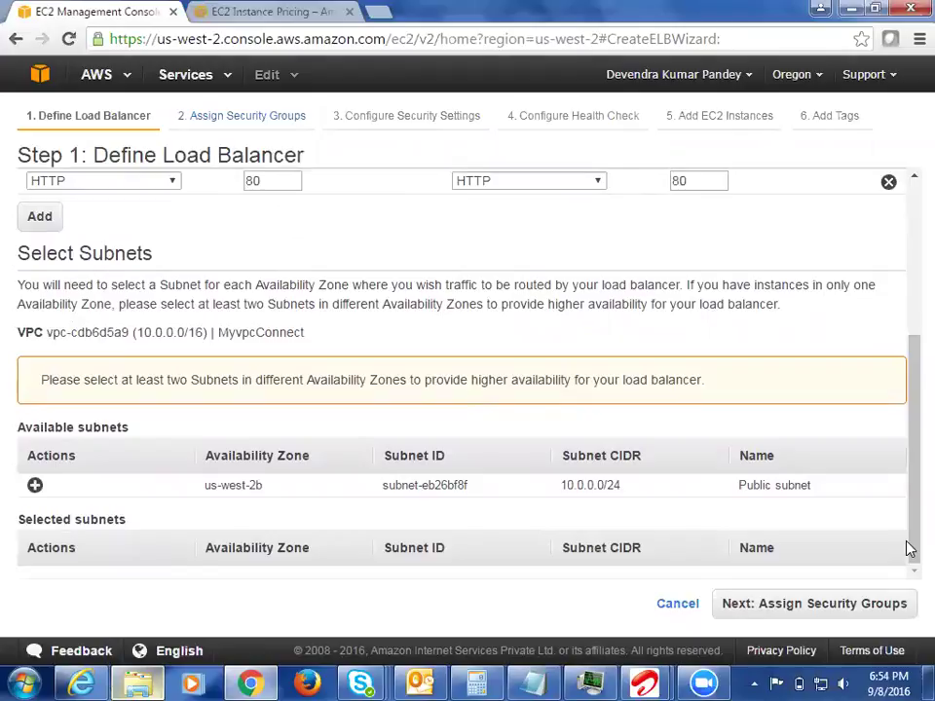
left_click_drag(910, 500, 910, 247)
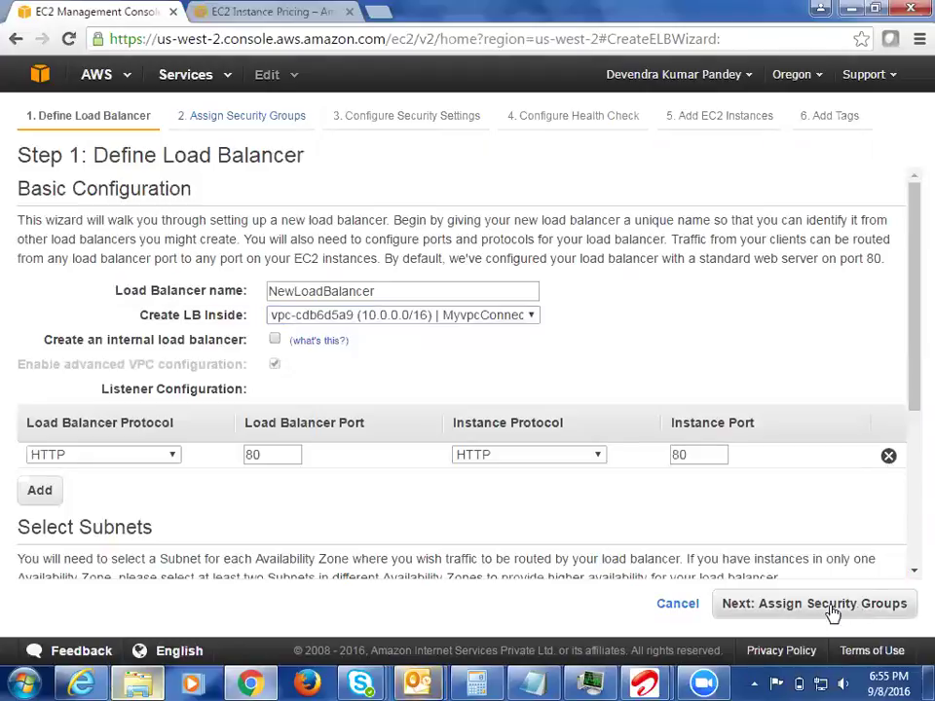
left_click(679, 605)
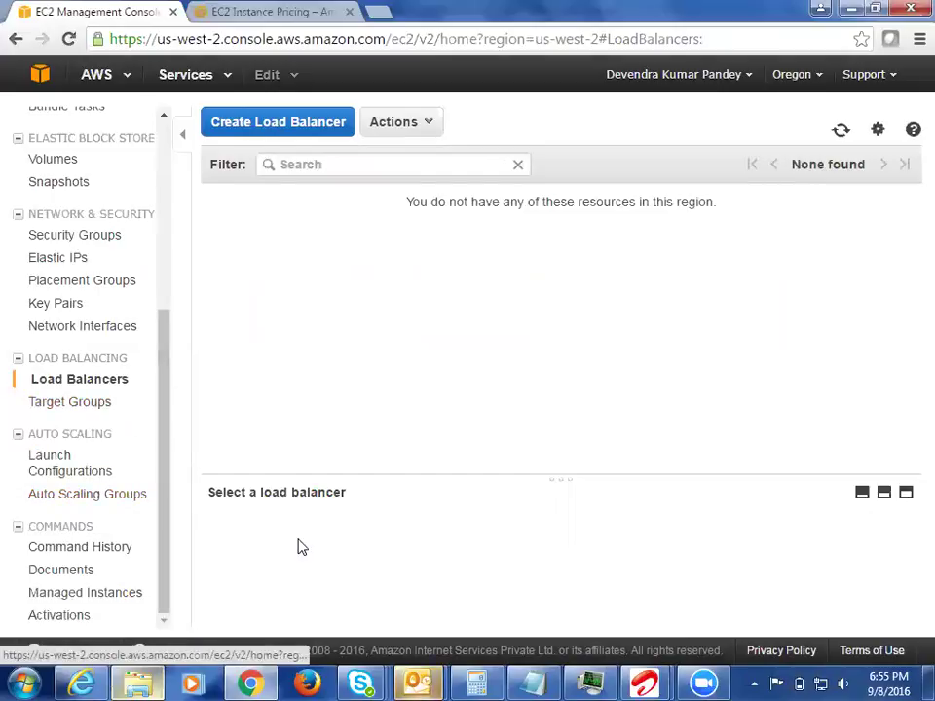
Switch to the Outlook reminder window and dismiss all reminders.
mouse_move(424, 679)
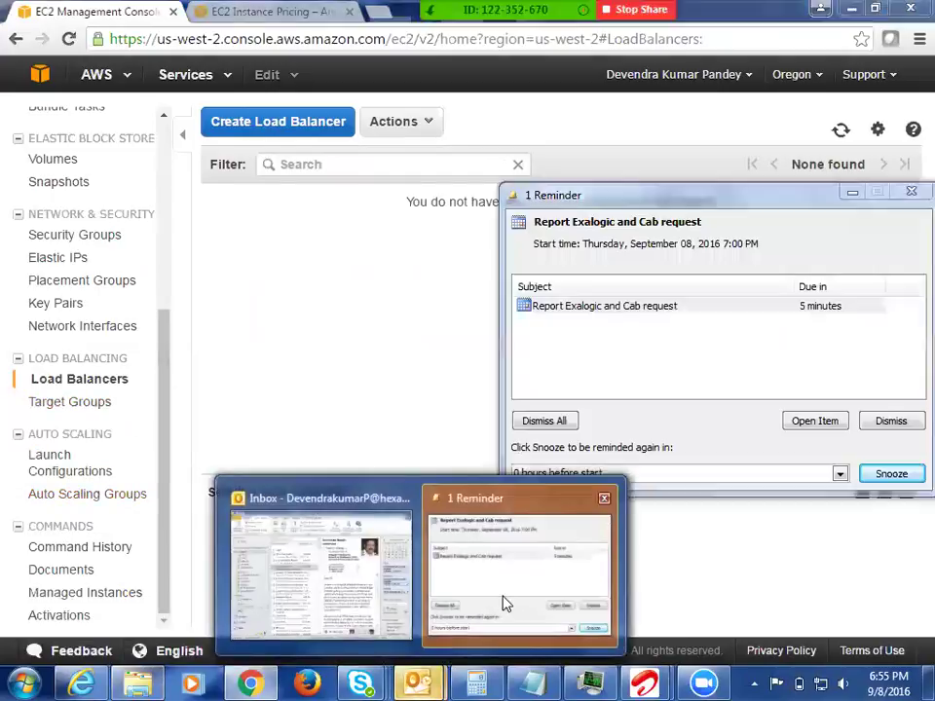
left_click(502, 605)
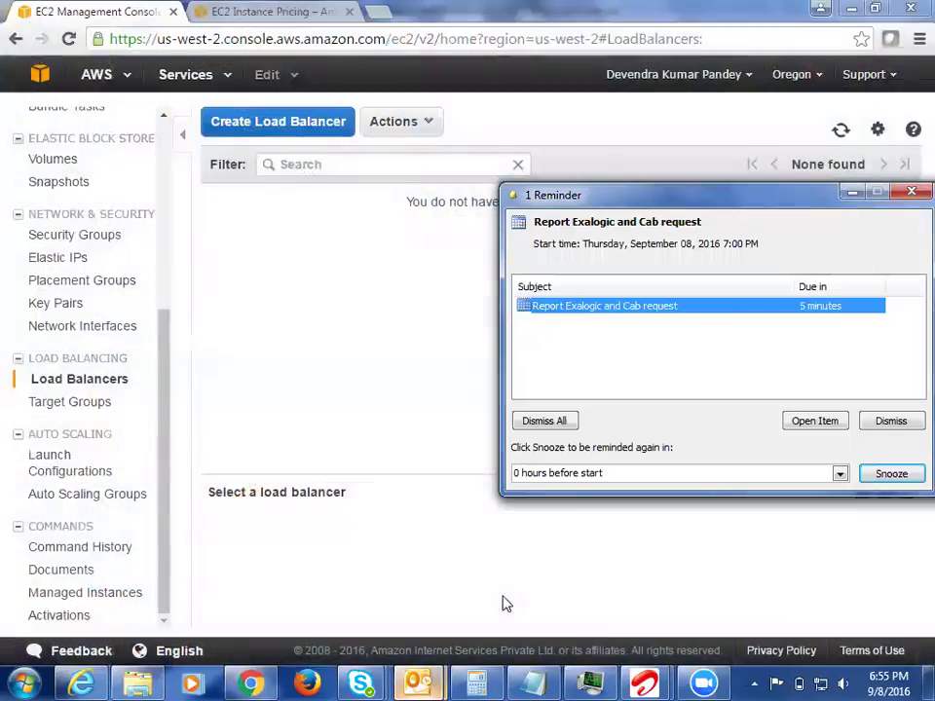
left_click(543, 429)
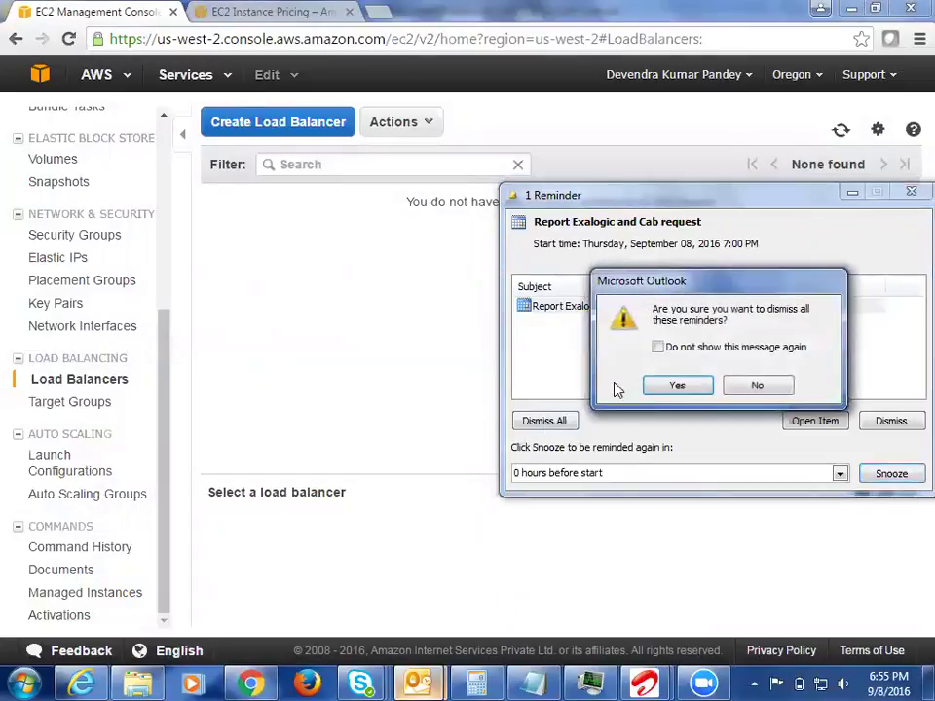
left_click(661, 389)
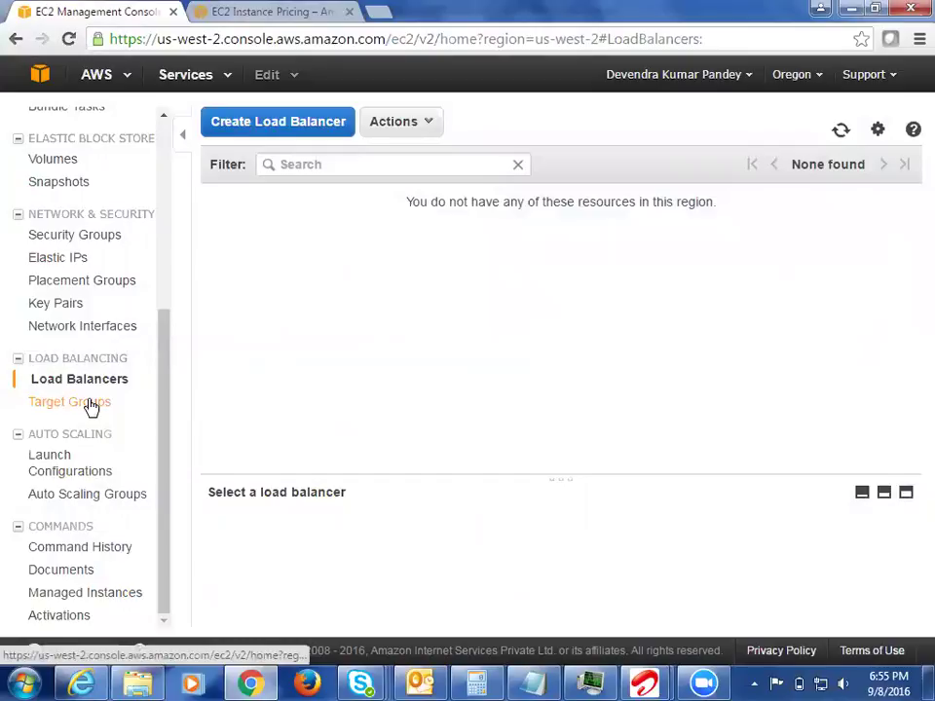
View the Target Groups page under load balancing.
left_click(89, 405)
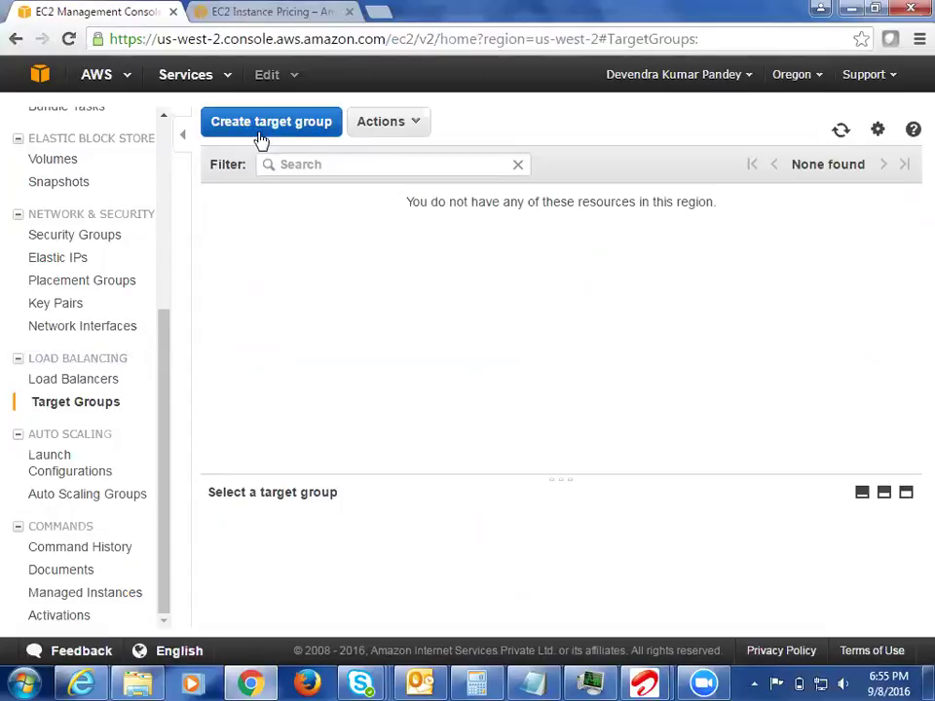
mouse_move(166, 340)
left_mouse_down()
mouse_move(171, 290)
mouse_move(168, 331)
left_mouse_up()
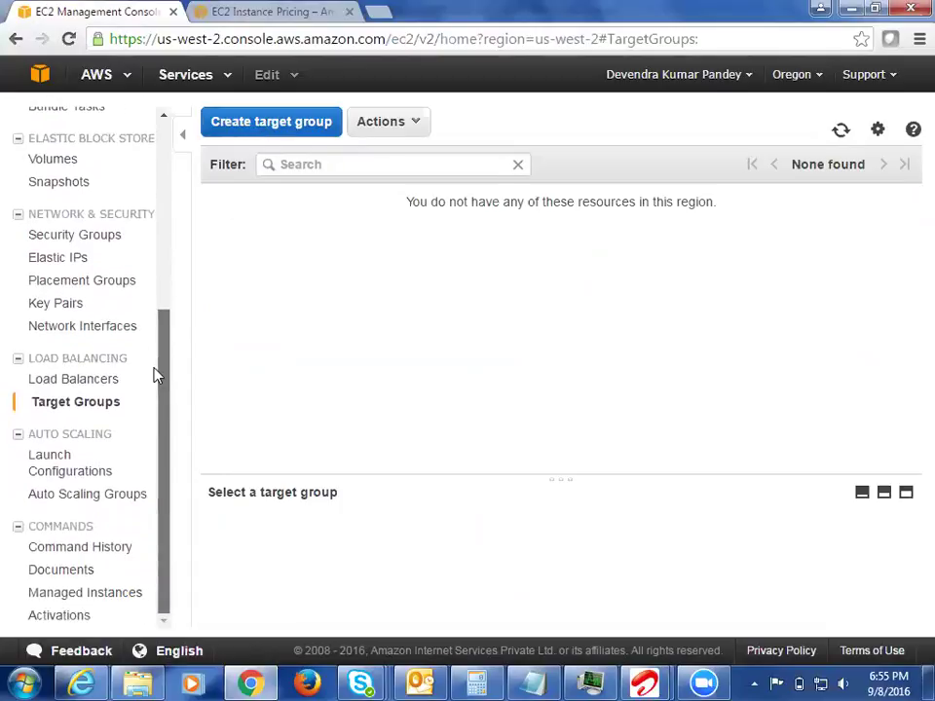
View the Launch Configurations page and the Auto Scaling Groups page under auto scaling.
left_click(49, 460)
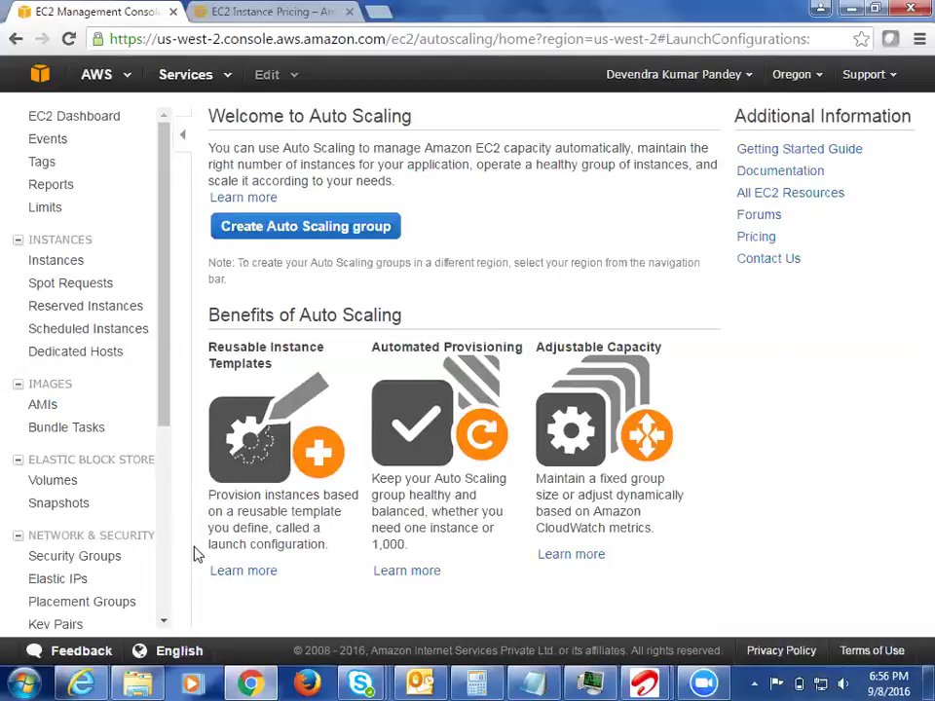
scroll(167, 502, "down", 3)
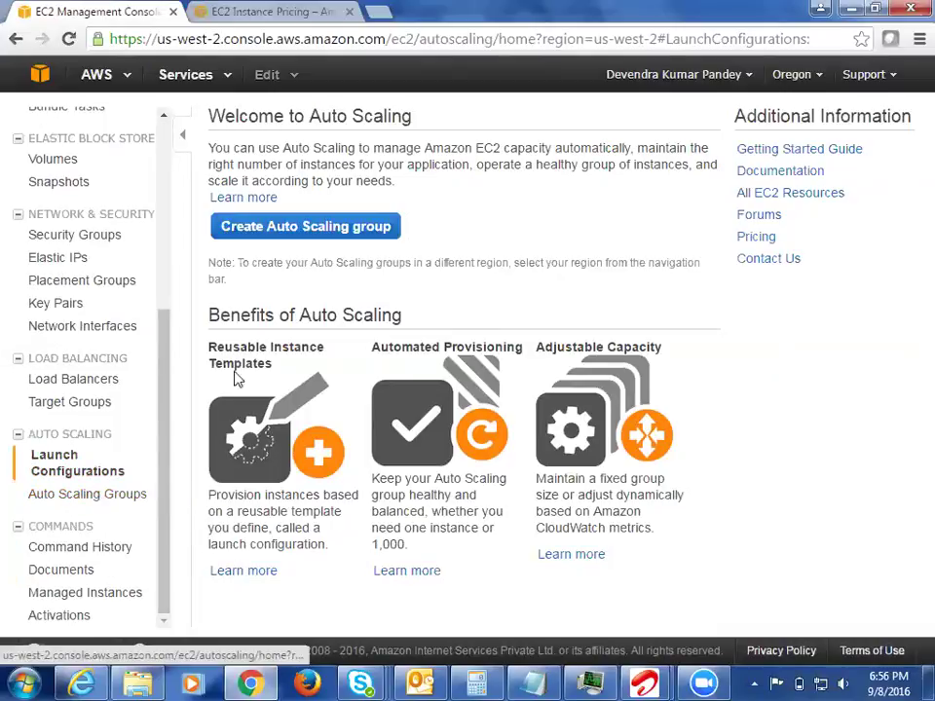
left_click(104, 502)
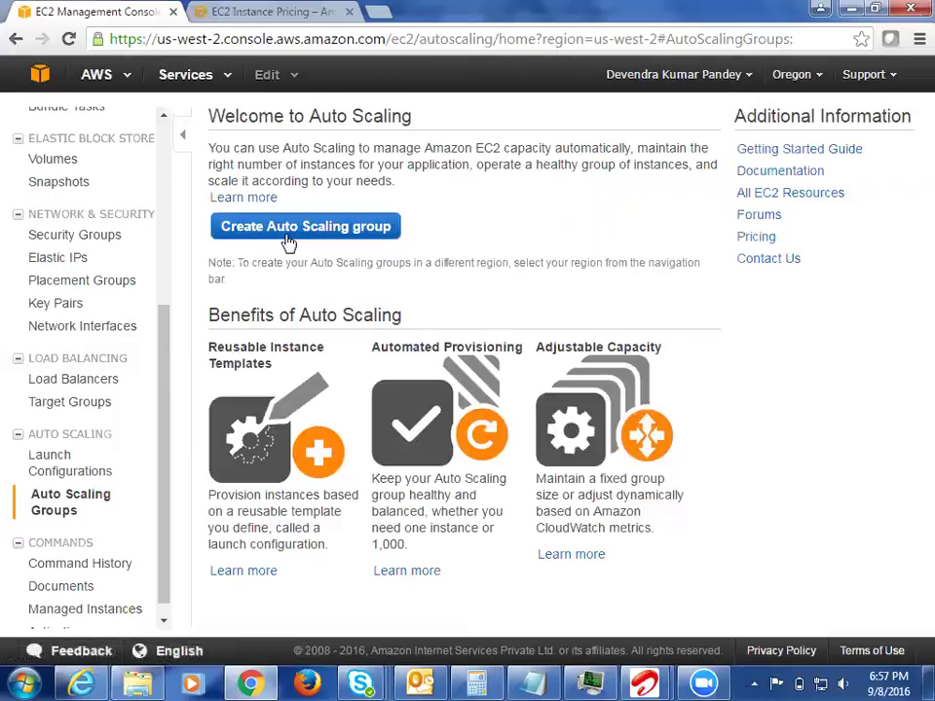
View the Run Command history page and browse the list of command documents owned by the account or Amazon.
scroll(156, 419, "down", 1)
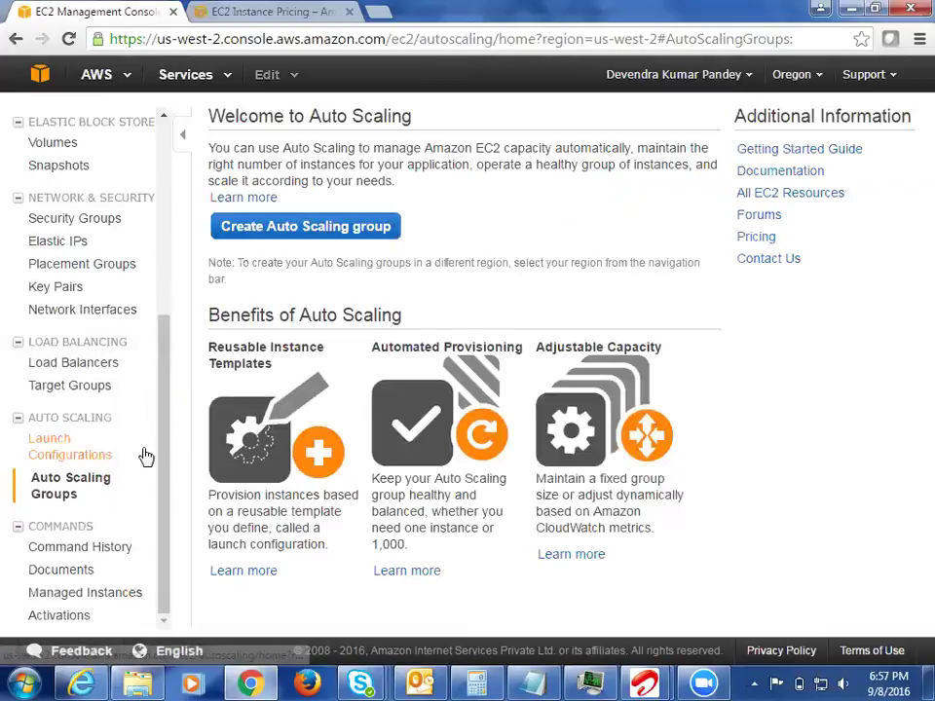
left_click(83, 549)
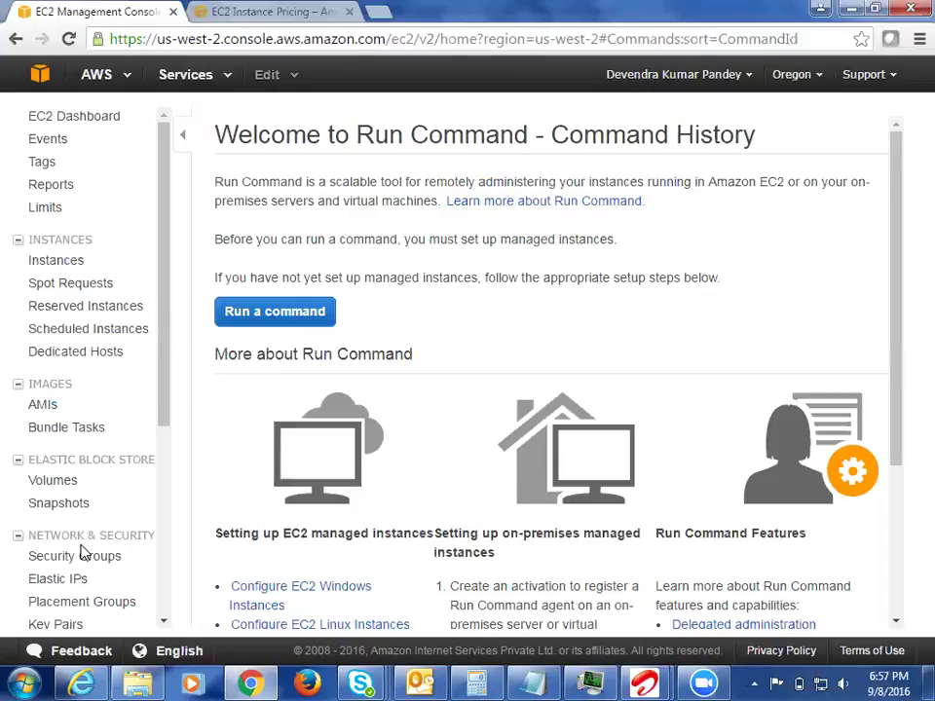
left_click_drag(167, 392, 159, 593)
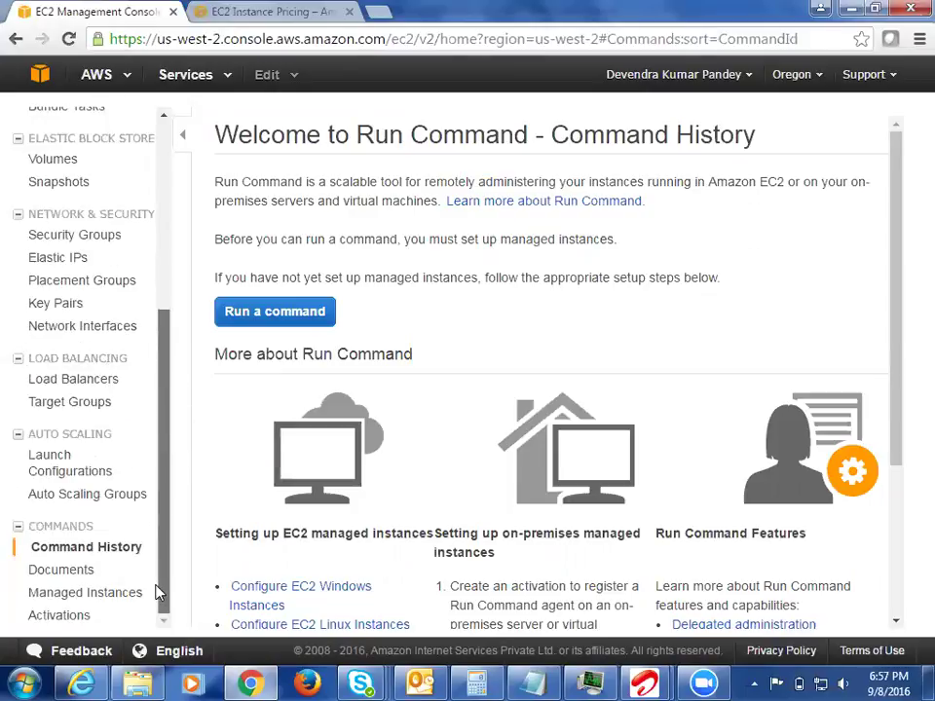
left_click(77, 571)
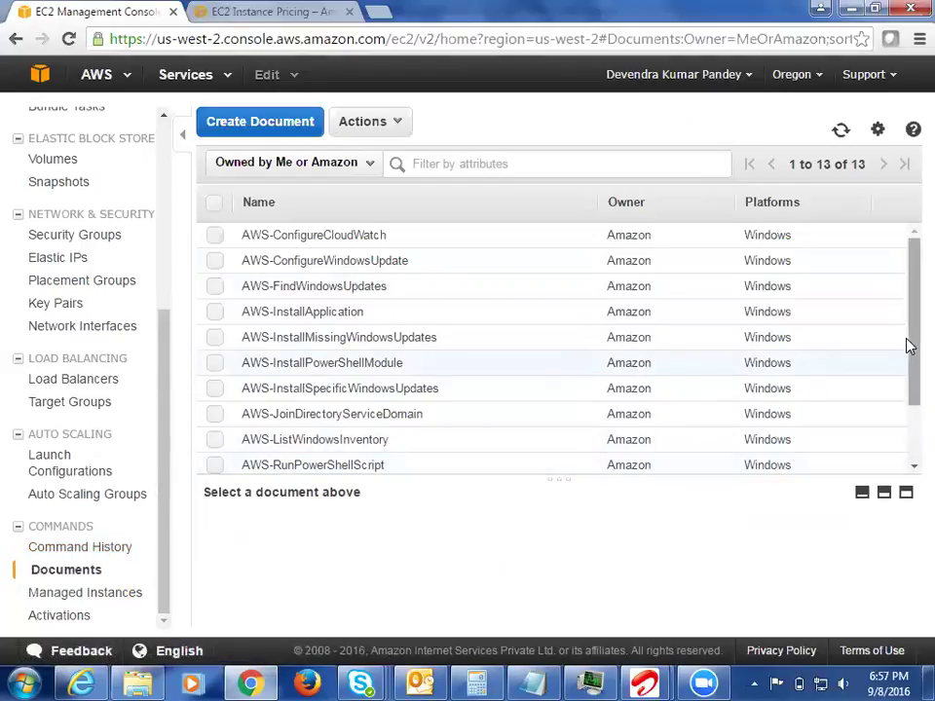
left_click_drag(908, 345, 909, 371)
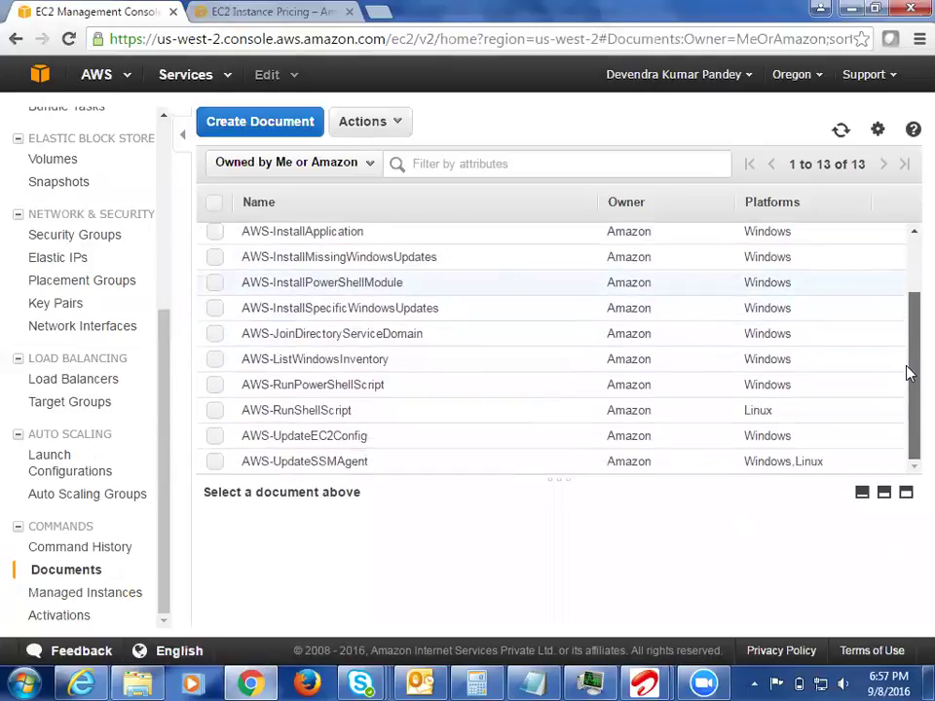
Select the AWS-InstallApplication document and inspect its description, parameters and permissions.
left_click(216, 234)
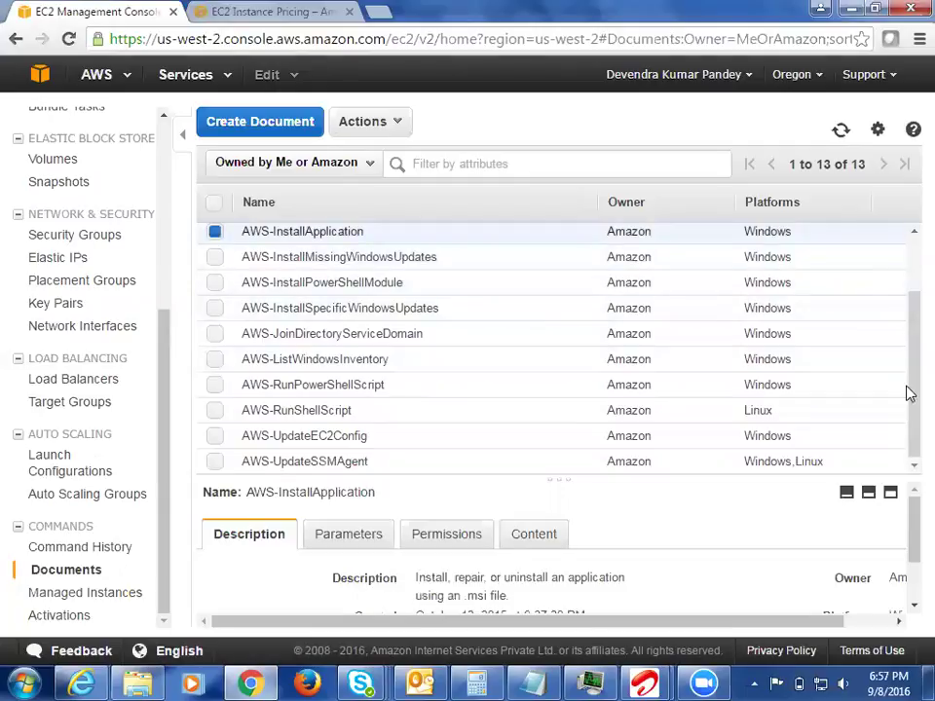
left_click_drag(907, 388, 907, 418)
mouse_move(910, 542)
left_mouse_down()
mouse_move(908, 609)
mouse_move(909, 539)
left_mouse_up()
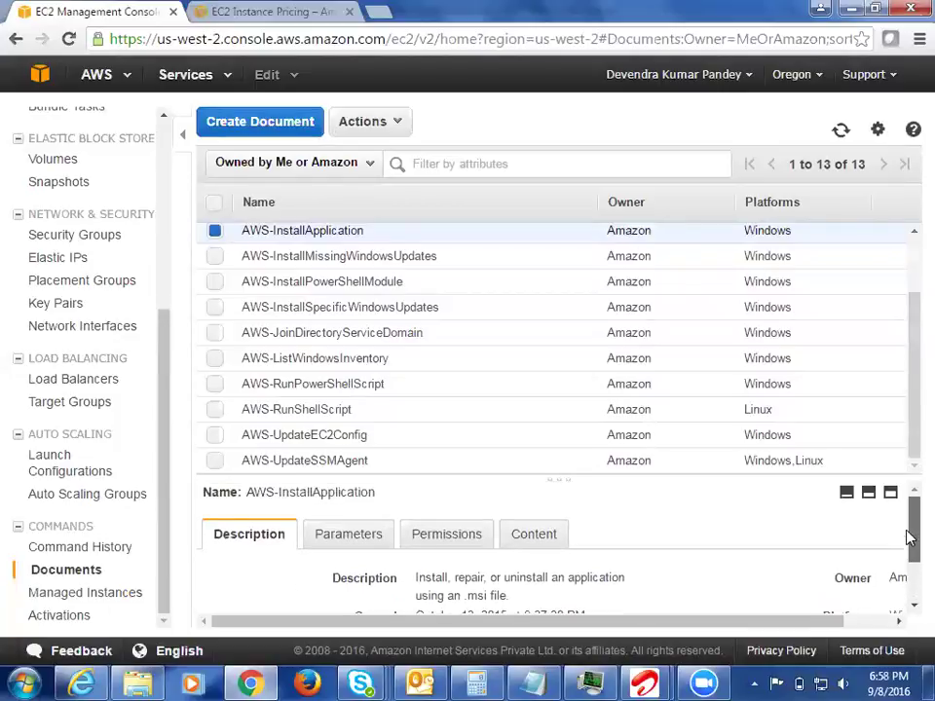
left_click(366, 547)
left_click(442, 538)
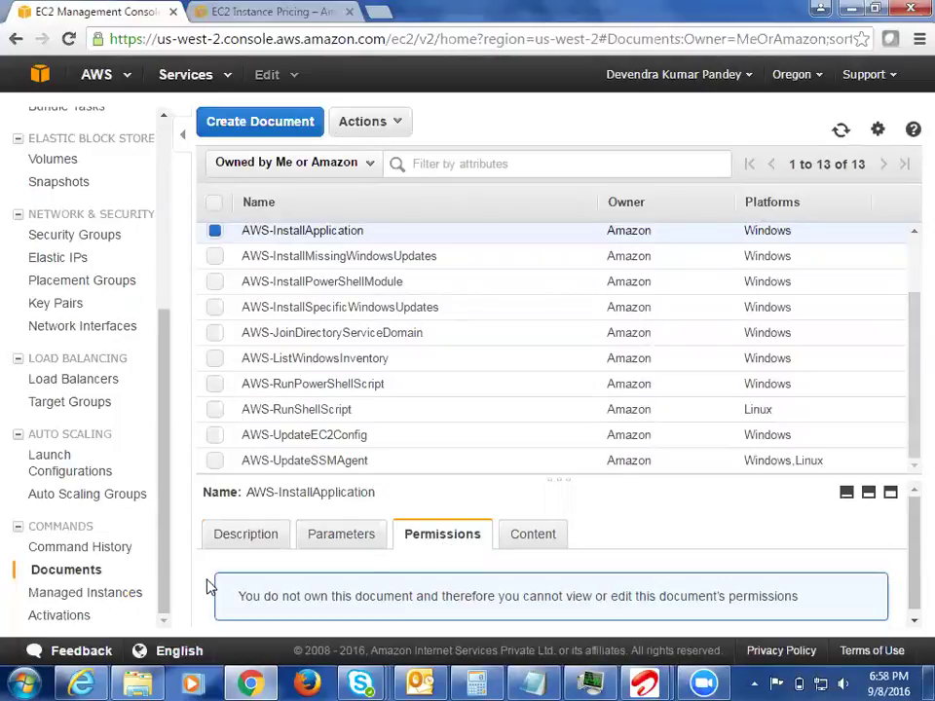
Review the Run Command setup information on the Managed Instances page and the Activations page.
left_click(105, 598)
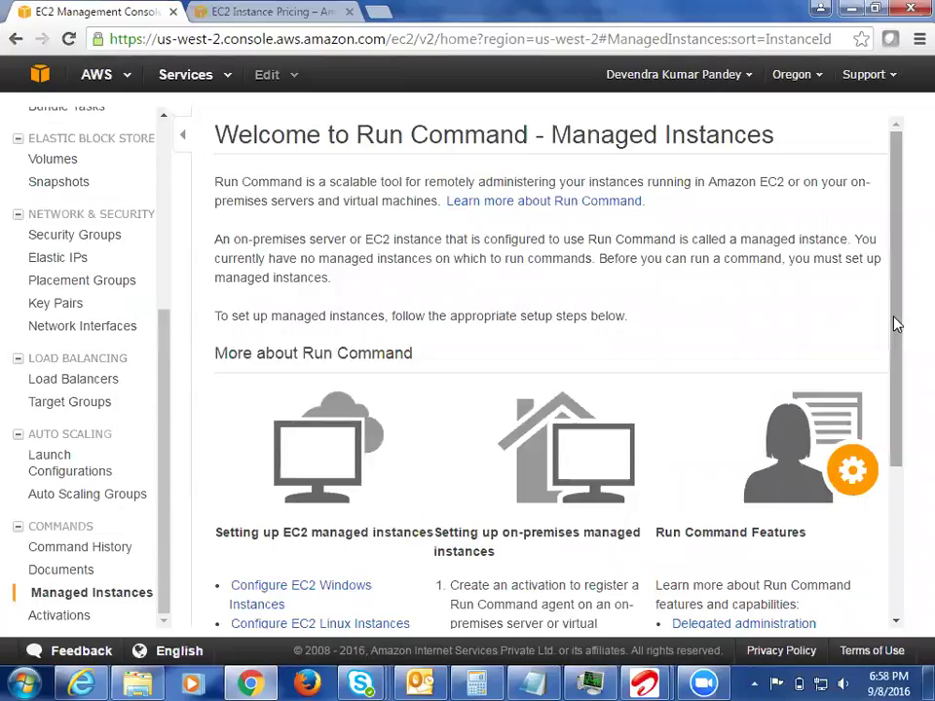
scroll(902, 386, "down", 3)
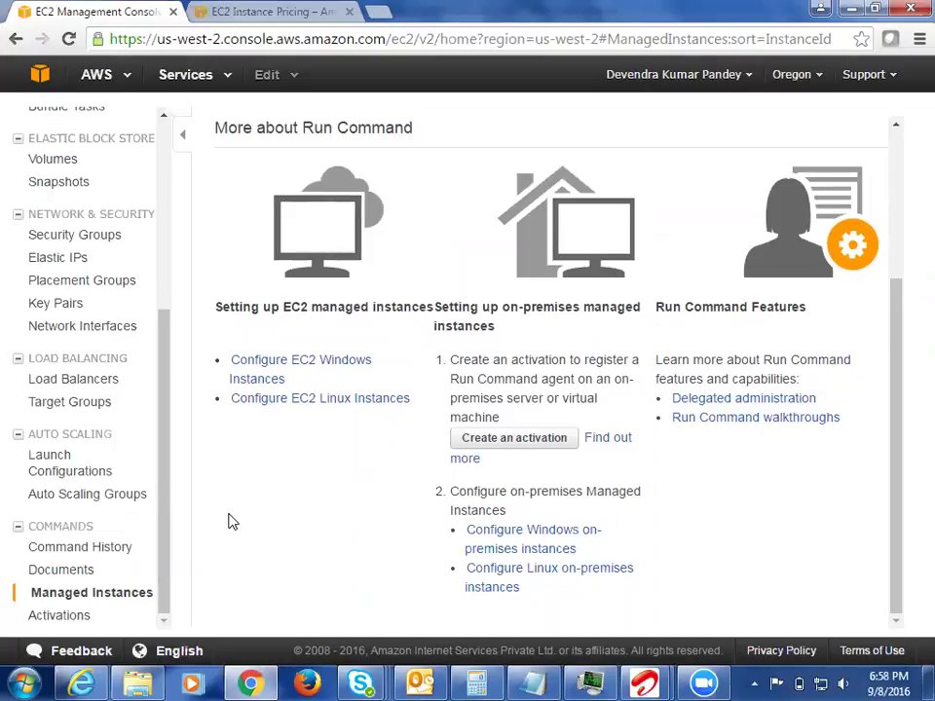
left_click(74, 614)
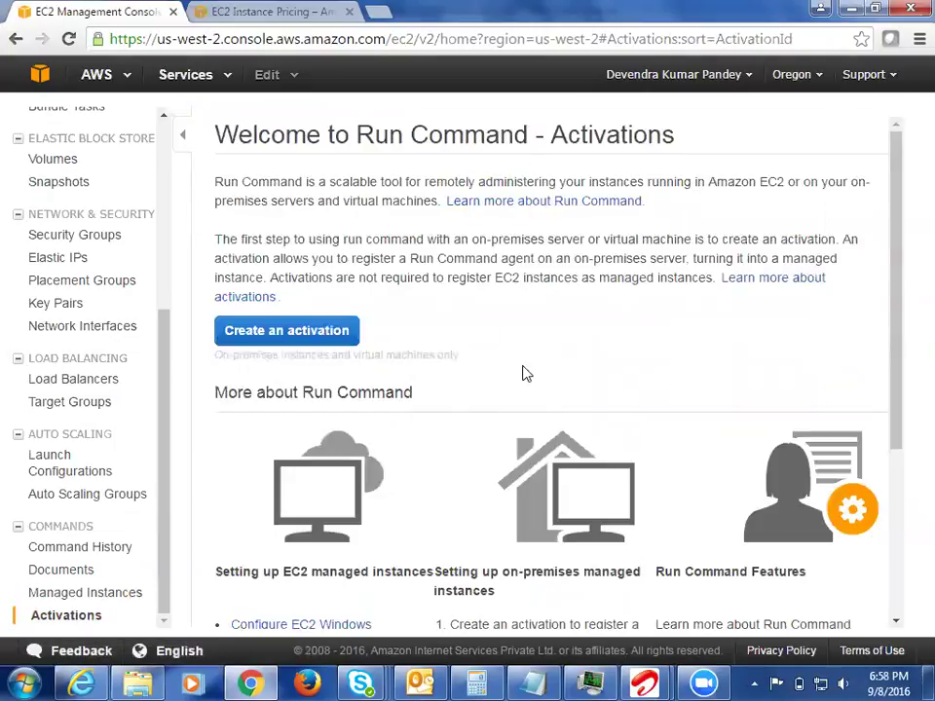
left_click_drag(896, 355, 906, 309)
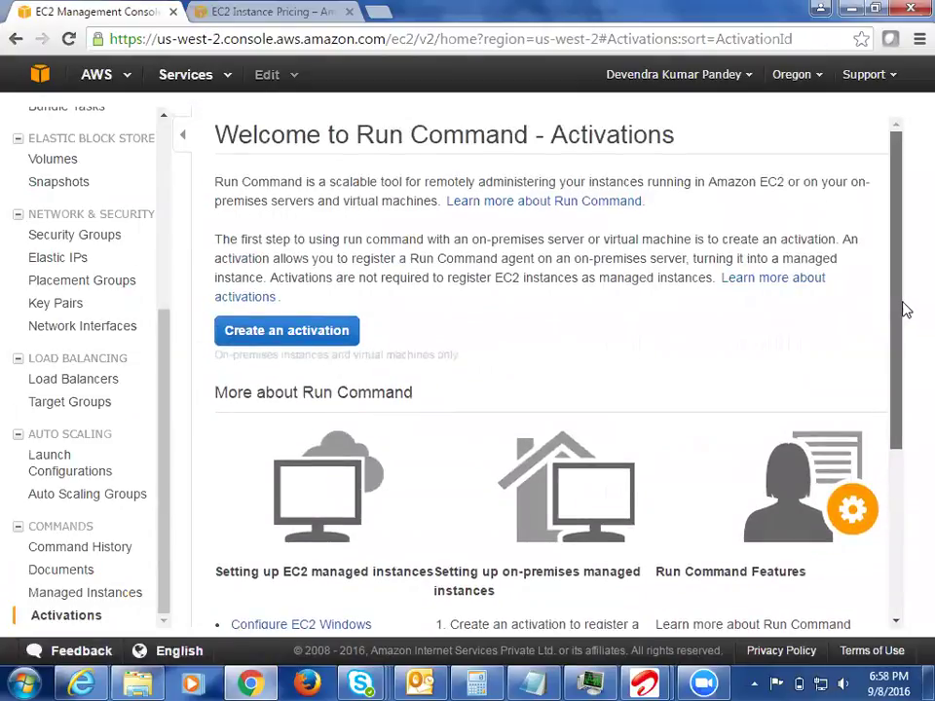
scroll(166, 195, "up", 4)
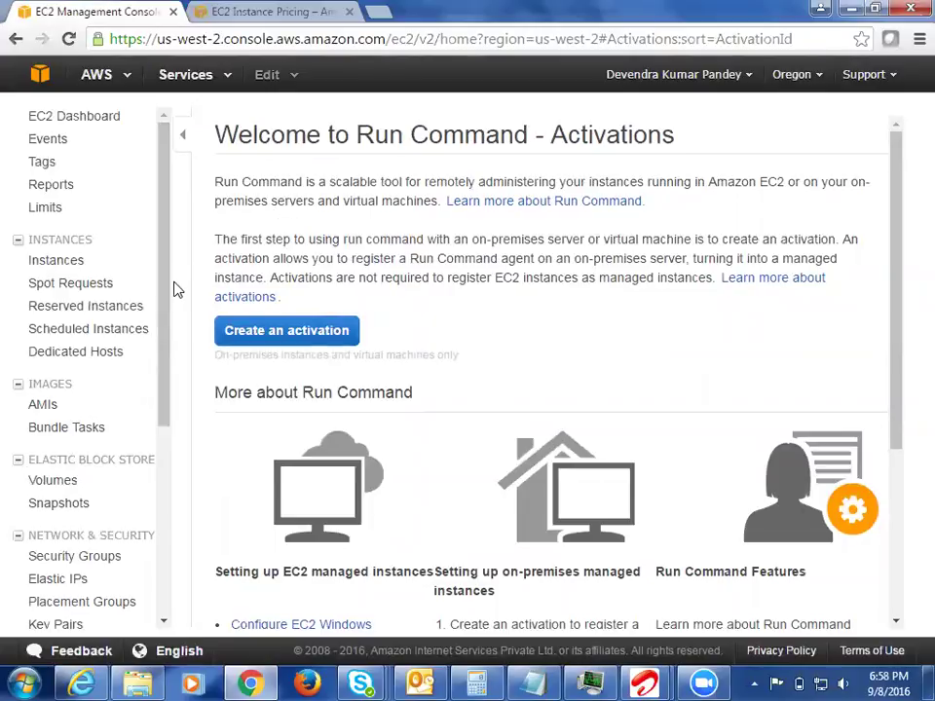
left_click_drag(164, 305, 168, 350)
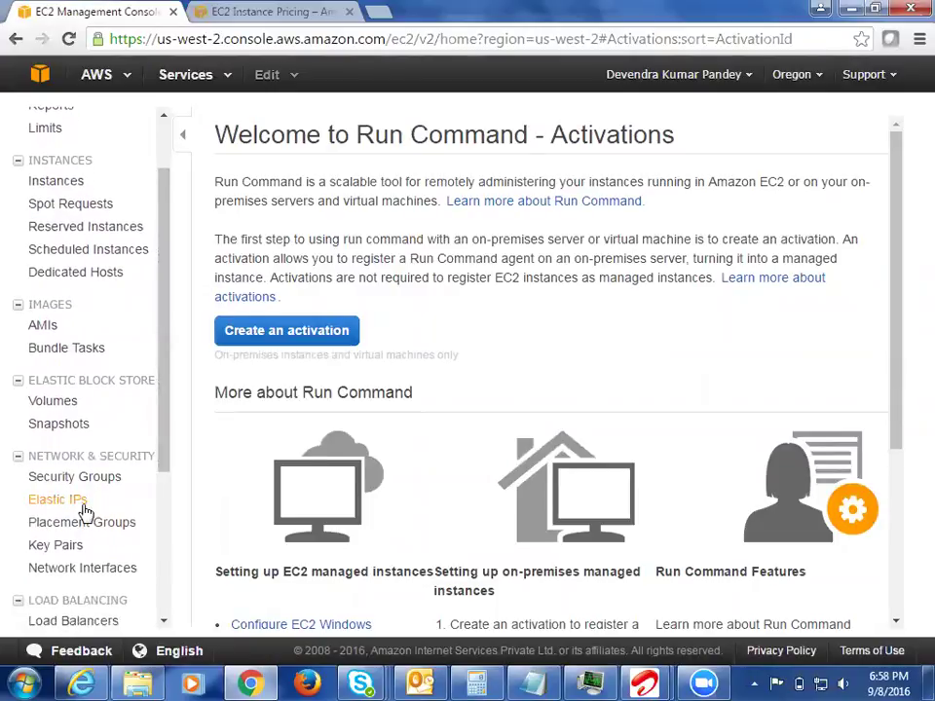
left_click_drag(164, 426, 164, 394)
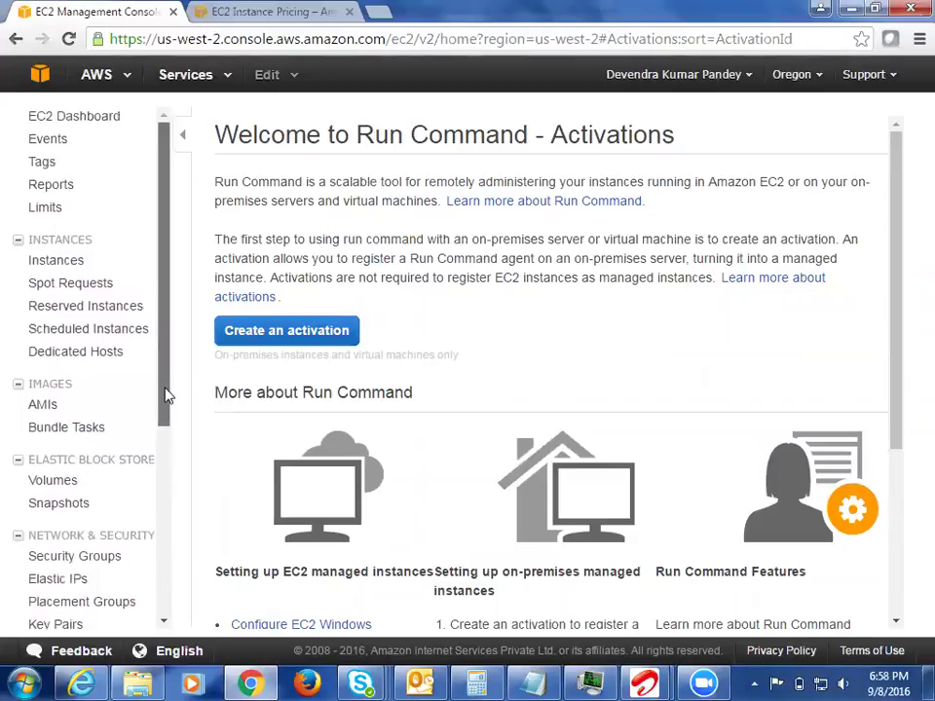